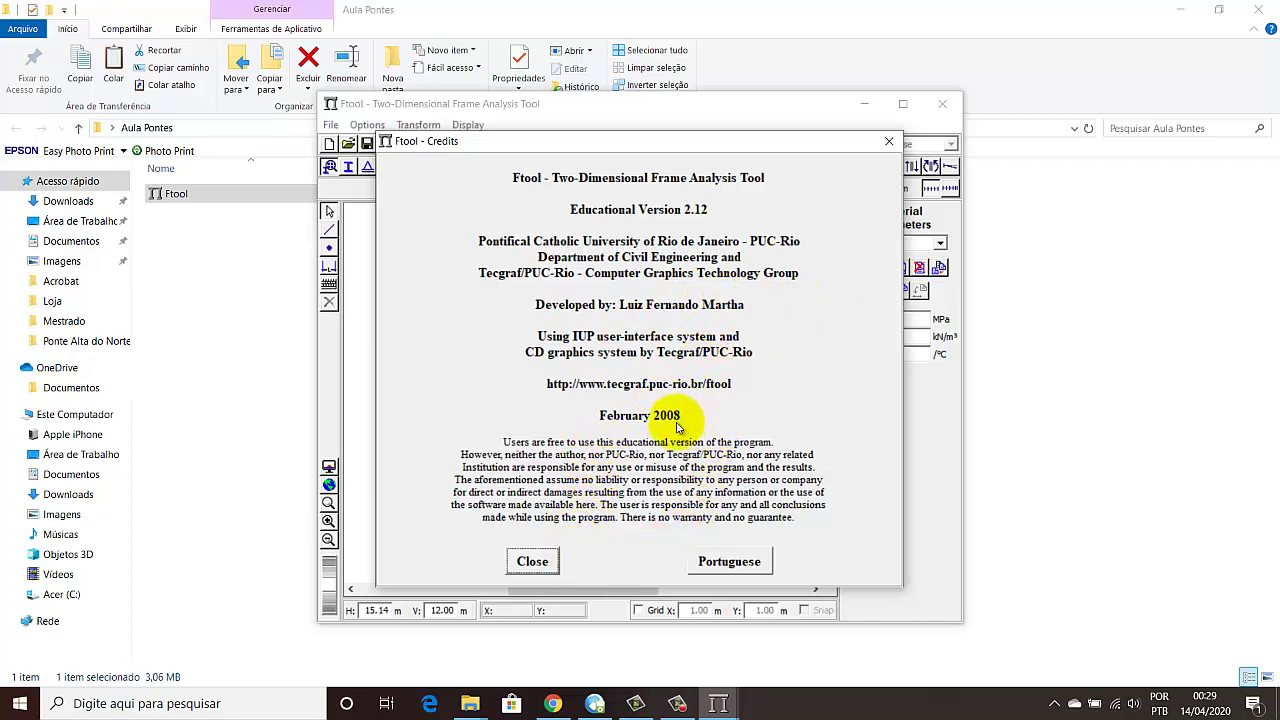
# Step: Dismiss the credits, maximize the workspace, and turn on the 1.00 m grid with snapping
pyautogui.click(532, 561)
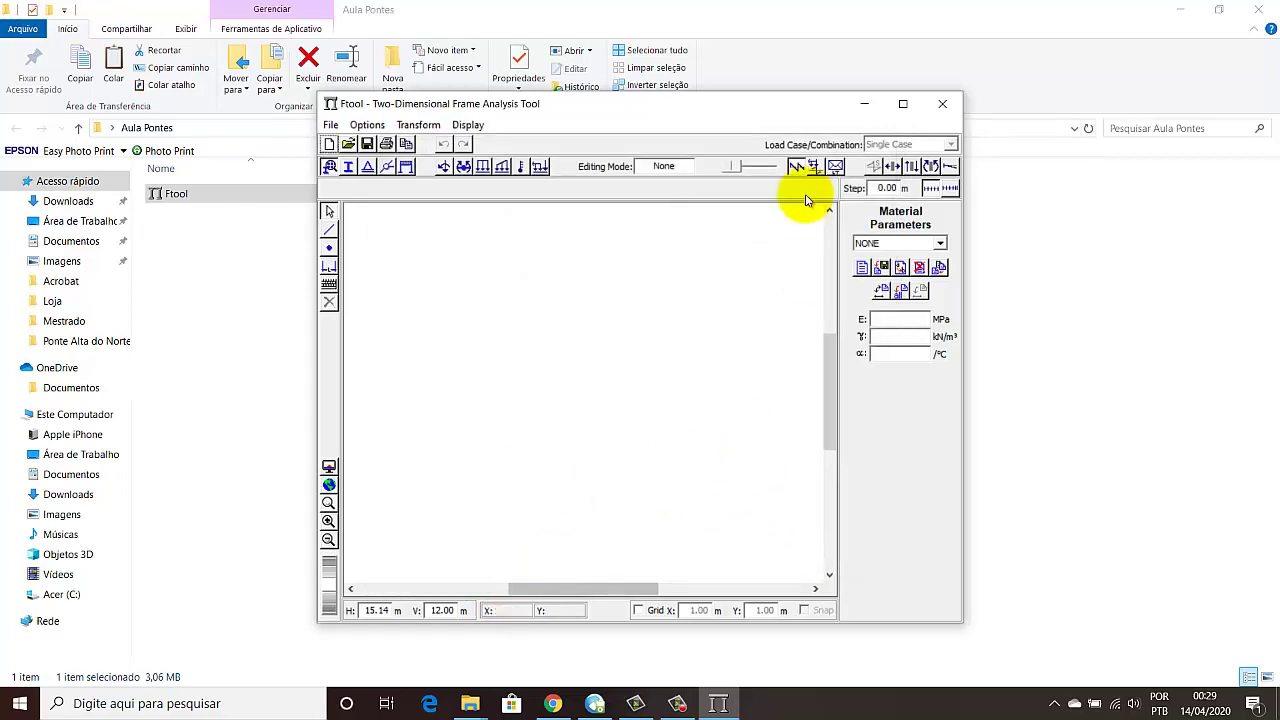
pyautogui.click(902, 104)
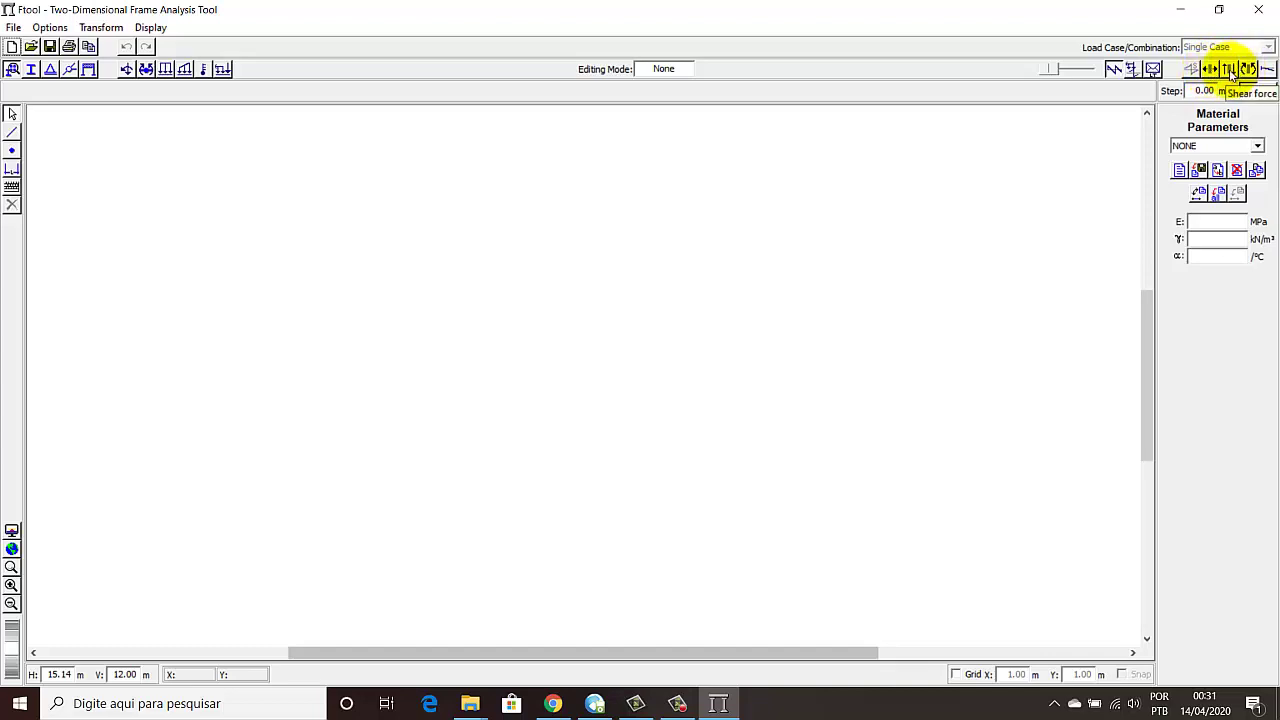
pyautogui.click(1267, 71)
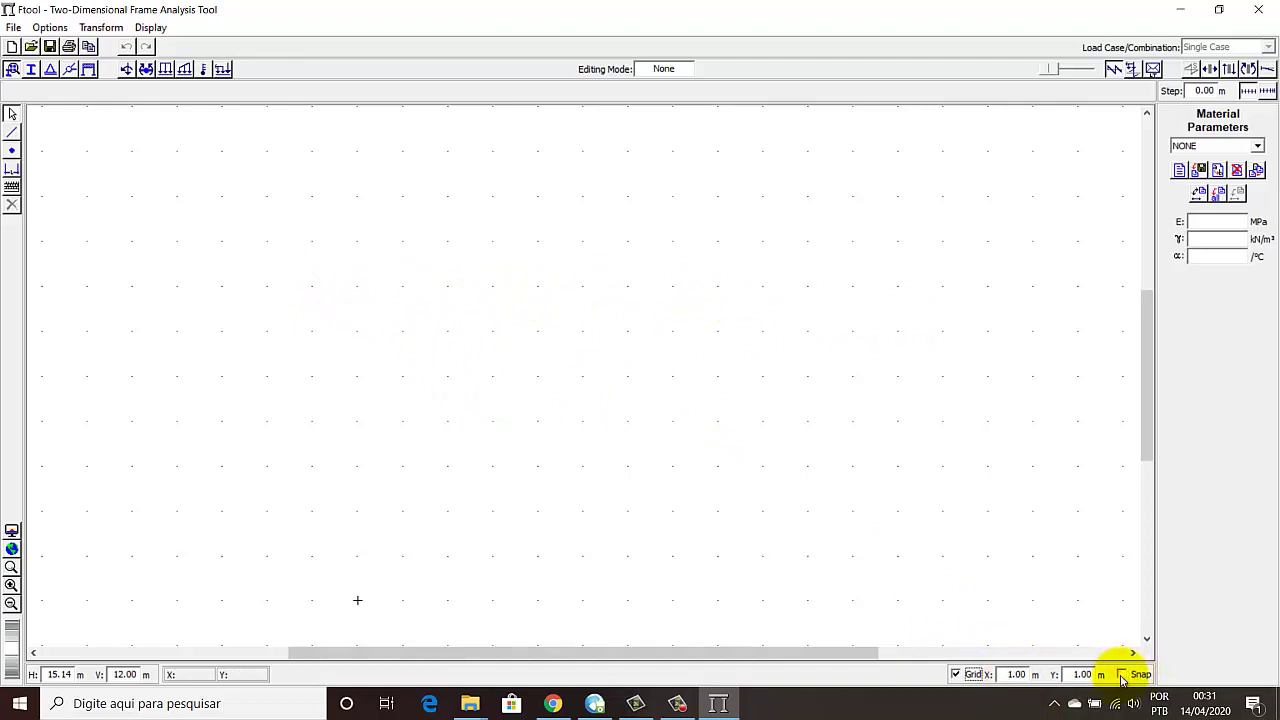
pyautogui.click(1121, 677)
pyautogui.click(13, 150)
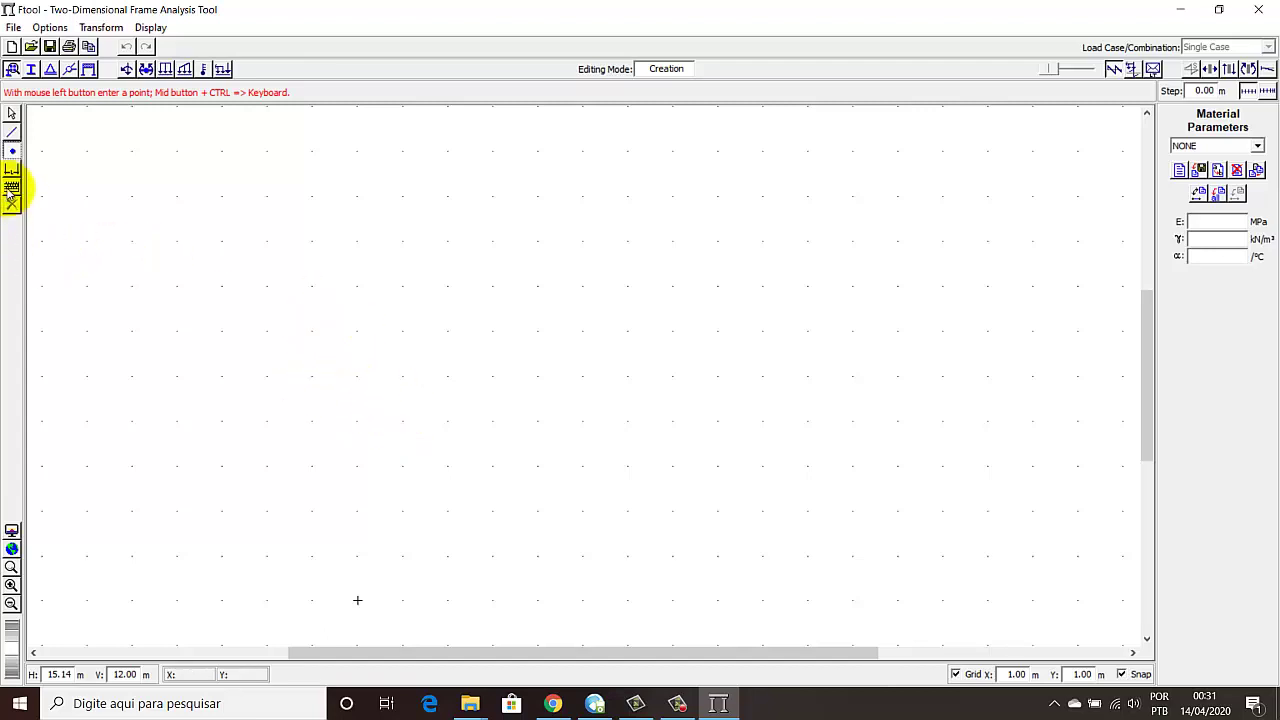
pyautogui.press('Escape')
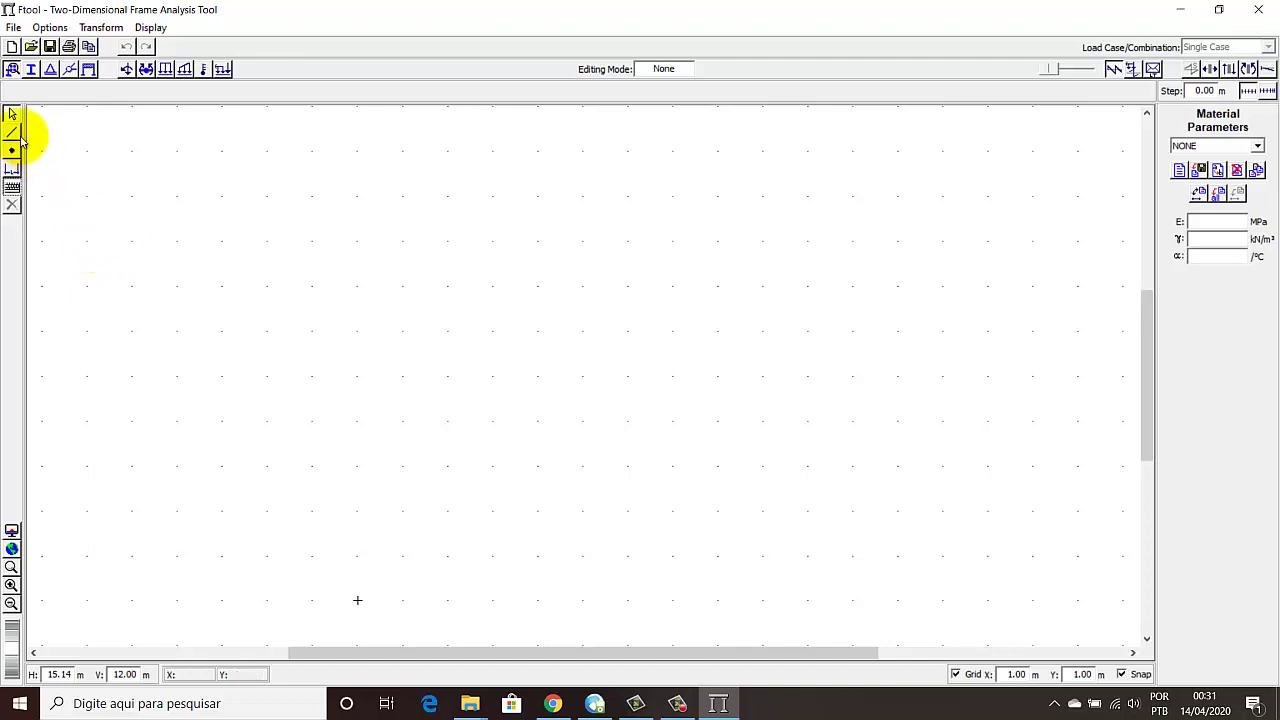
pyautogui.click(12, 168)
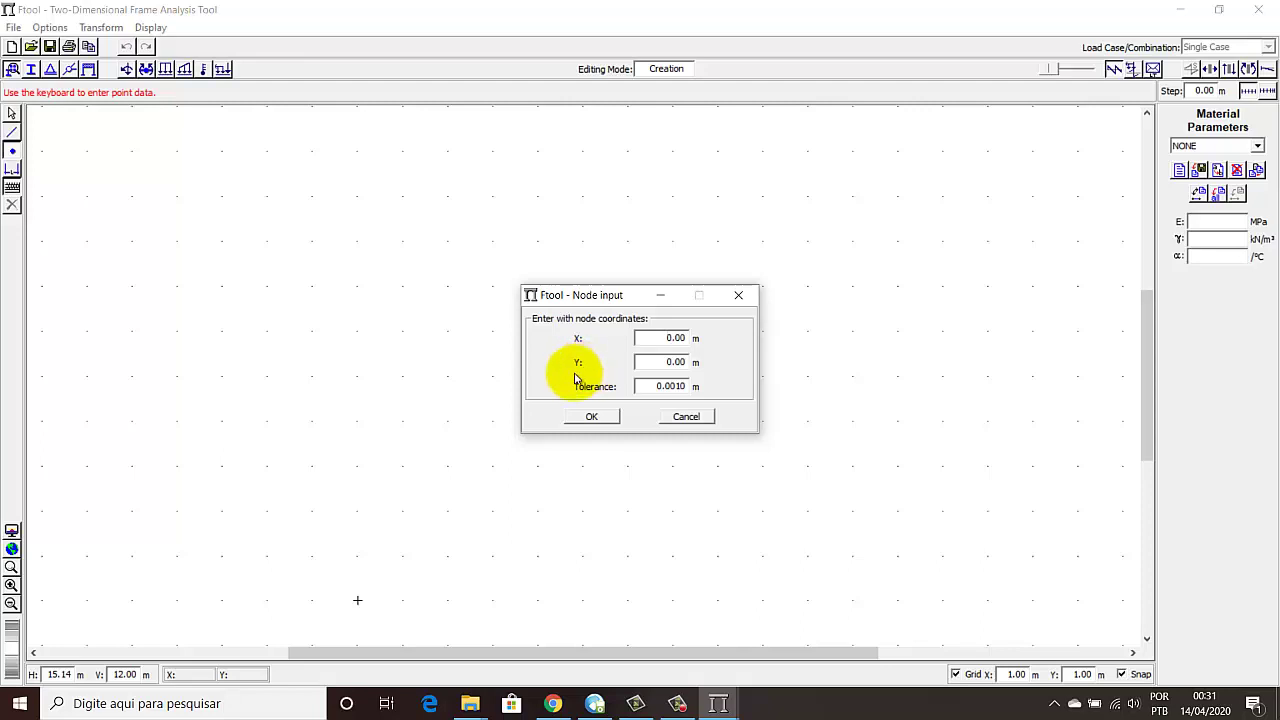
pyautogui.click(685, 419)
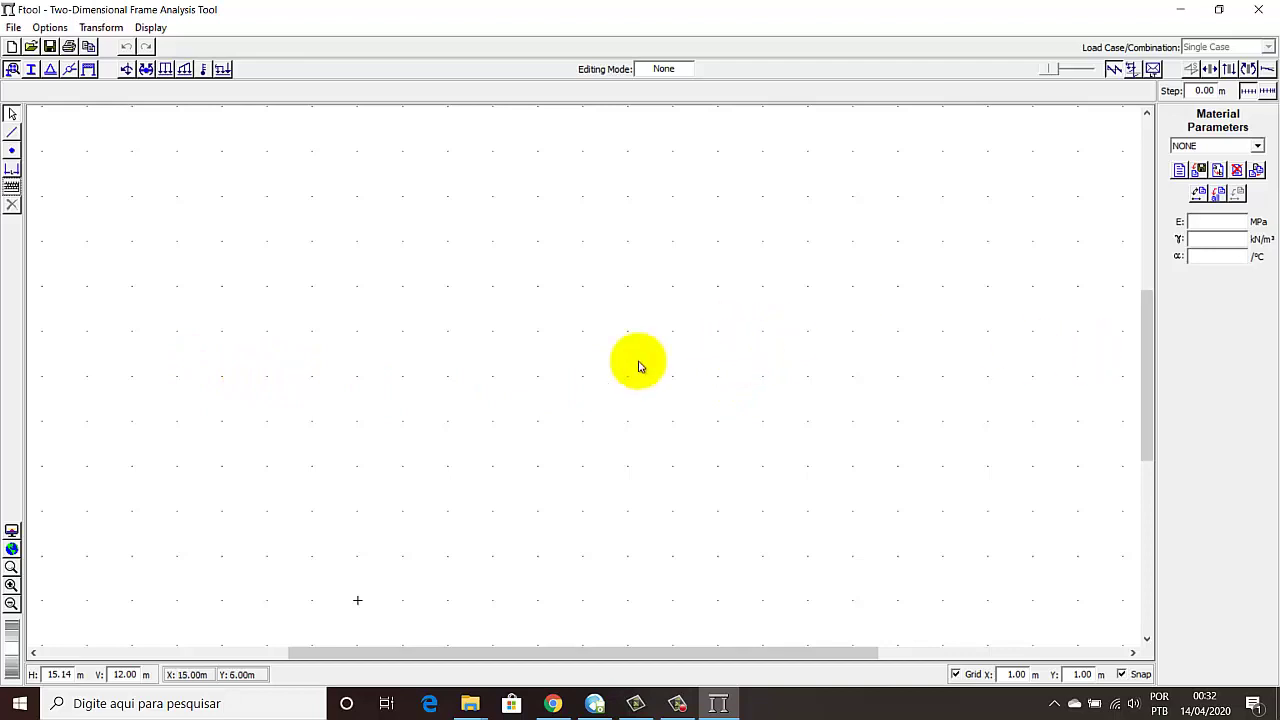
# Step: Place four nodes in a horizontal row at Y = 6 m, with X = -6, -2, 6 and 10 m
pyautogui.click(12, 152)
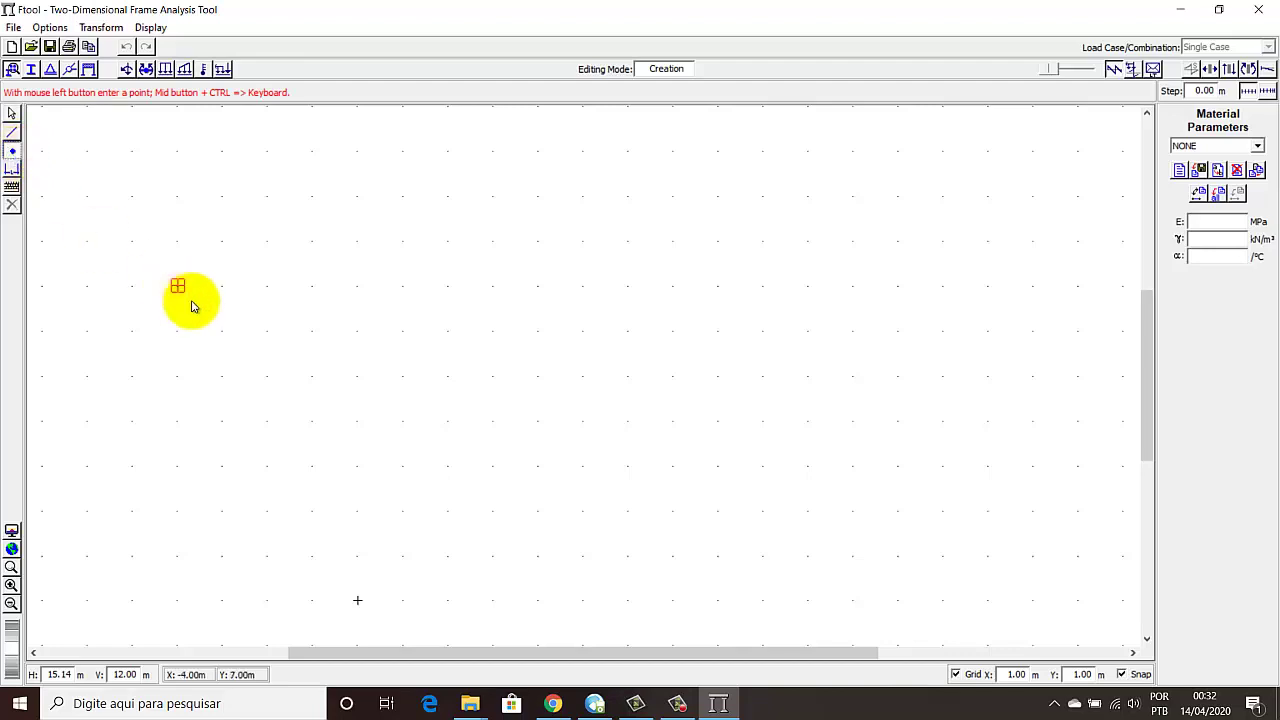
pyautogui.click(88, 331)
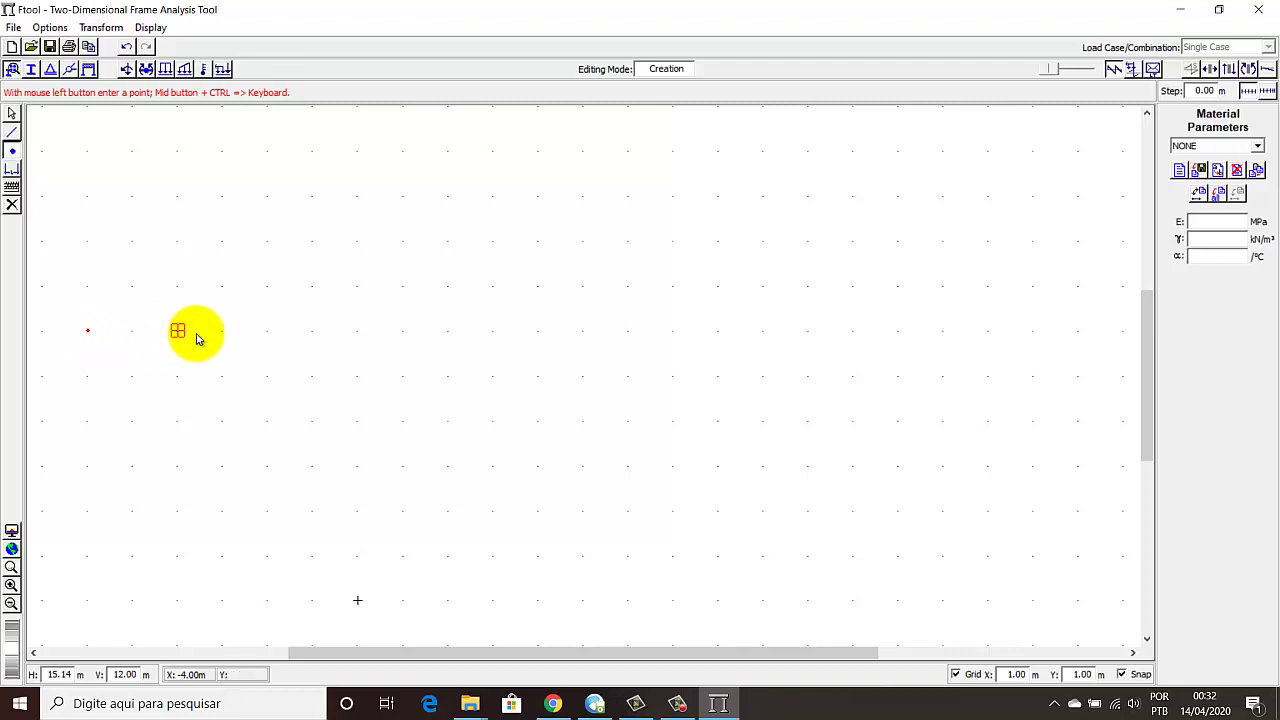
pyautogui.click(257, 339)
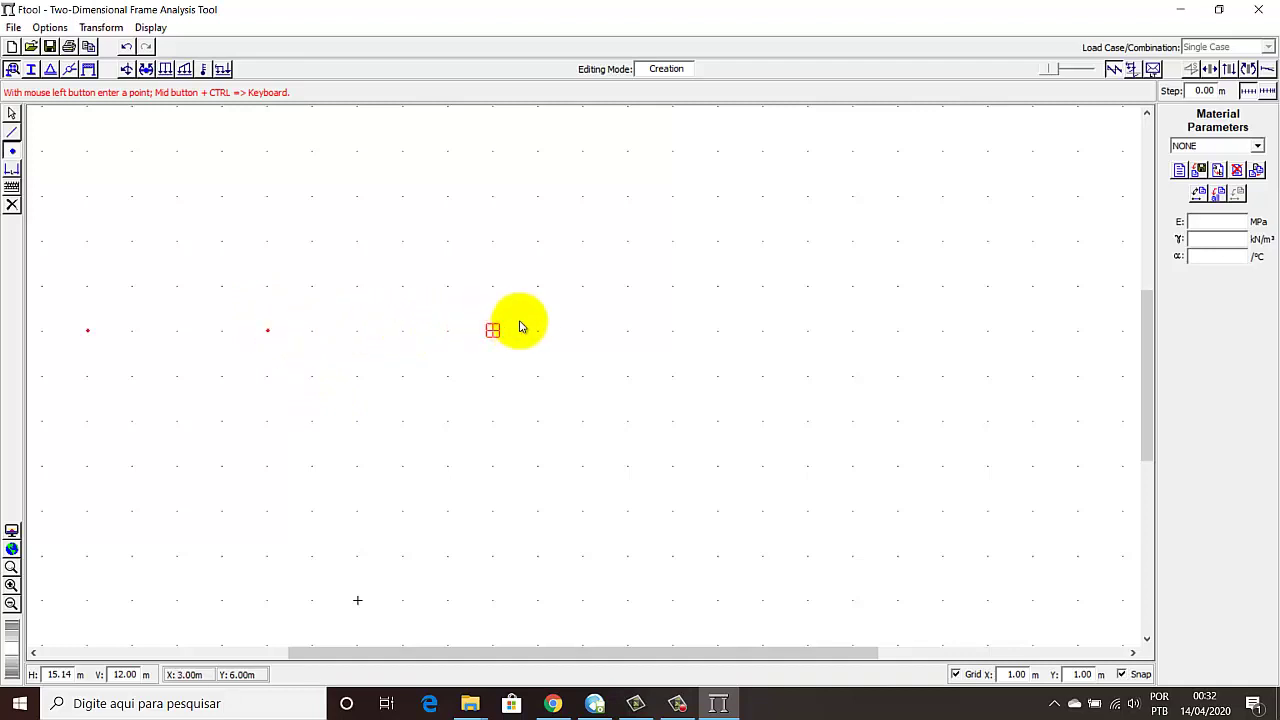
pyautogui.click(627, 328)
pyautogui.click(799, 320)
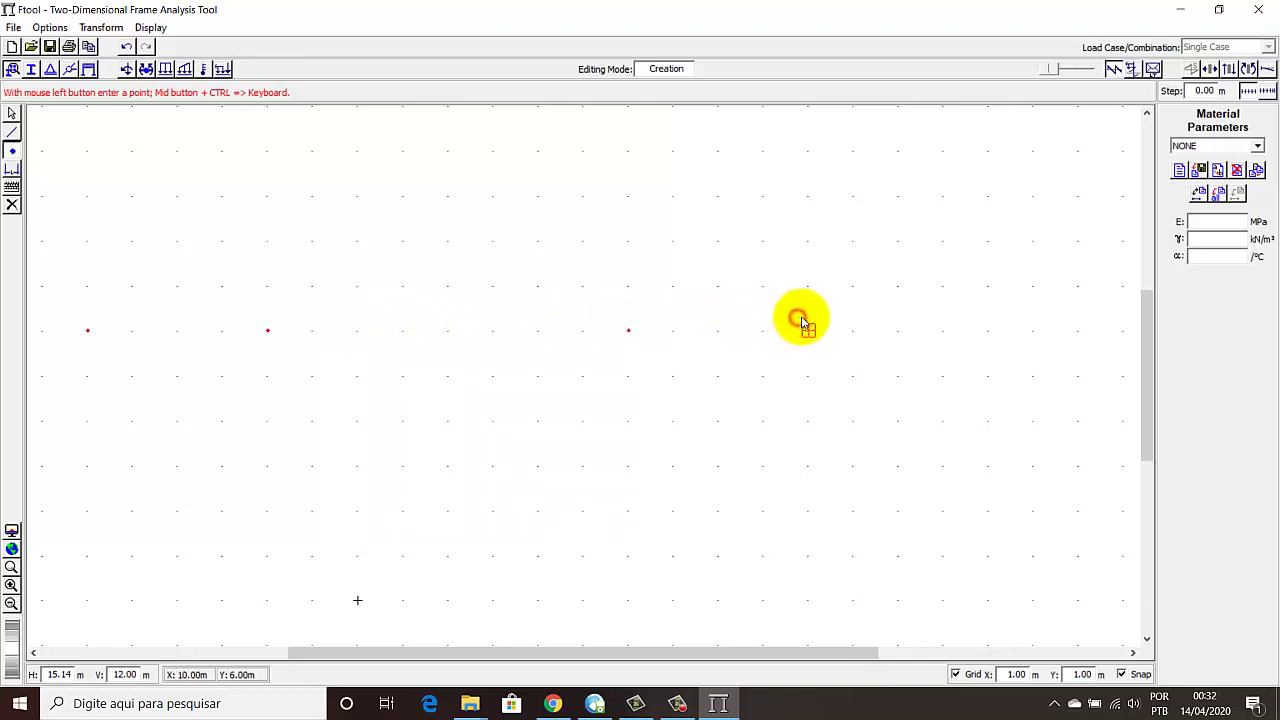
# Step: Draw a horizontal member line through all four nodes, from the leftmost node to the rightmost one
pyautogui.click(526, 650)
pyautogui.moveTo(527, 652); pyautogui.dragTo(480, 658)
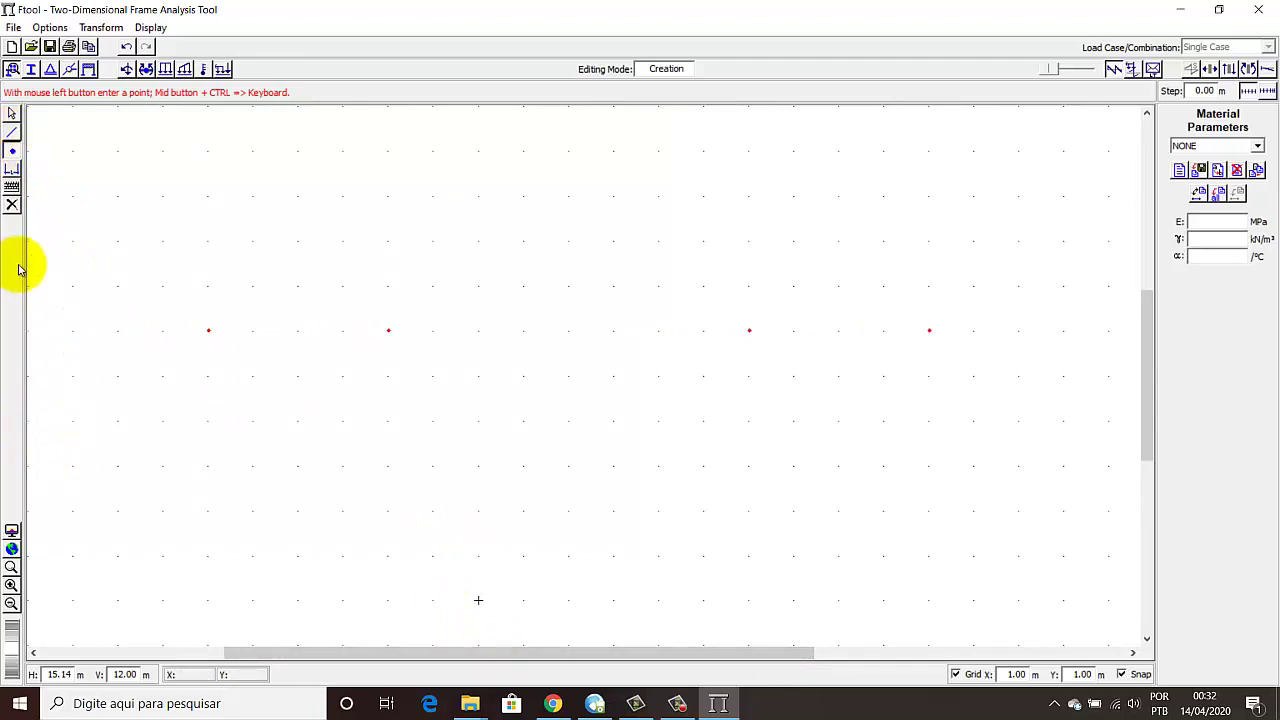
pyautogui.click(12, 133)
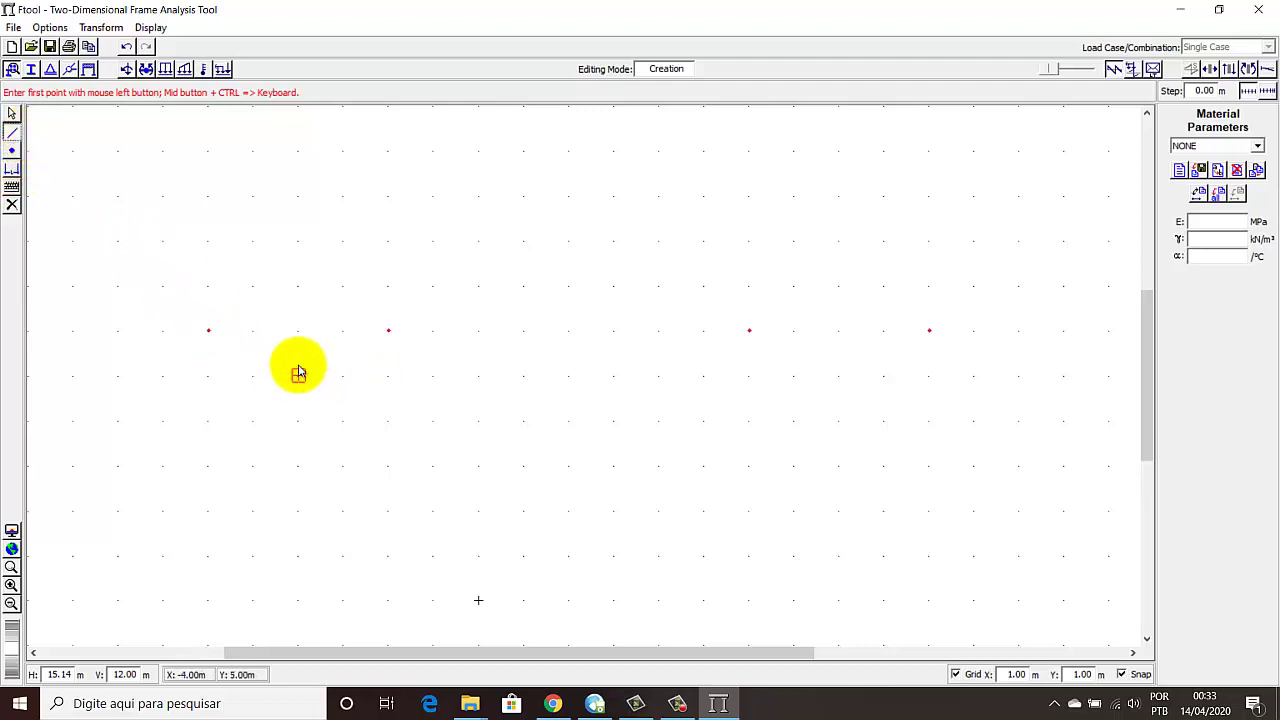
pyautogui.click(210, 330)
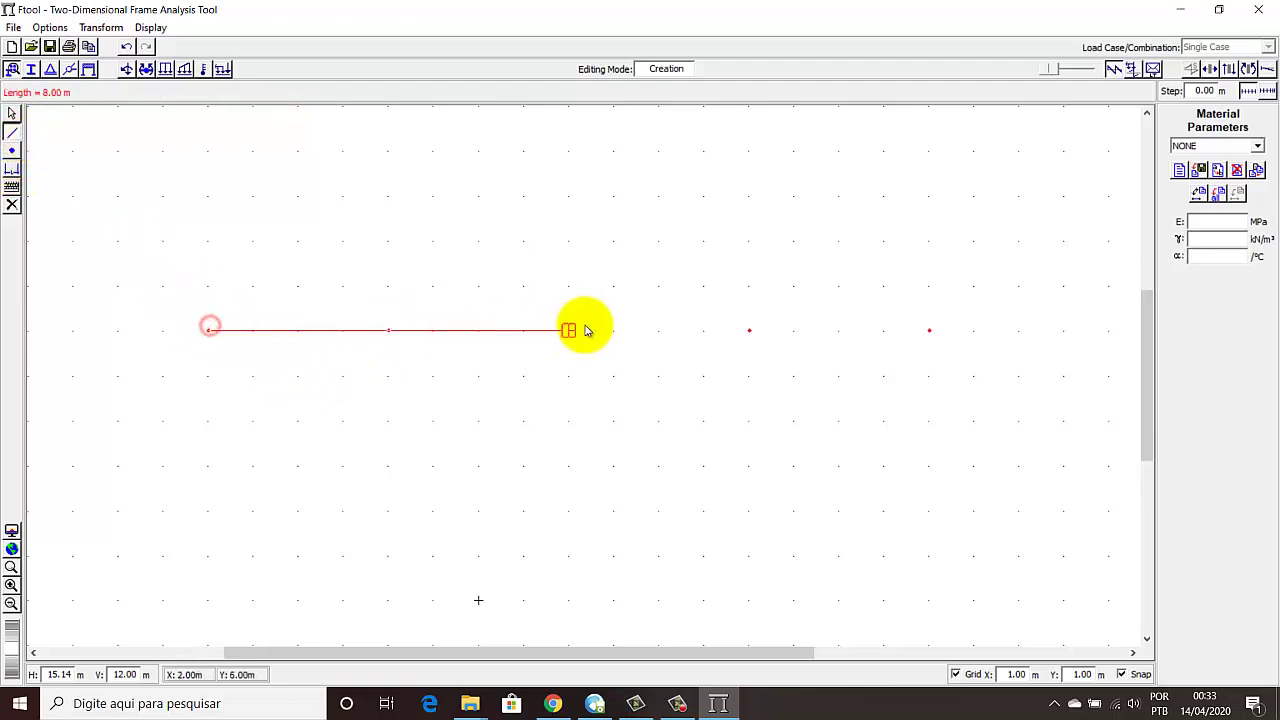
pyautogui.click(918, 327)
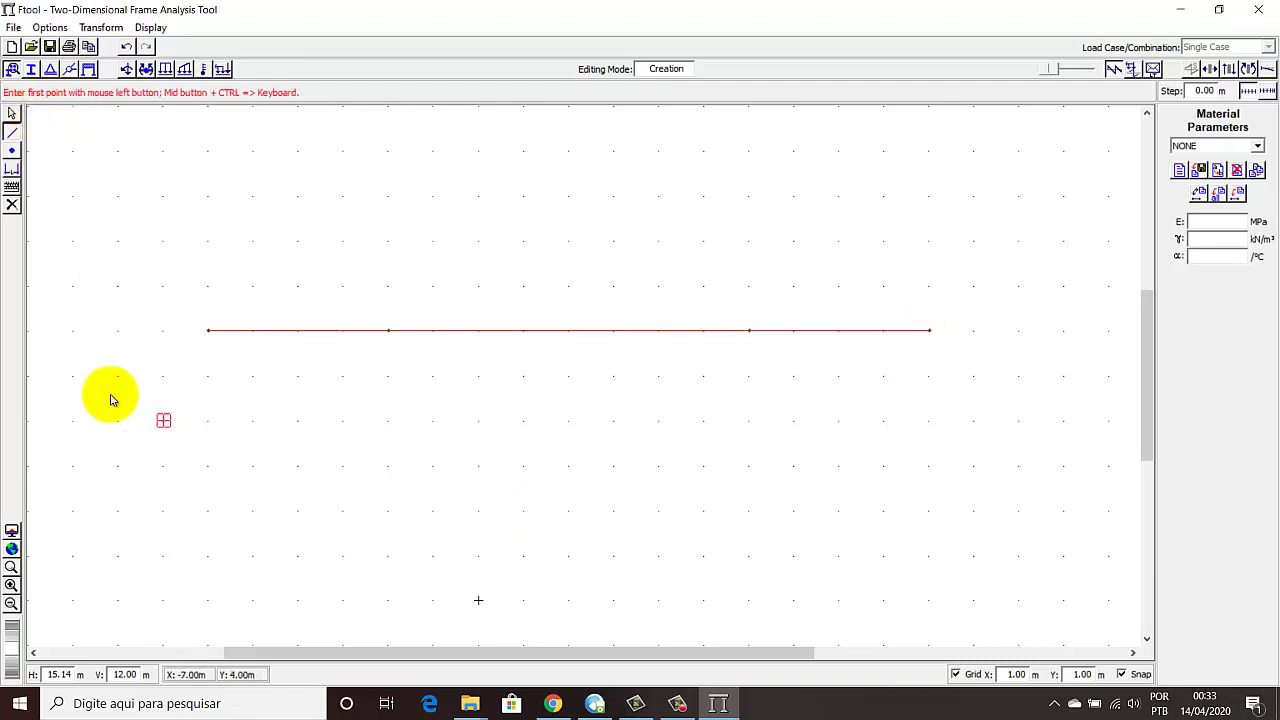
# Step: Apply a support to the second node from the left with Displac. X, Displac. Y and Rotation Z all fixed
pyautogui.click(12, 116)
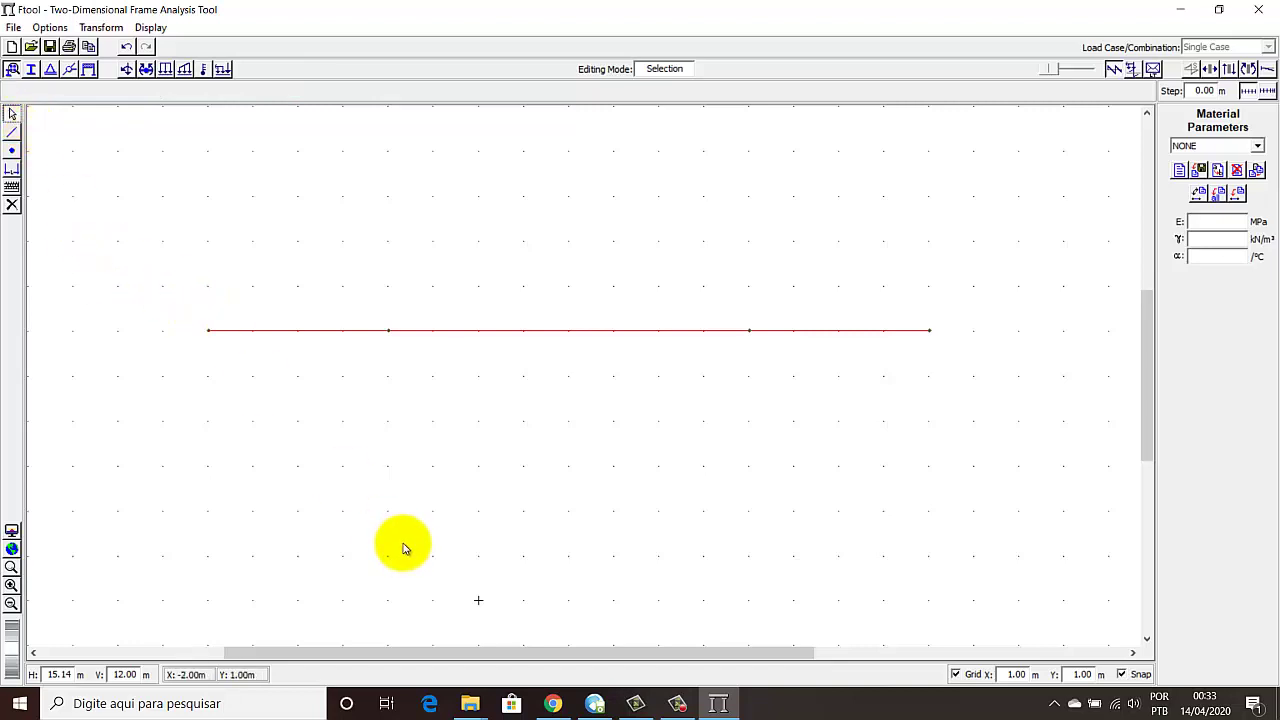
pyautogui.click(389, 333)
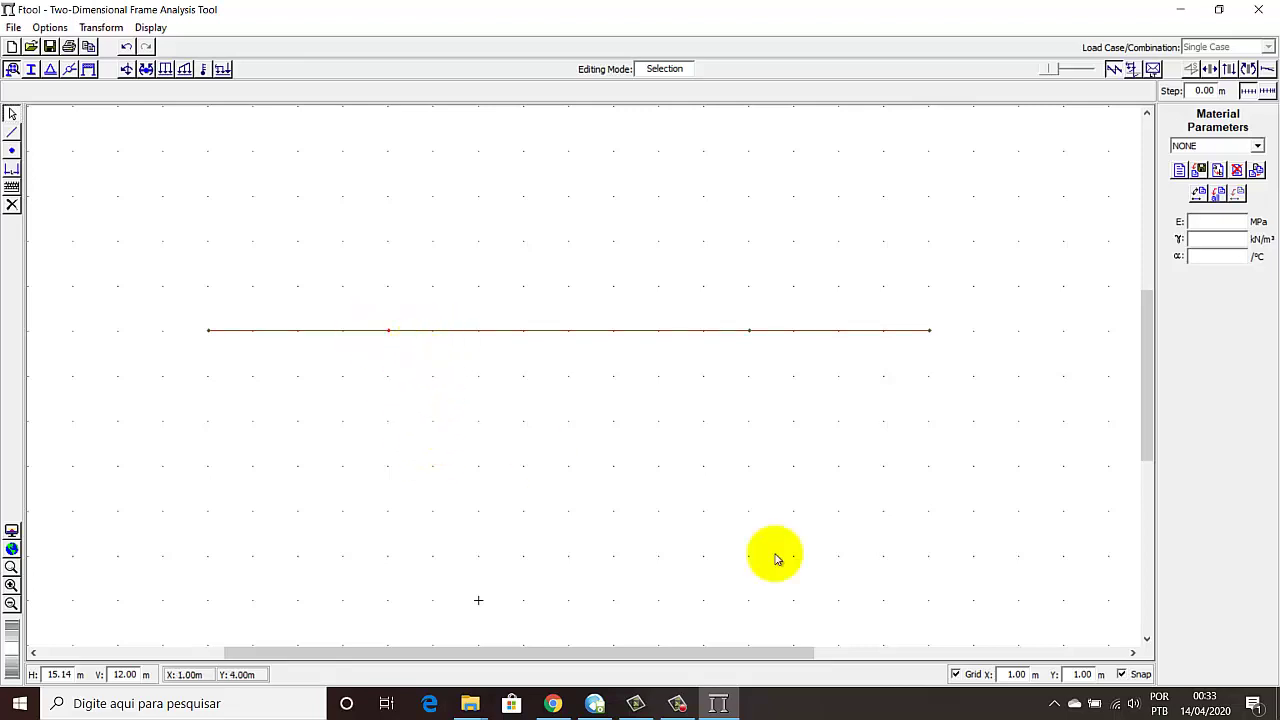
pyautogui.click(51, 70)
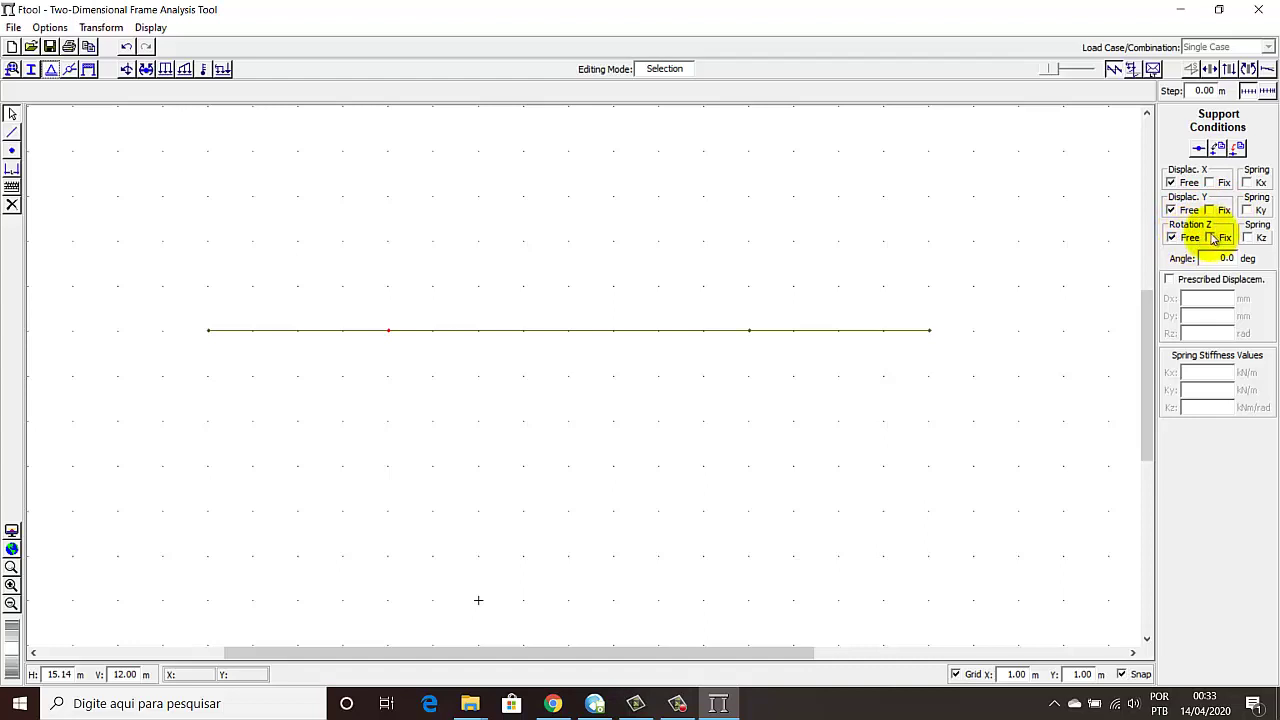
pyautogui.click(1211, 183)
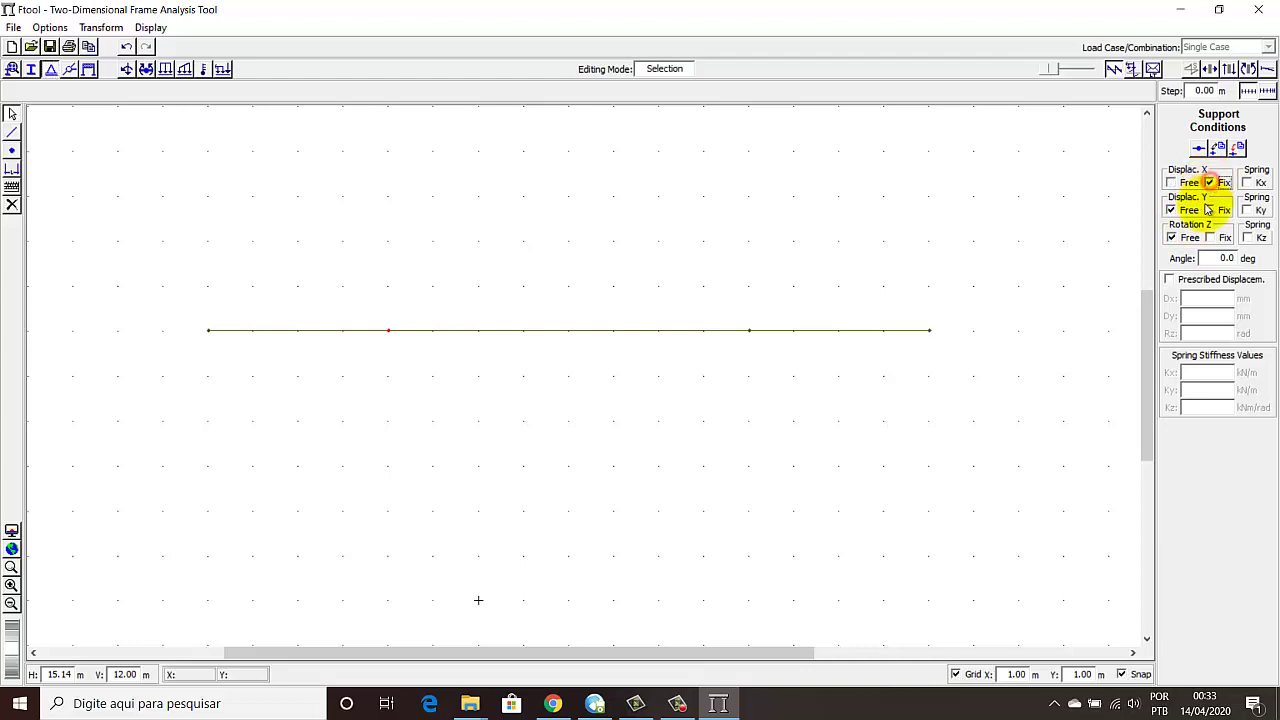
pyautogui.click(1210, 210)
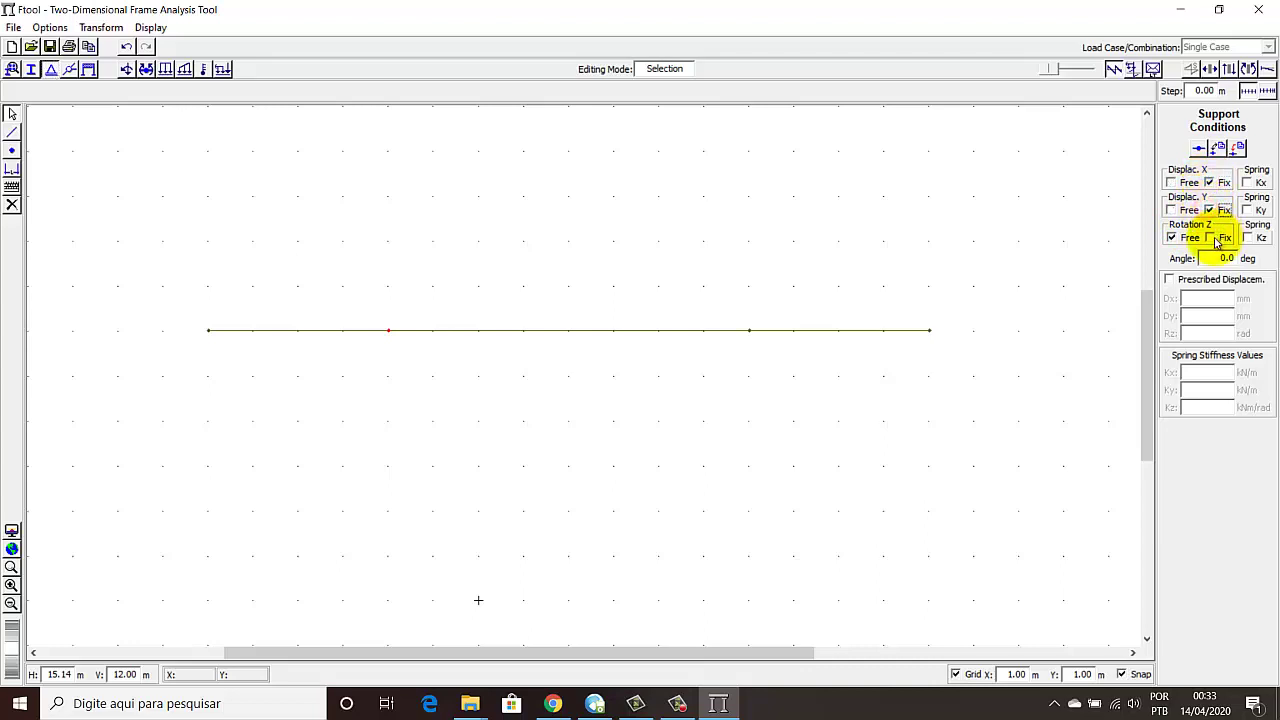
pyautogui.click(1211, 237)
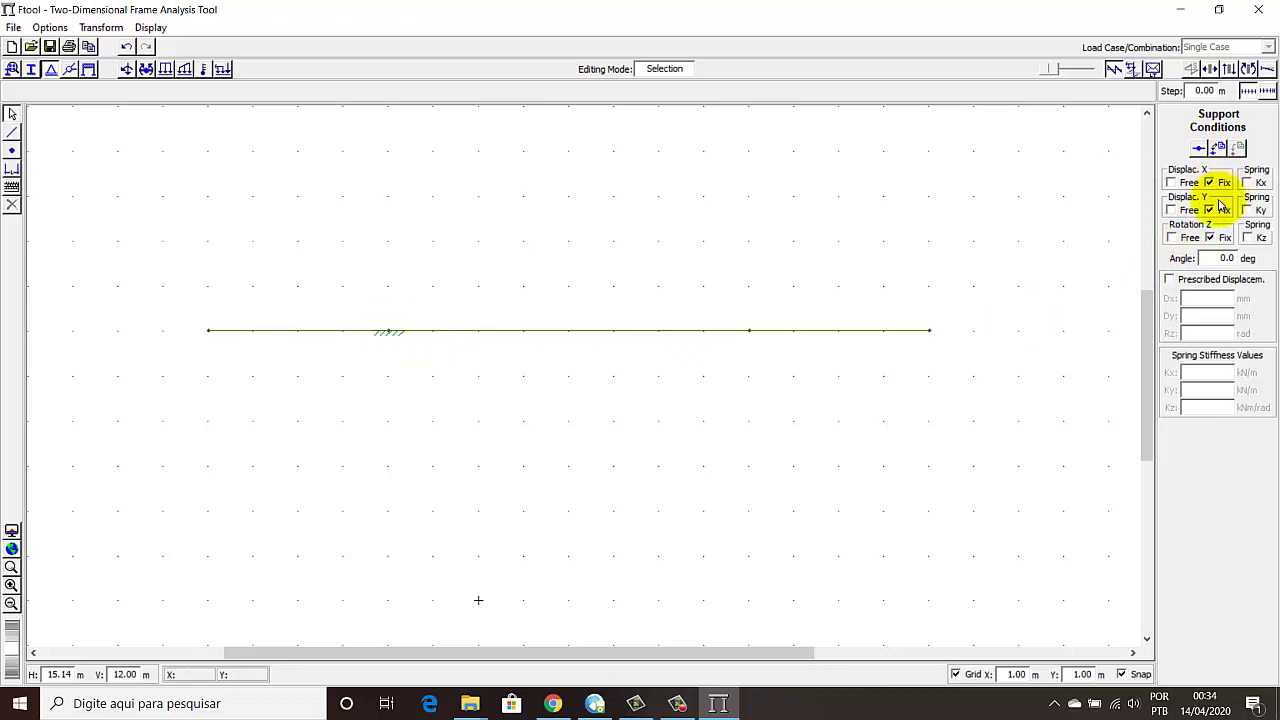
# Step: Change the second node's support to a pinned one by setting Rotation Z to Free
pyautogui.click(1174, 238)
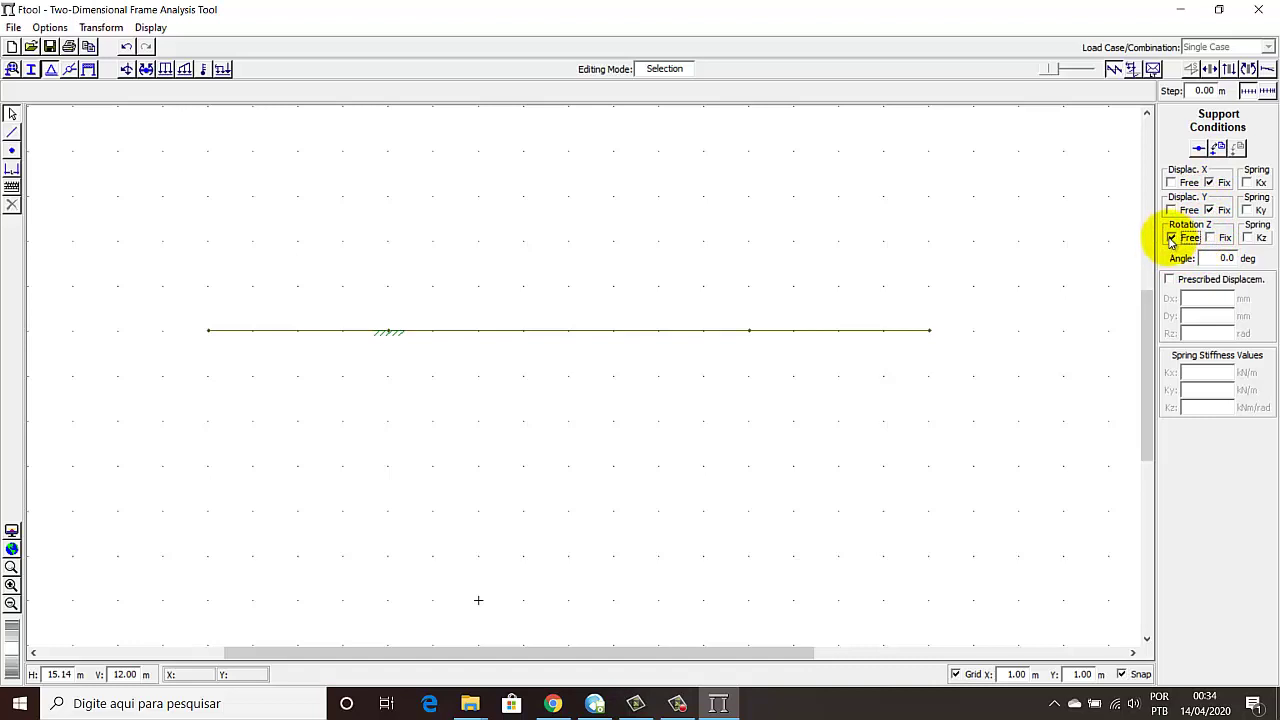
pyautogui.click(390, 332)
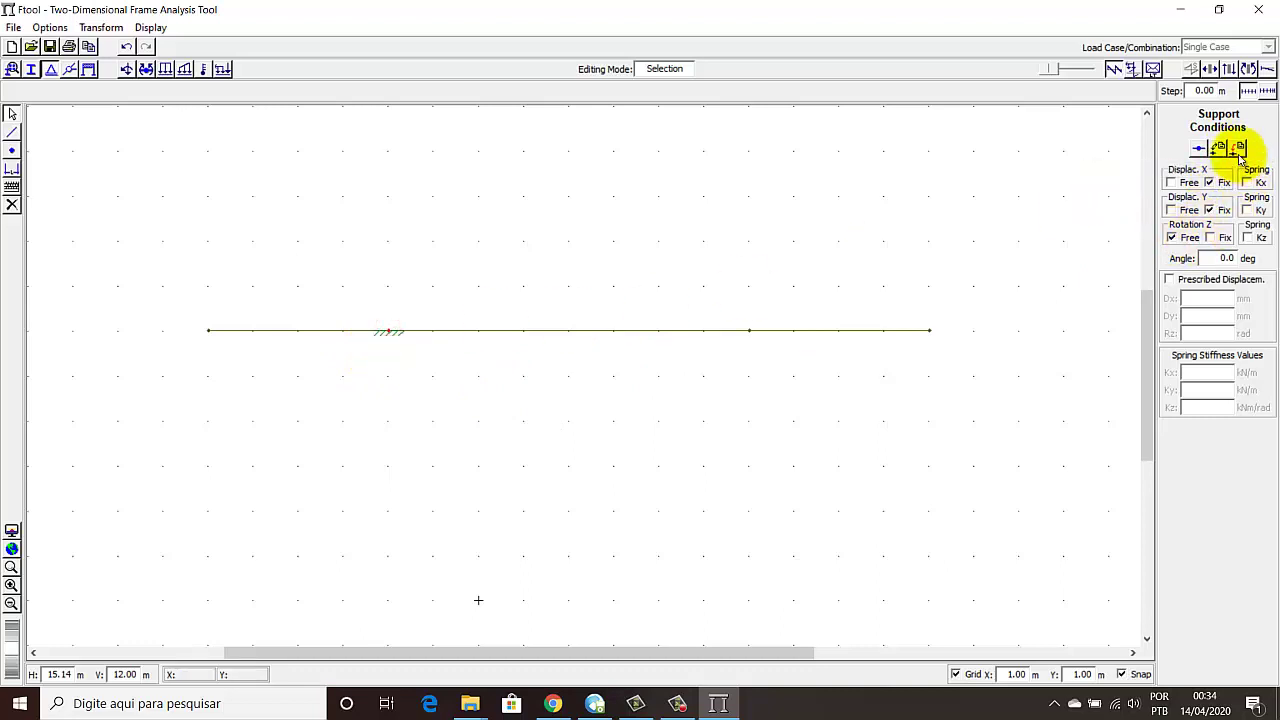
pyautogui.click(1240, 148)
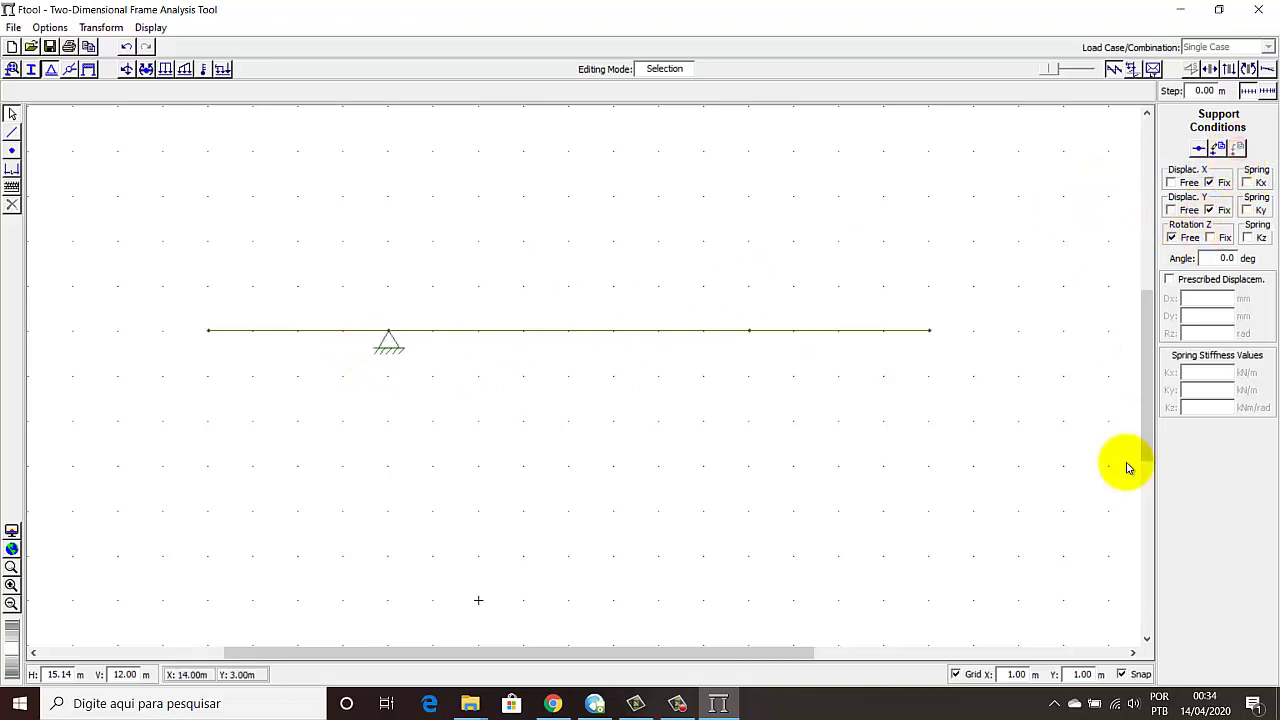
# Step: Apply a roller support to the third node with Displac. X fixed, Displac. Y and Rotation Z free, and a 90 degree angle
pyautogui.click(749, 331)
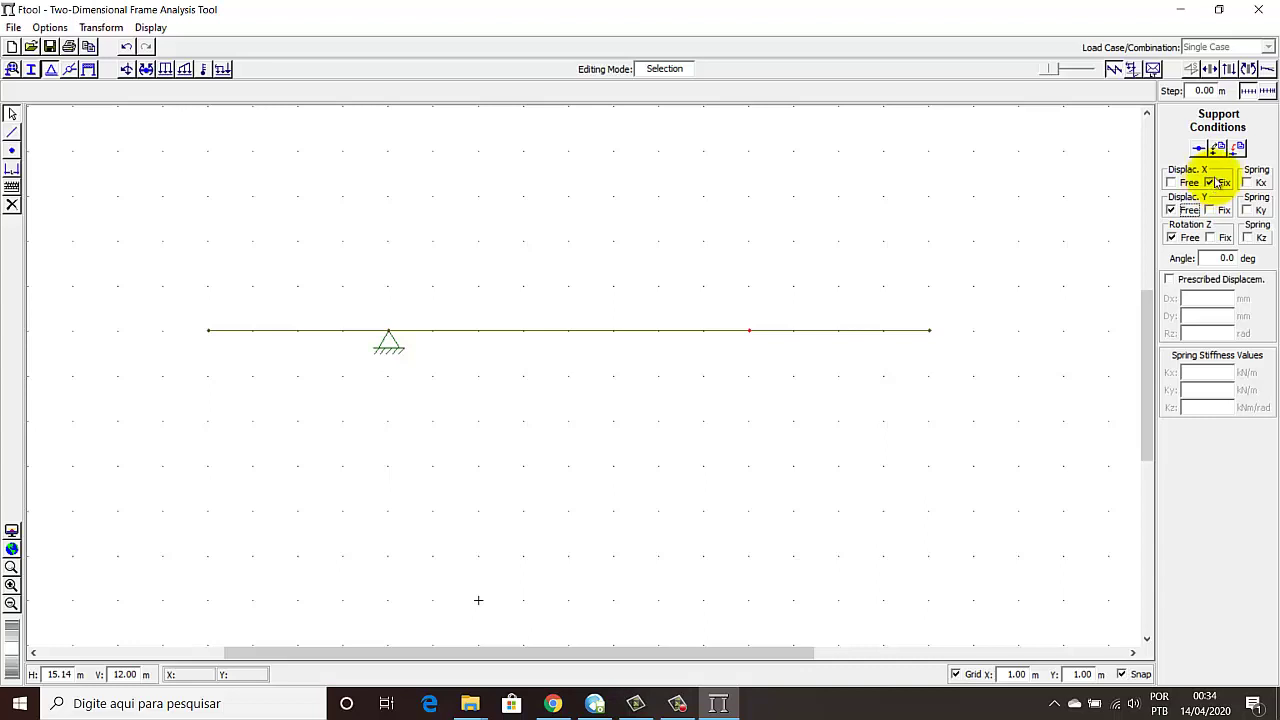
pyautogui.click(1238, 150)
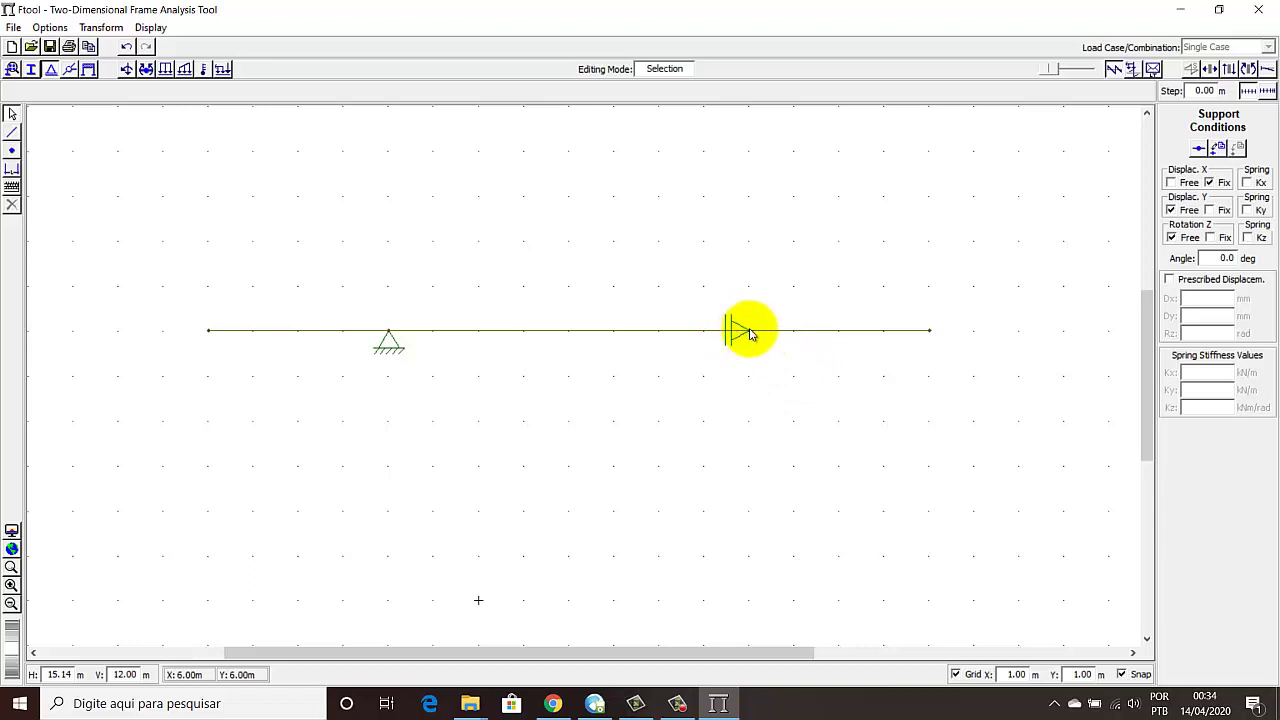
pyautogui.doubleClick(1222, 258)
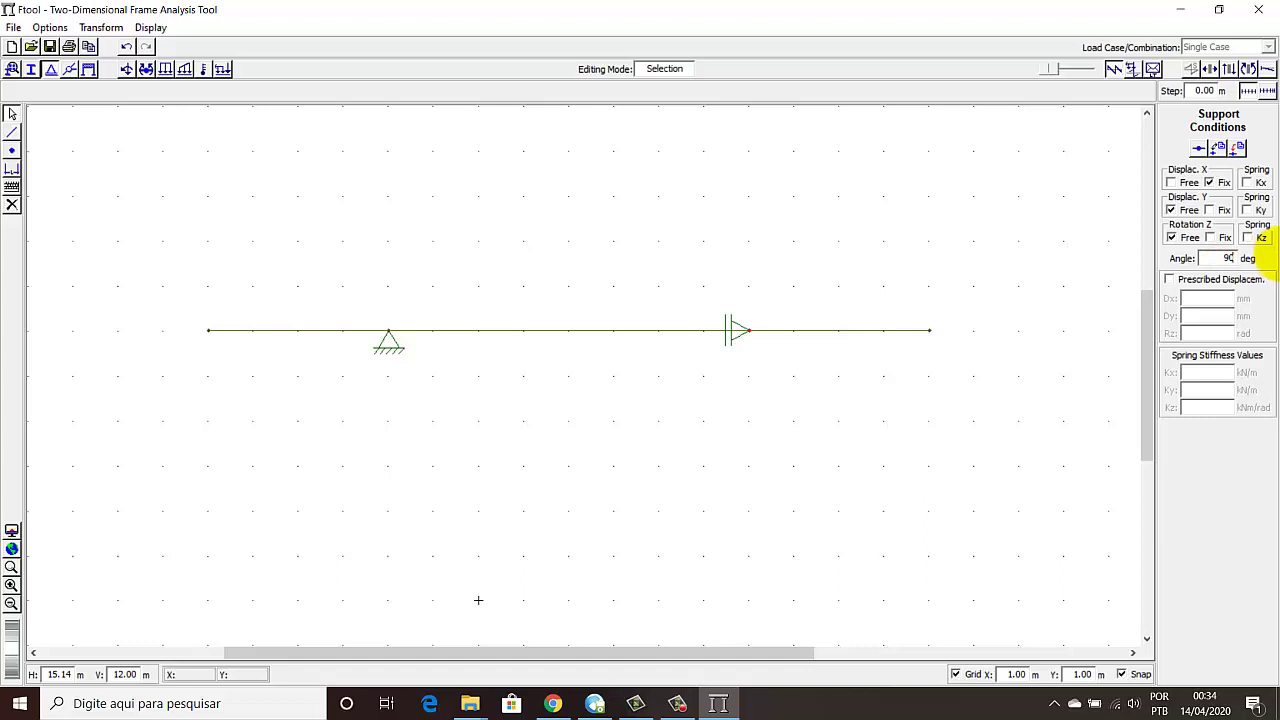
pyautogui.click(1241, 148)
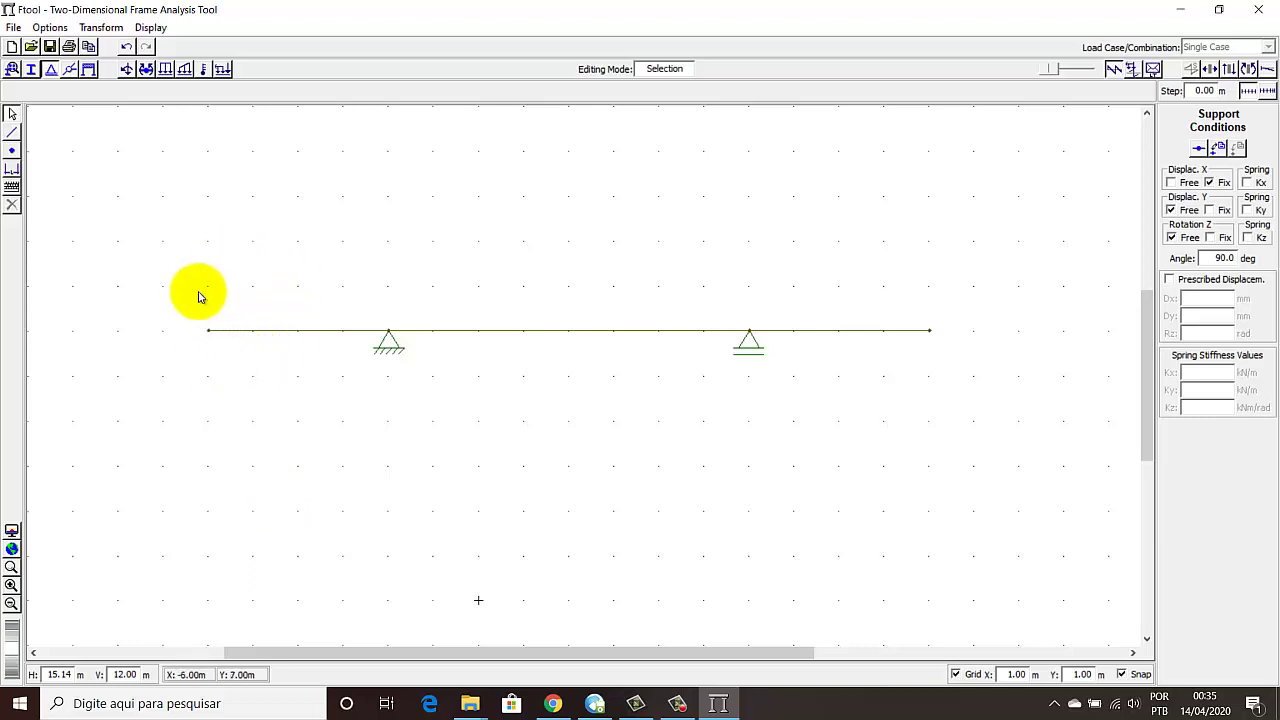
# Step: Create a new uniform load labelled Distribuida
pyautogui.click(165, 68)
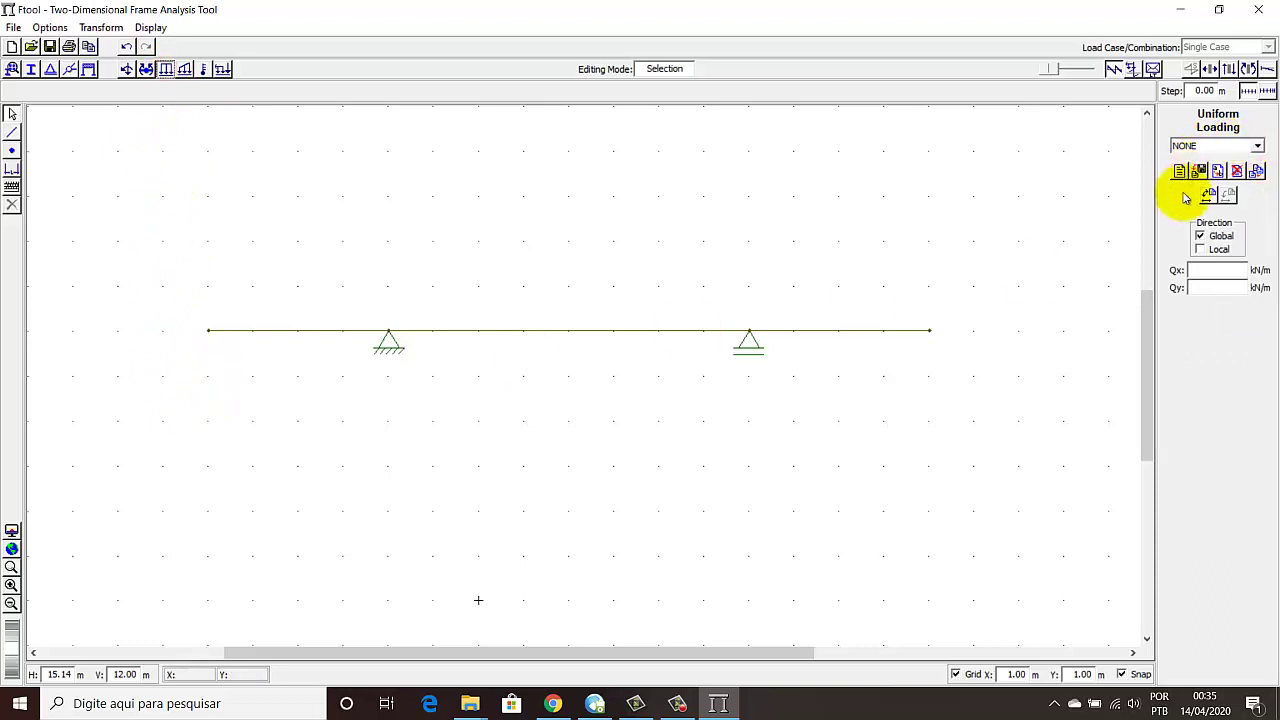
pyautogui.click(1257, 147)
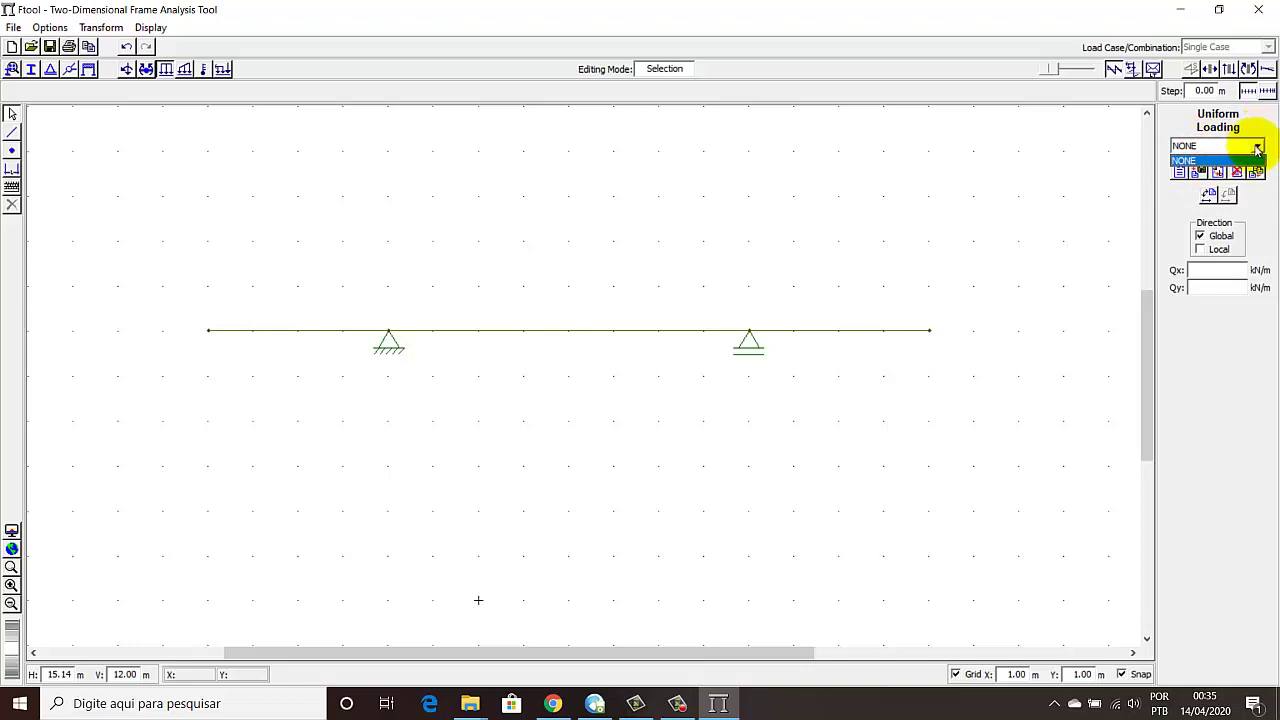
pyautogui.click(1258, 114)
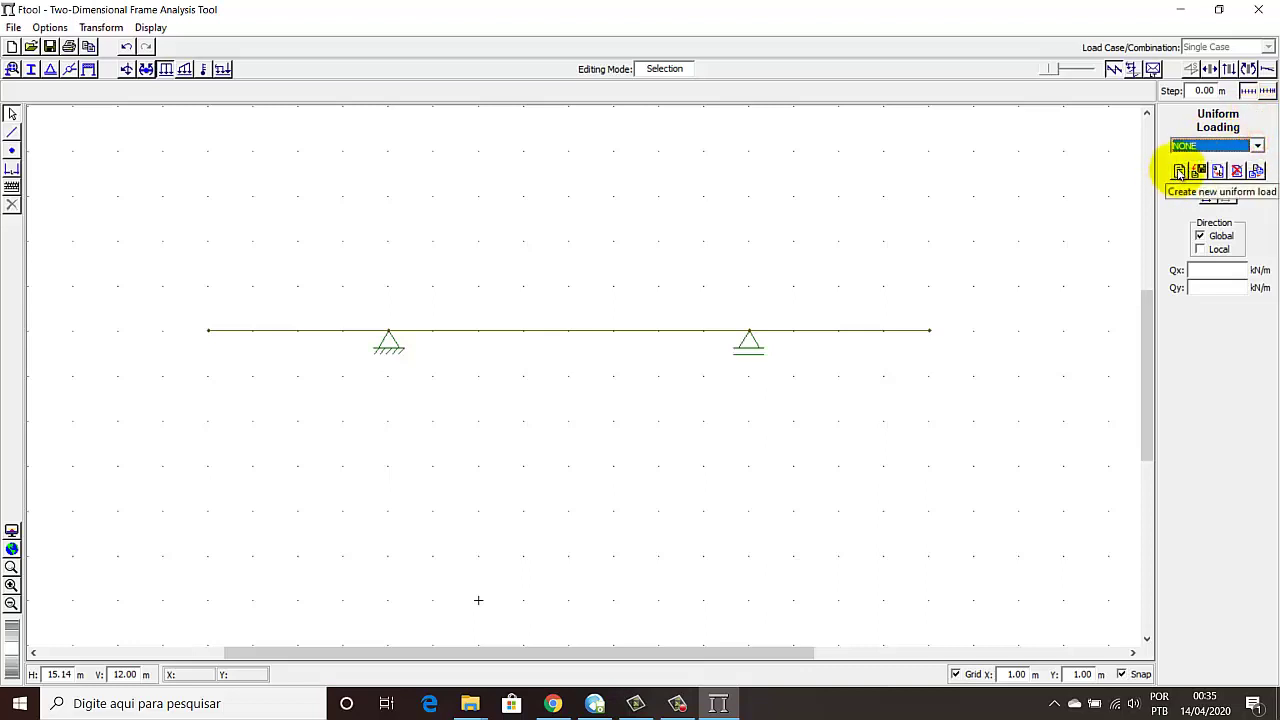
pyautogui.click(1180, 171)
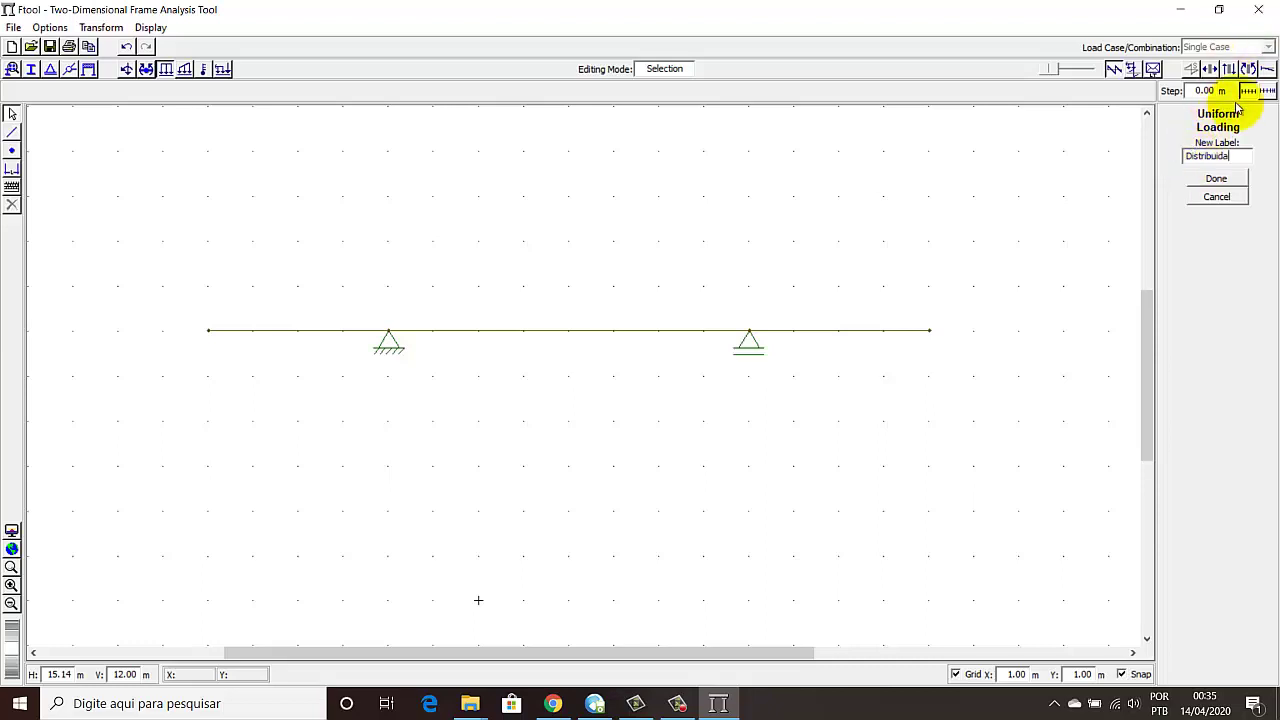
pyautogui.click(1217, 181)
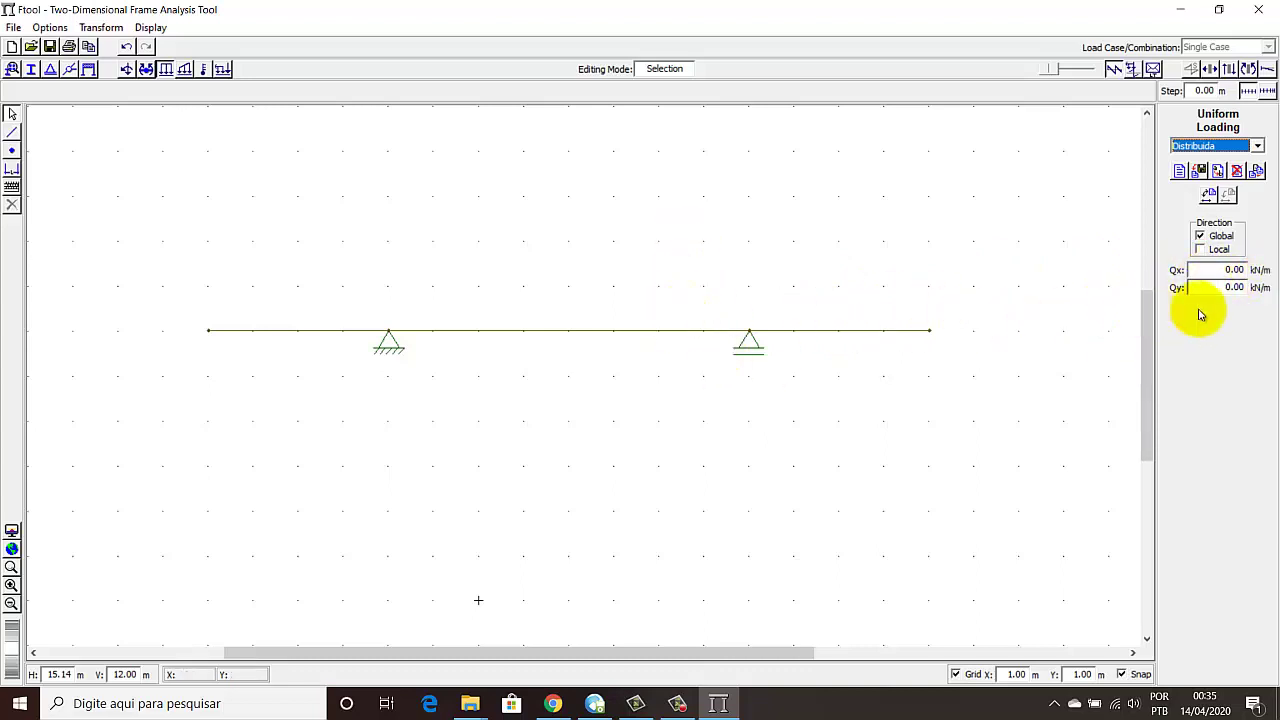
# Step: Set the uniform load's Qy to -40.63 kN/m and apply it to all members of the beam
pyautogui.click(1222, 288)
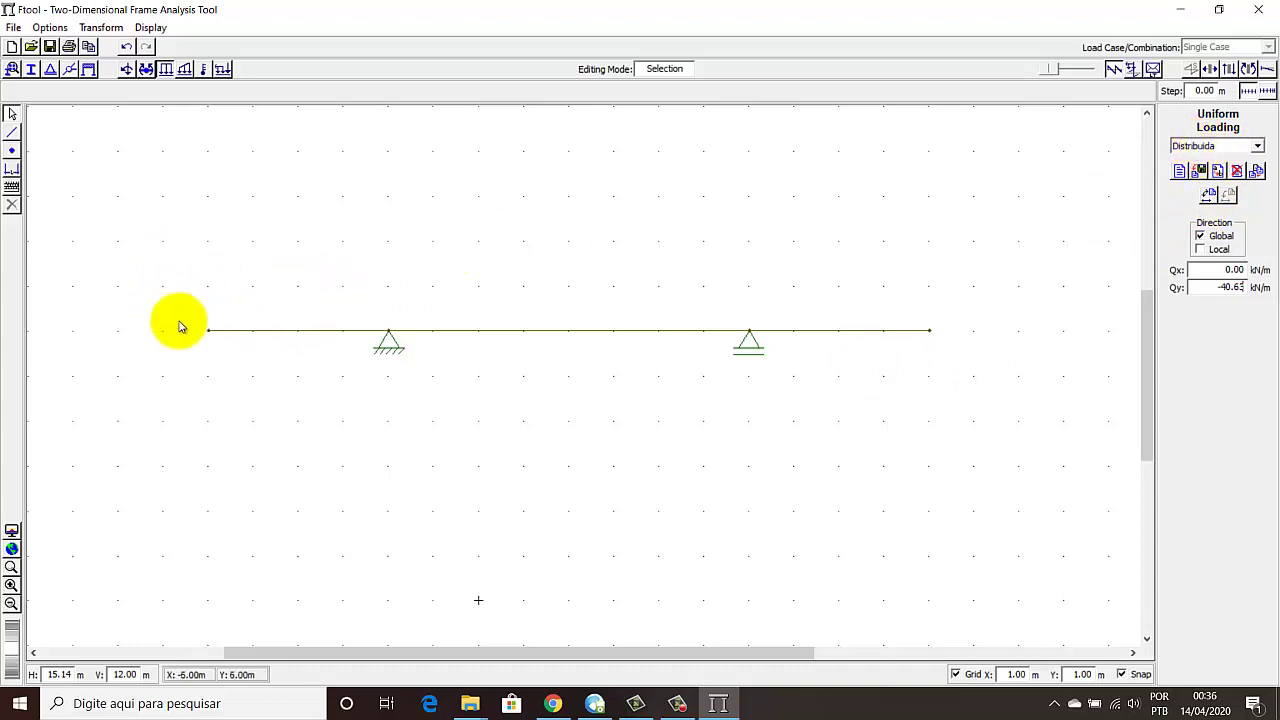
pyautogui.moveTo(164, 281); pyautogui.dragTo(985, 400)
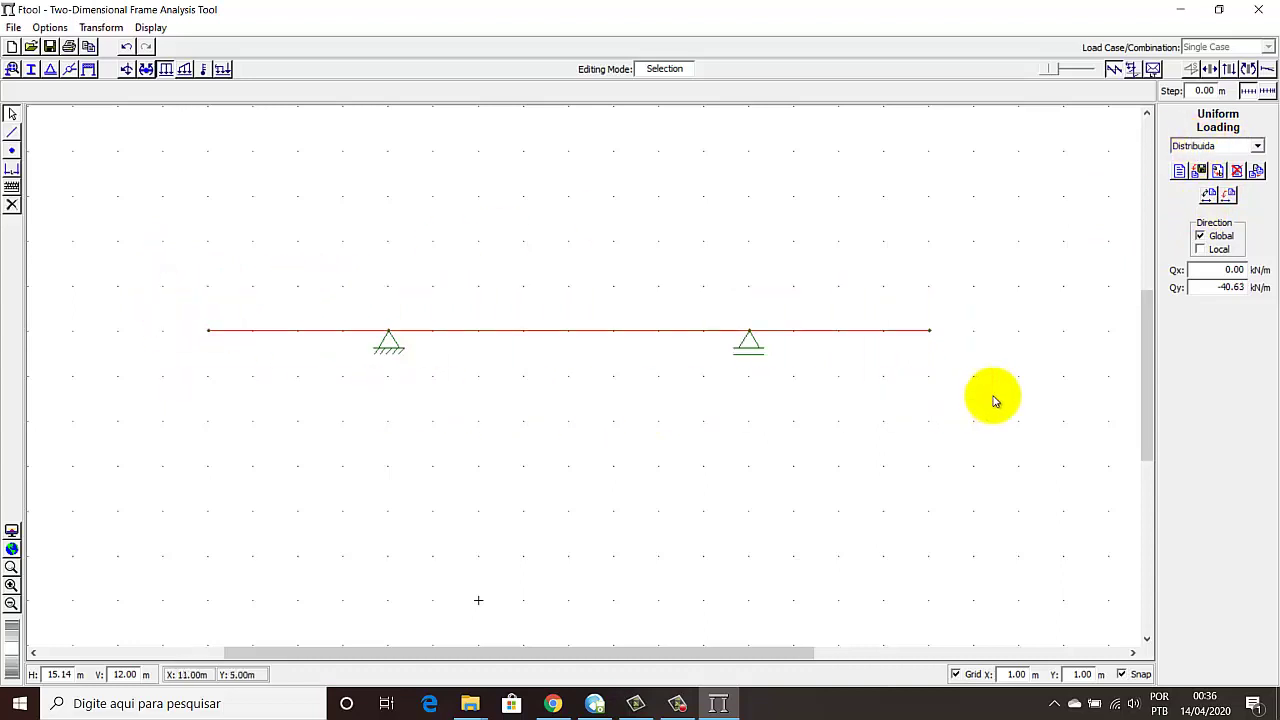
pyautogui.click(1229, 196)
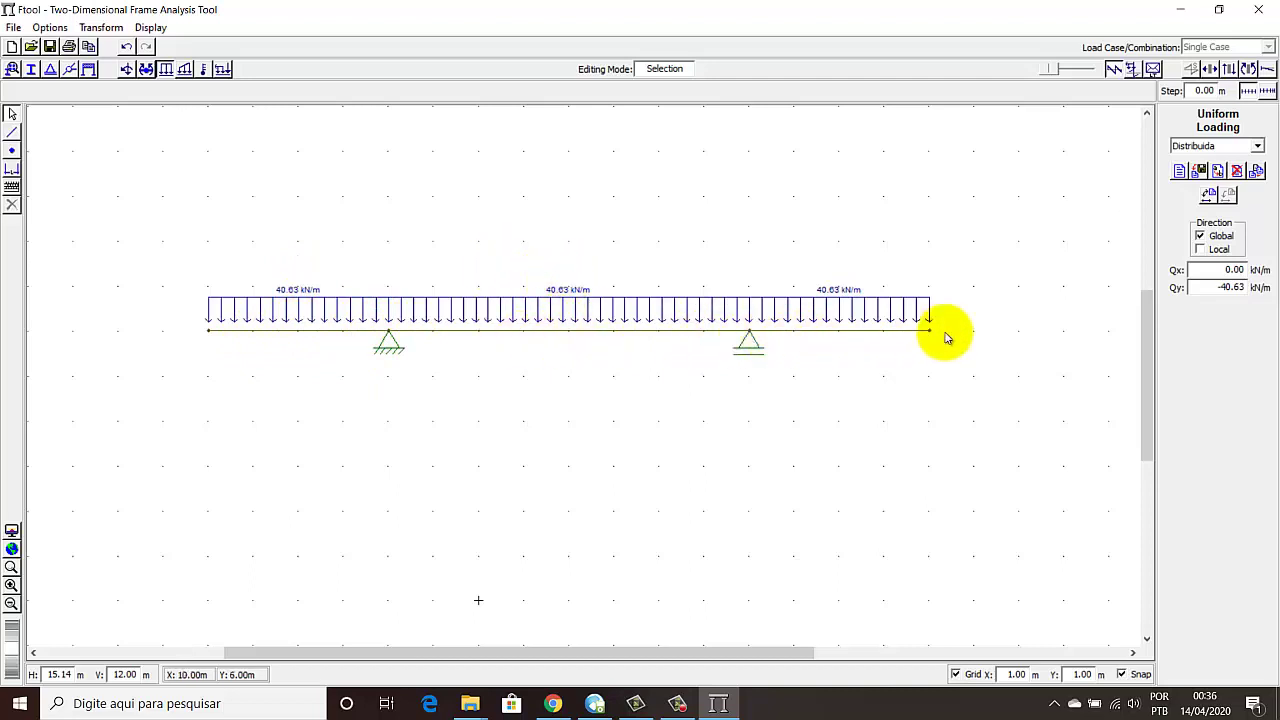
# Step: Add dimension lines below the beam for the left overhang, the central span and the right overhang
pyautogui.click(12, 168)
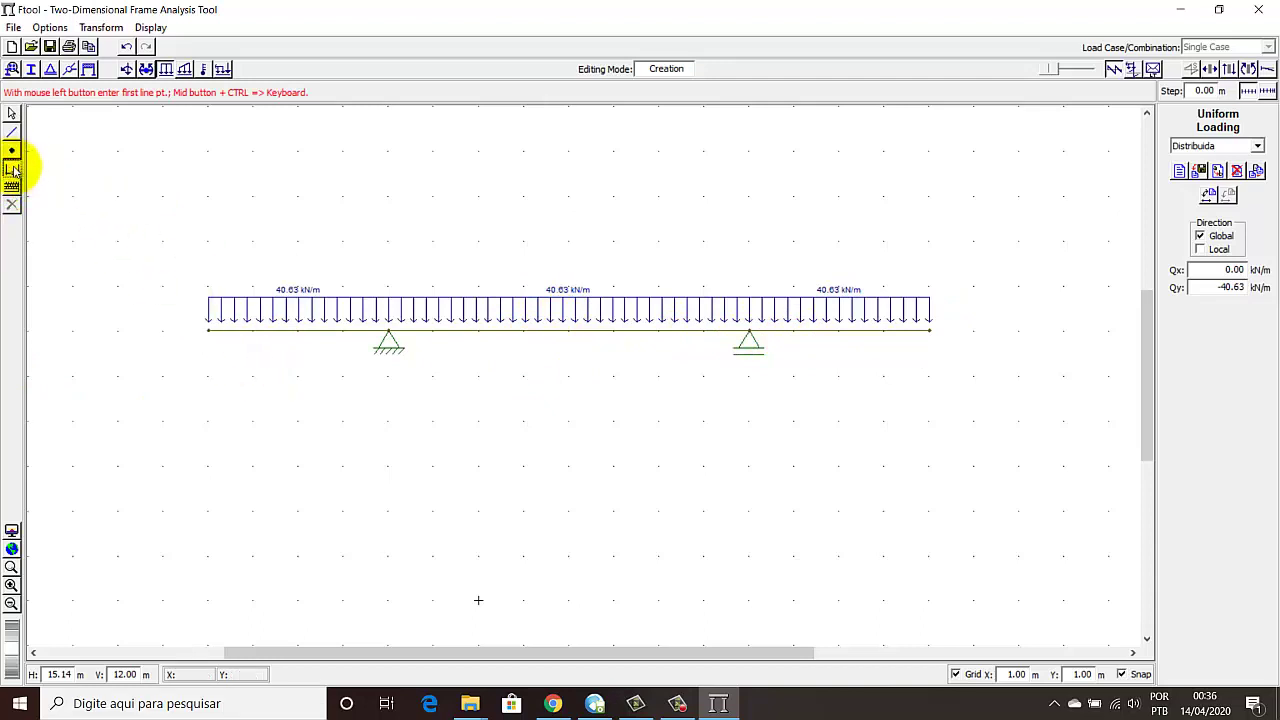
pyautogui.click(208, 330)
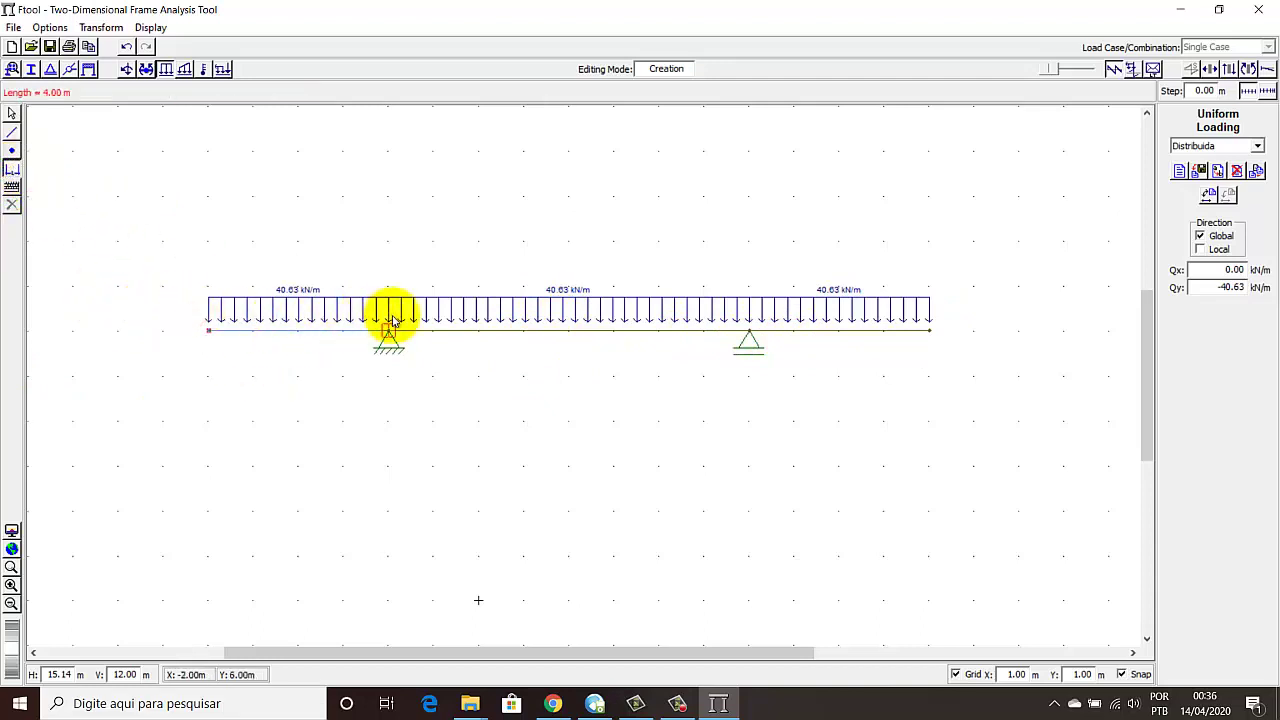
pyautogui.click(393, 374)
pyautogui.click(393, 380)
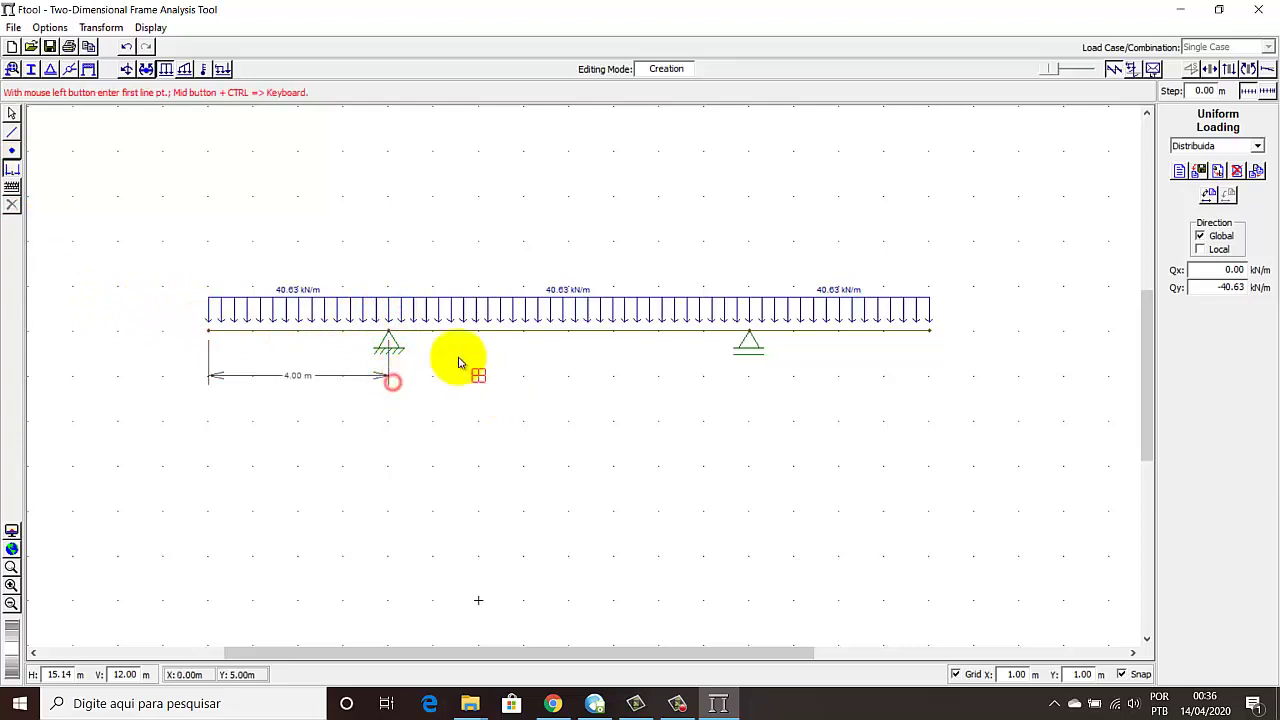
pyautogui.click(389, 330)
pyautogui.click(750, 350)
pyautogui.click(749, 376)
pyautogui.click(749, 333)
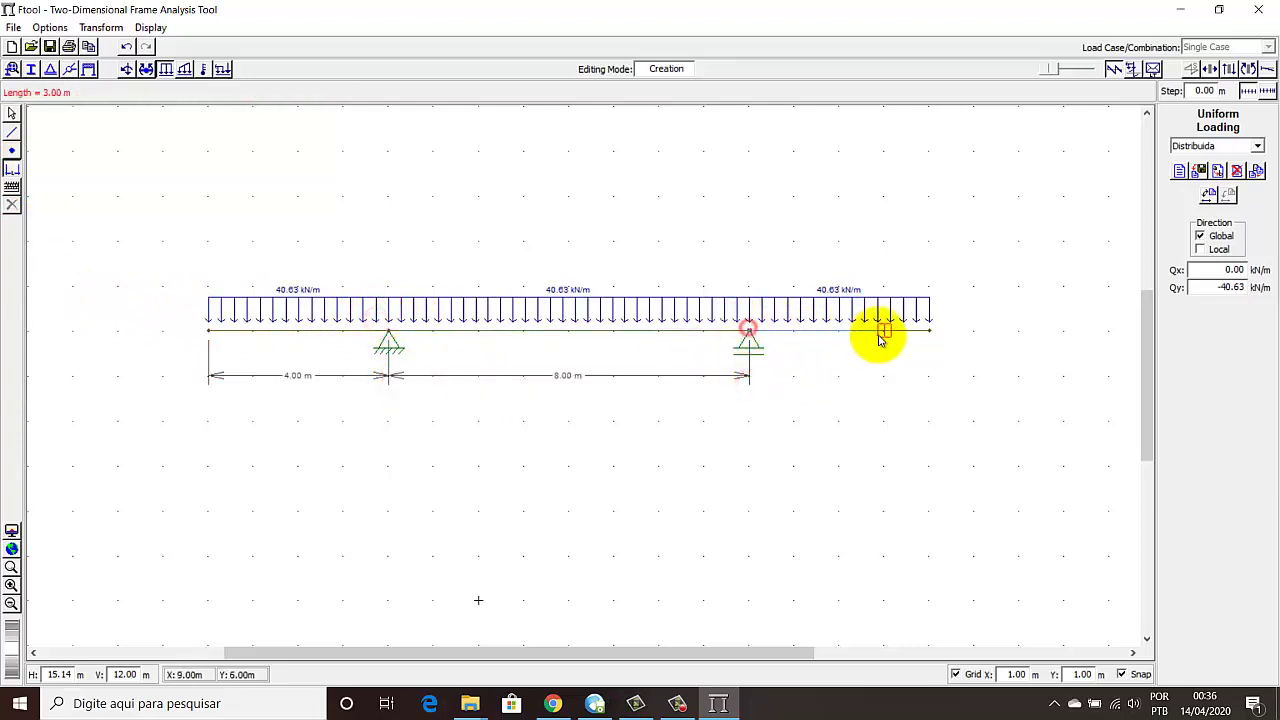
pyautogui.click(915, 336)
pyautogui.click(913, 375)
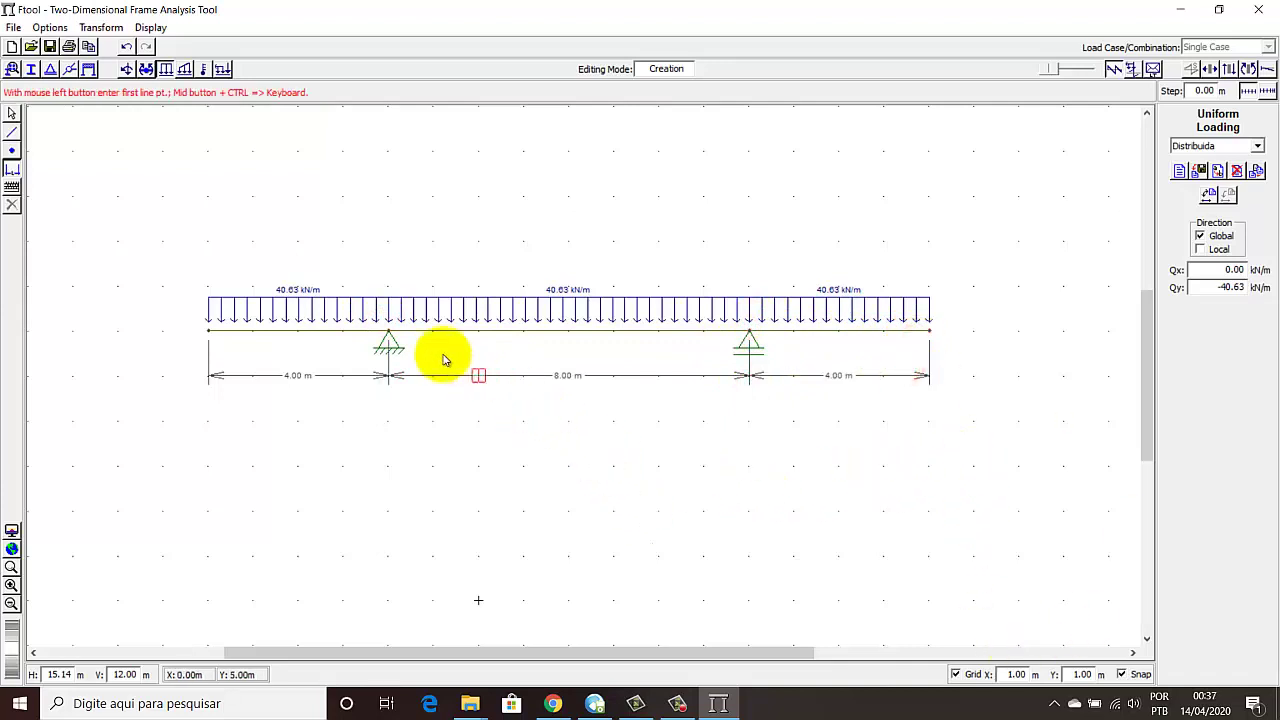
pyautogui.click(12, 113)
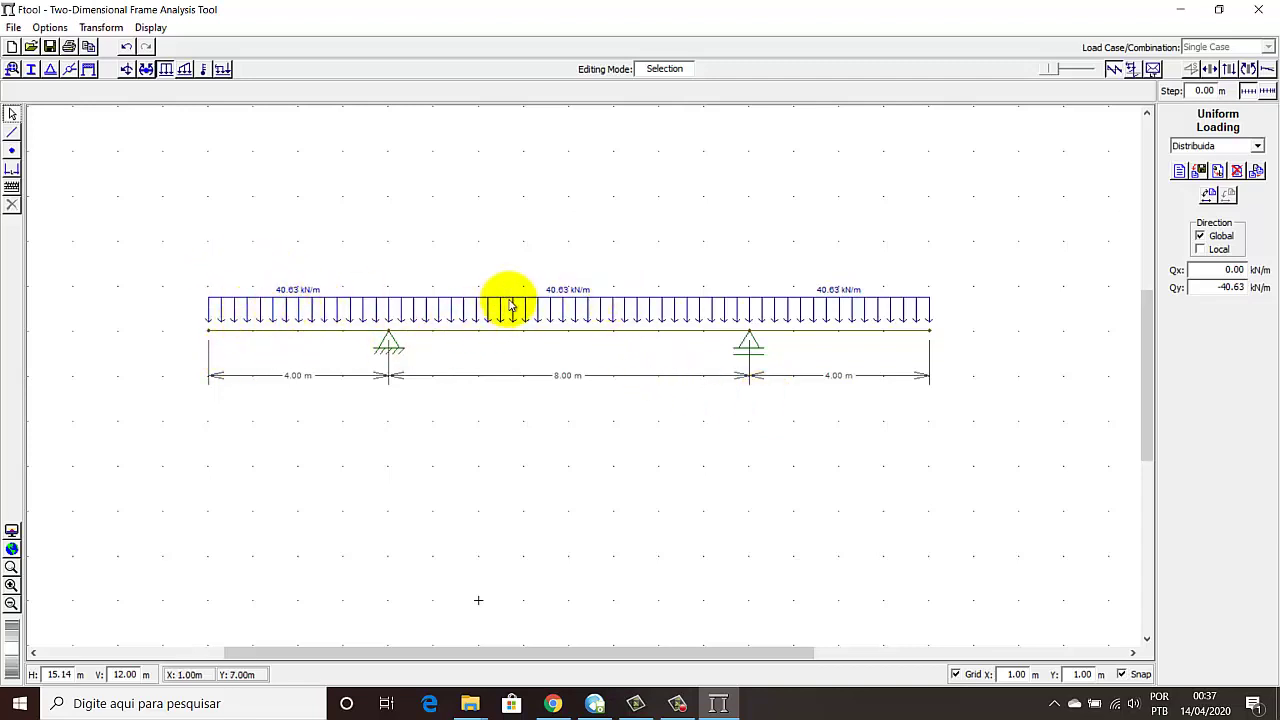
# Step: Insert a node at the midpoint of the central span between the two supports
pyautogui.click(210, 338)
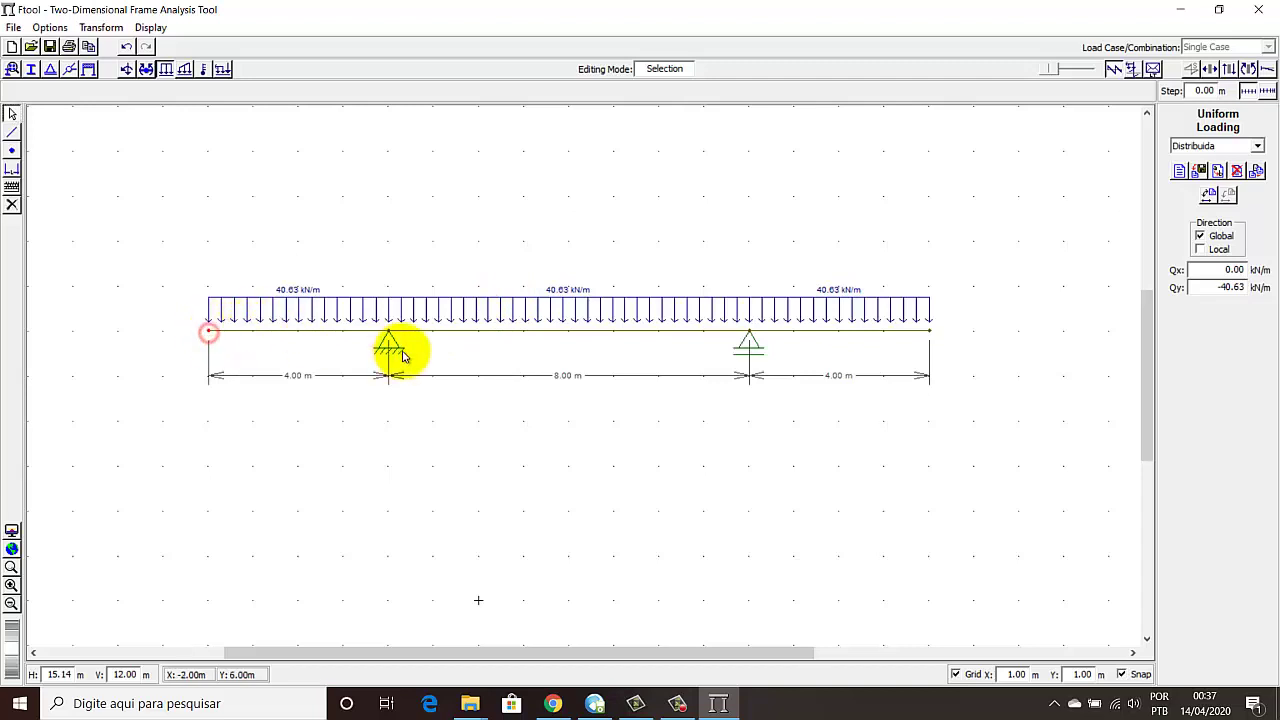
pyautogui.click(390, 334)
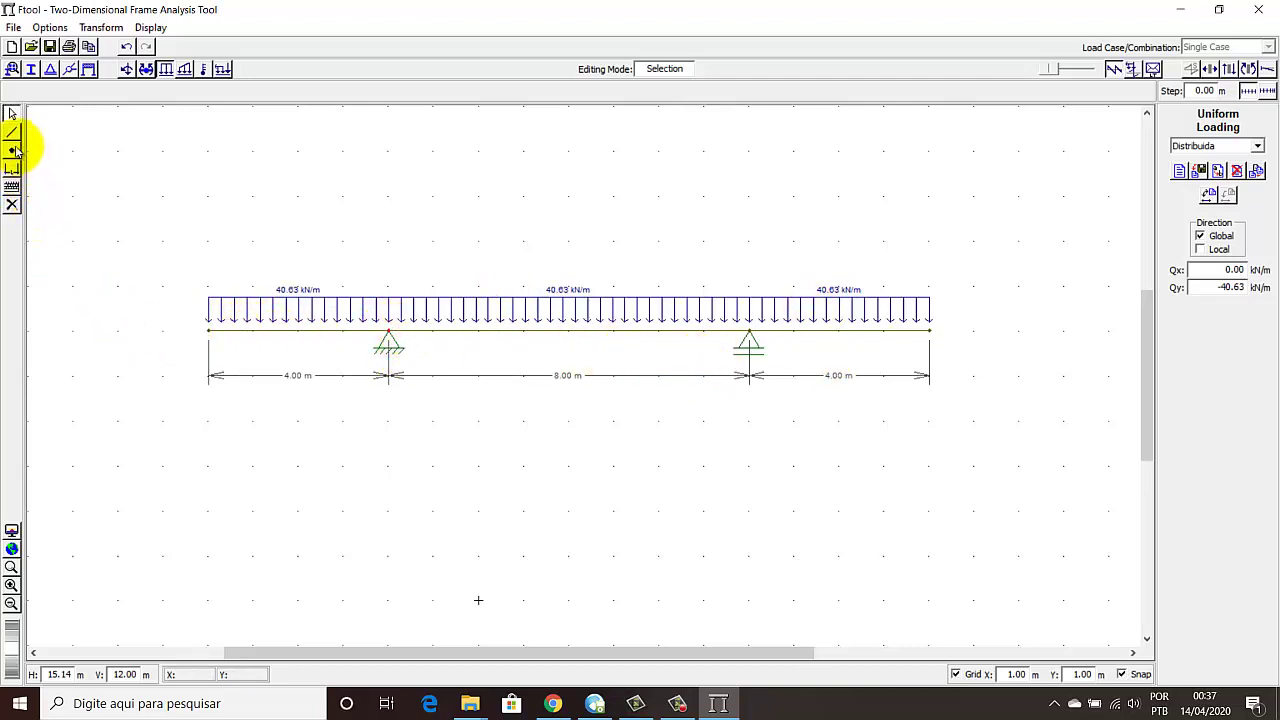
pyautogui.click(12, 151)
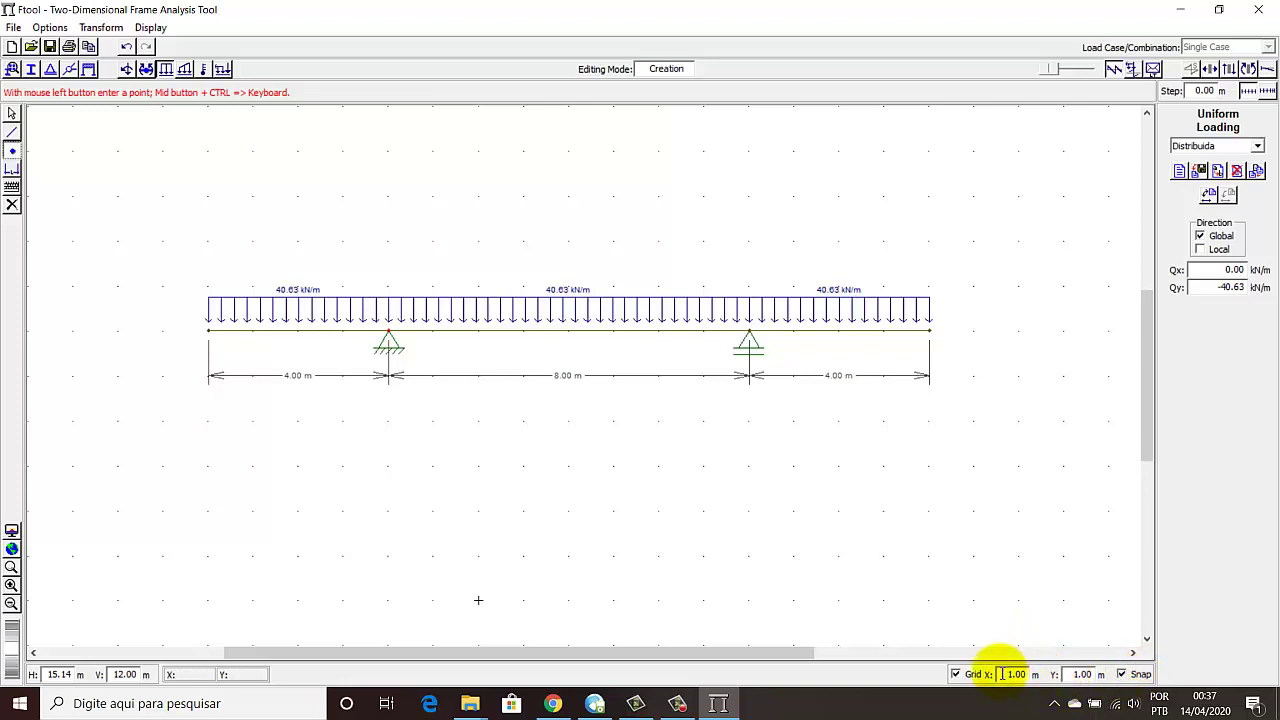
pyautogui.moveTo(1001, 675); pyautogui.dragTo(1043, 676)
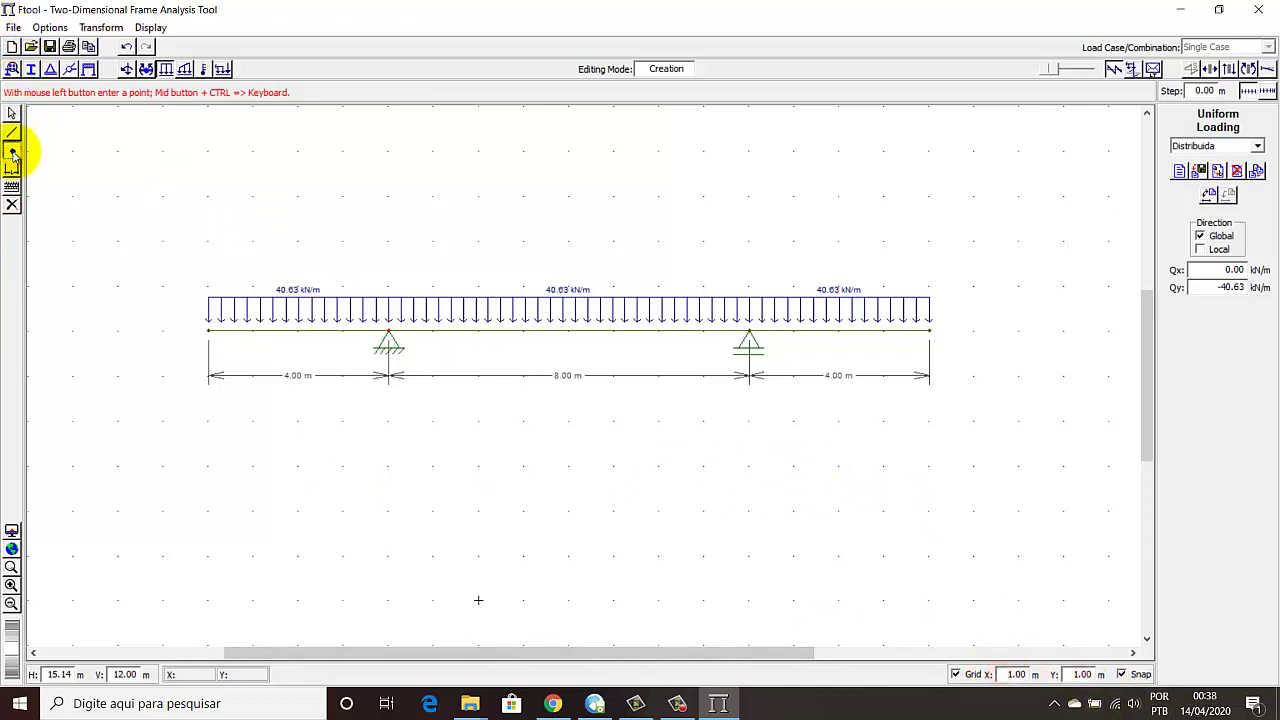
pyautogui.click(13, 152)
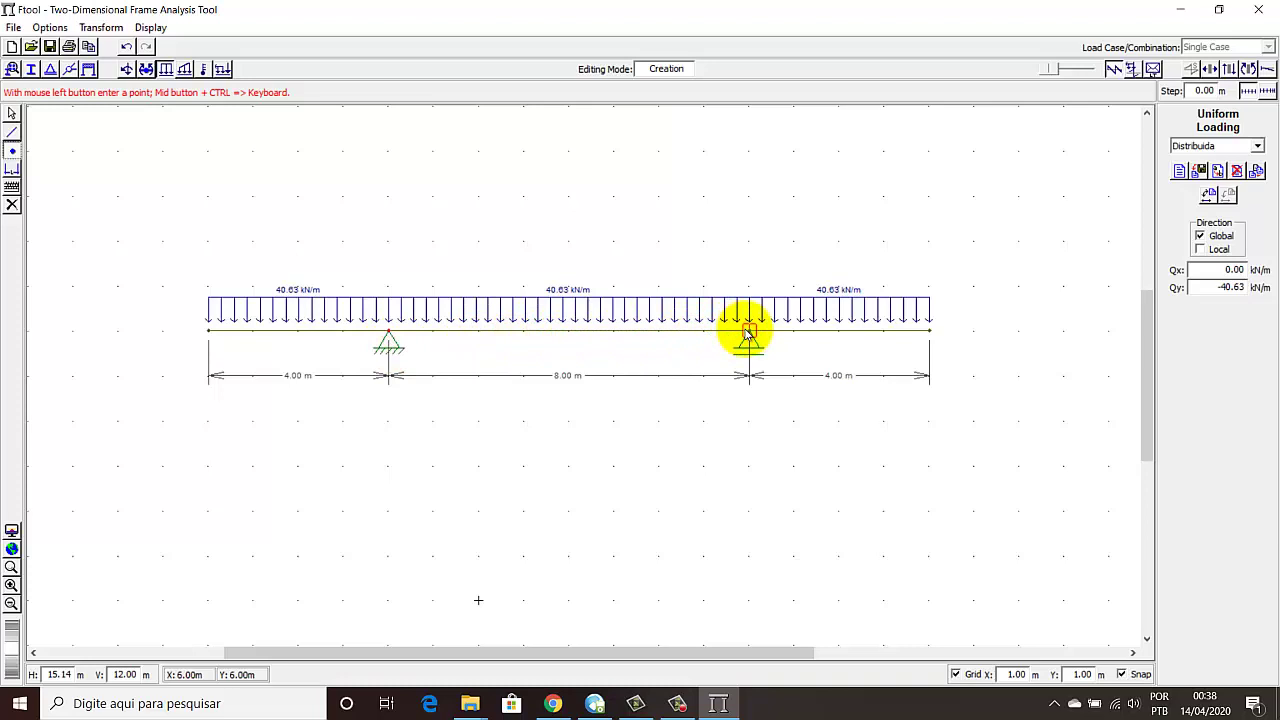
pyautogui.click(575, 336)
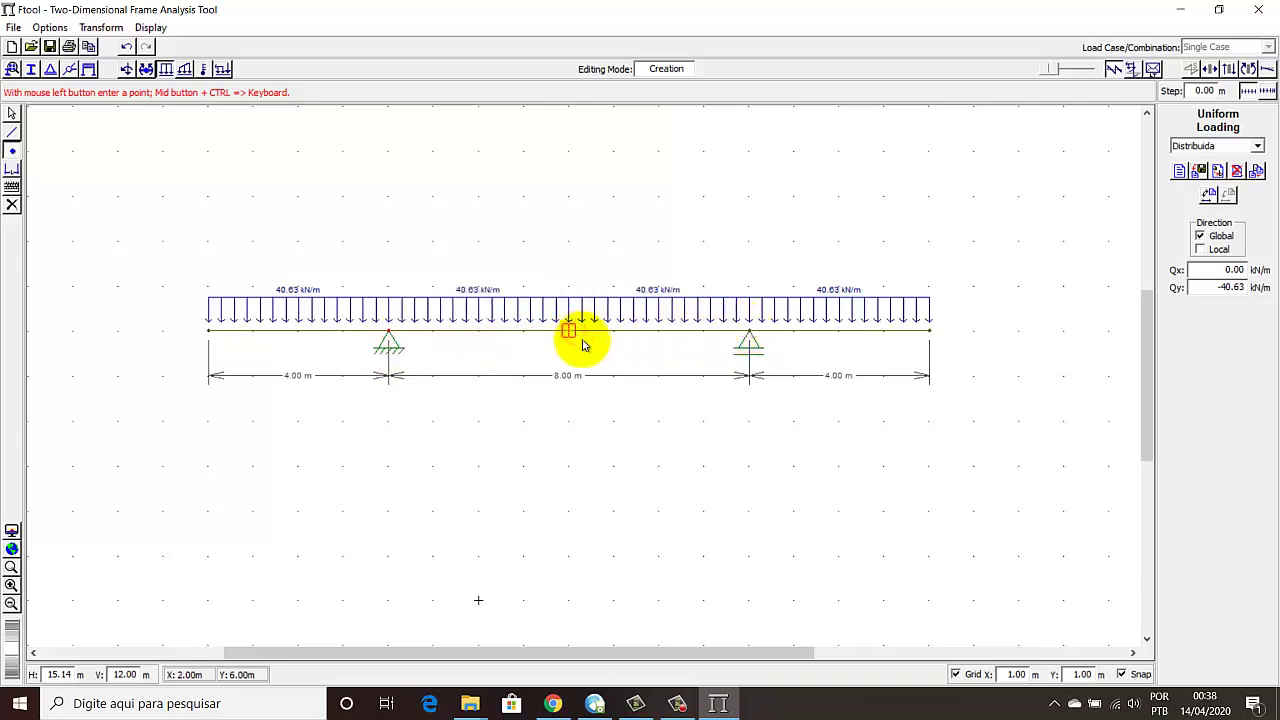
pyautogui.click(12, 114)
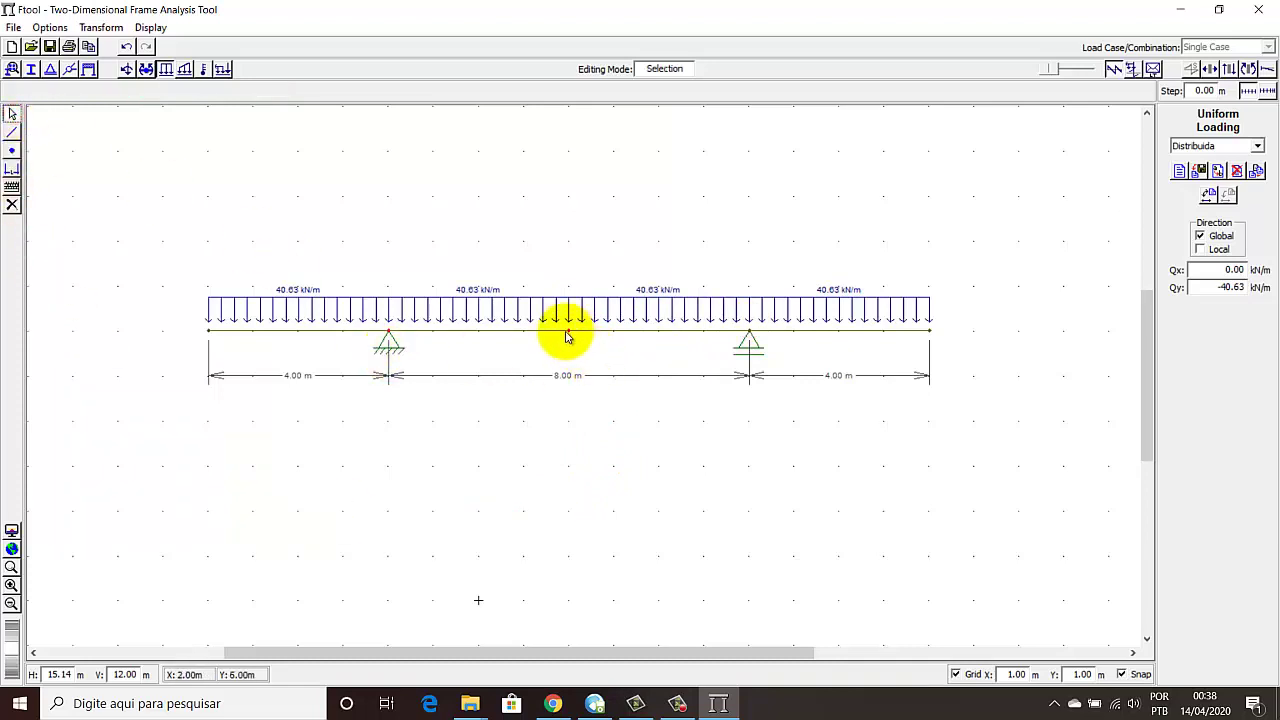
# Step: Create a new nodal load labelled Tr.Vão
pyautogui.click(127, 69)
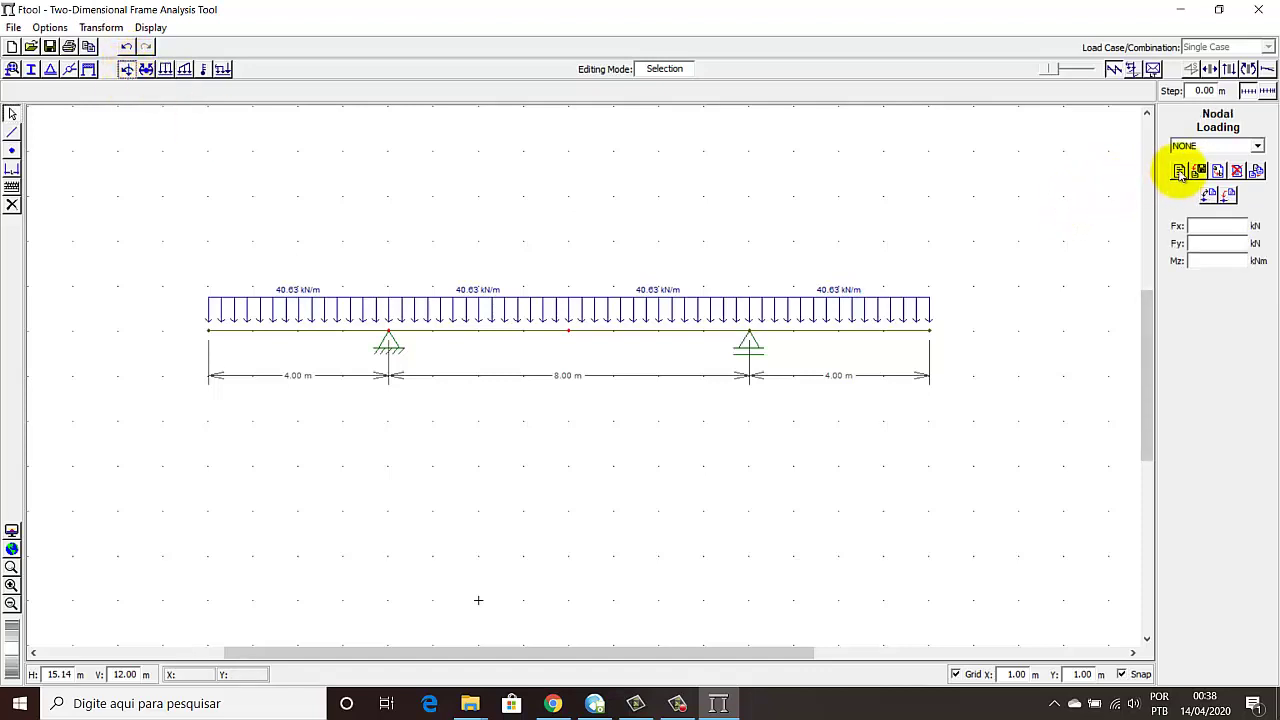
pyautogui.click(1180, 173)
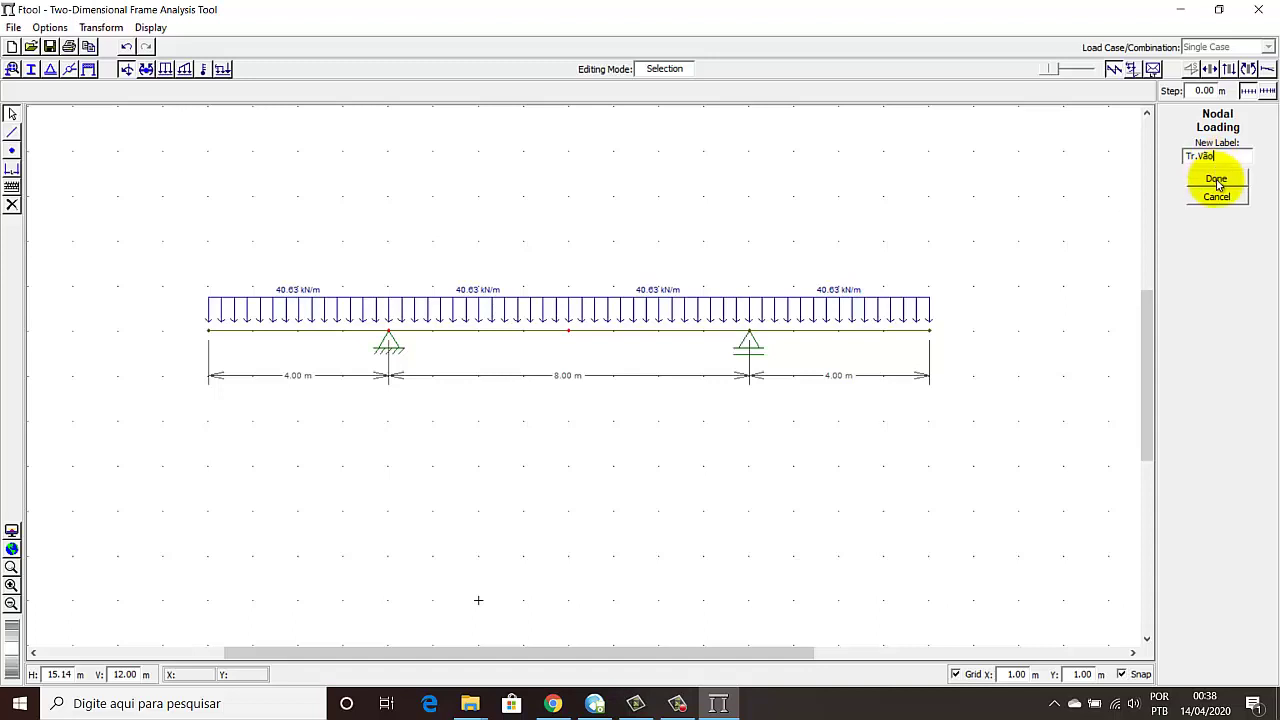
pyautogui.click(1216, 180)
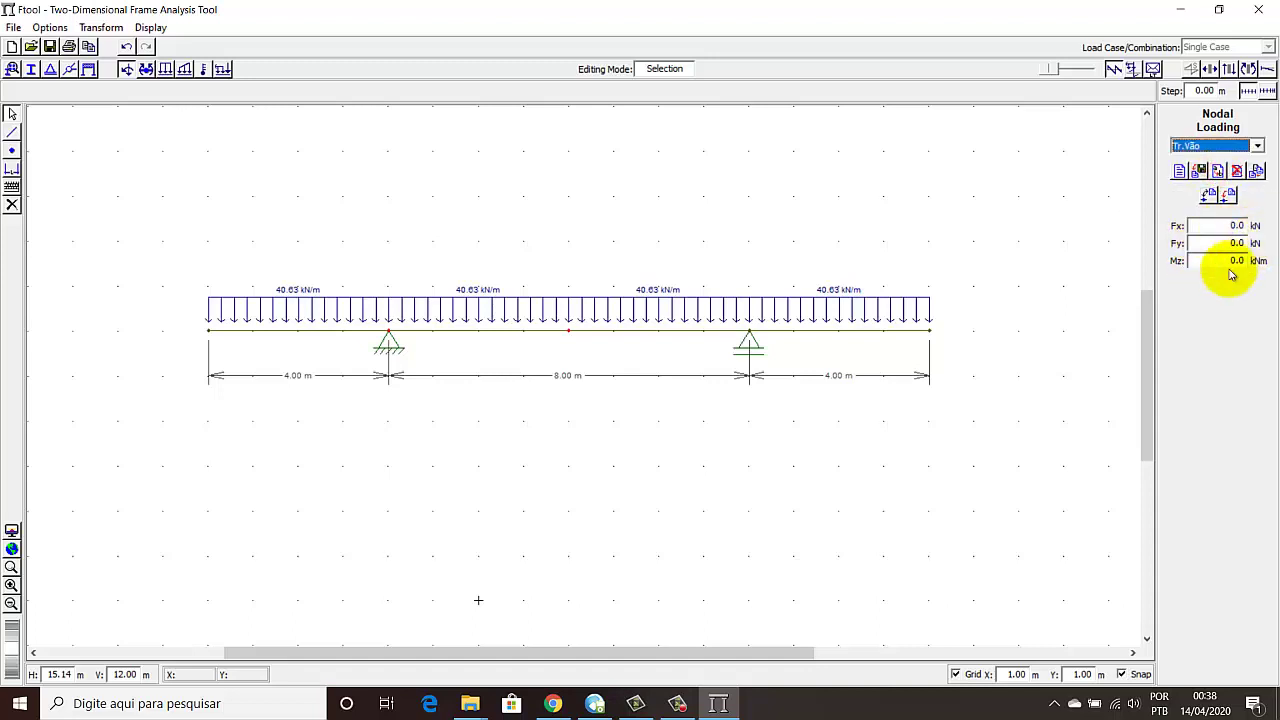
# Step: Set the Tr.Vão load's Fy to -38.4 kN and apply it to the midspan node
pyautogui.click(1216, 241)
pyautogui.doubleClick(1224, 242)
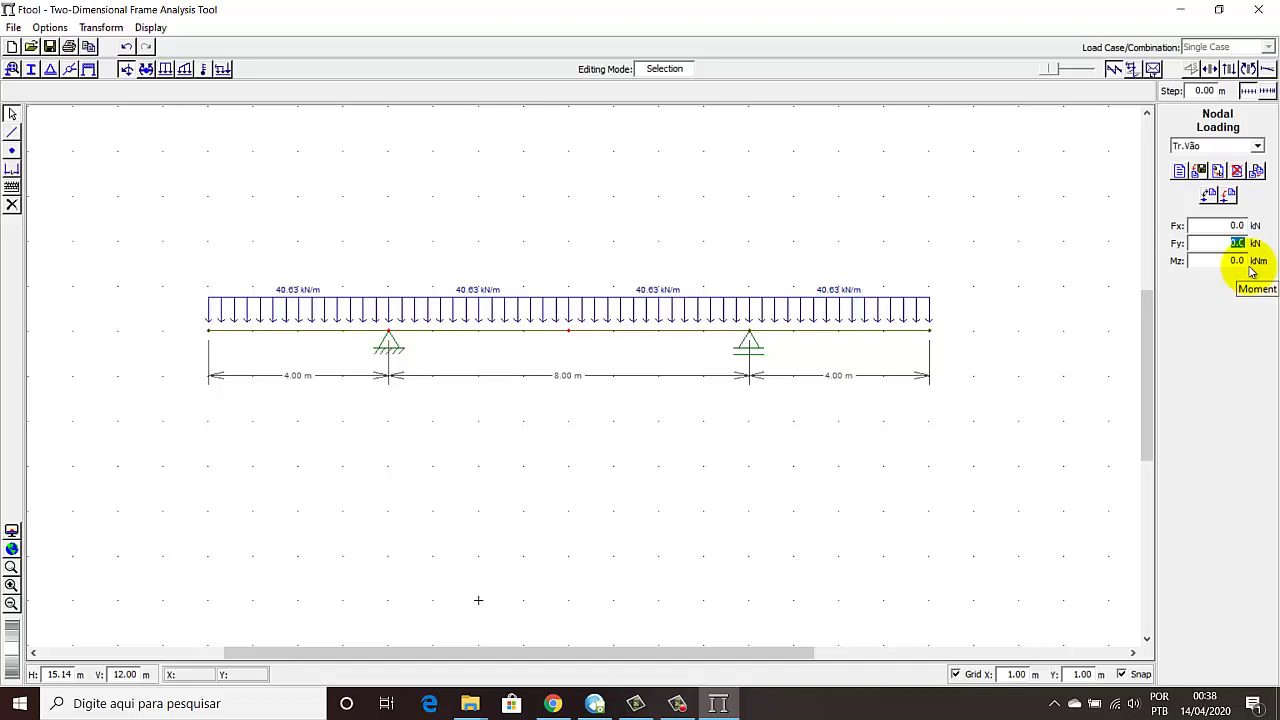
pyautogui.press('BackSpace')
pyautogui.write('-38.4')
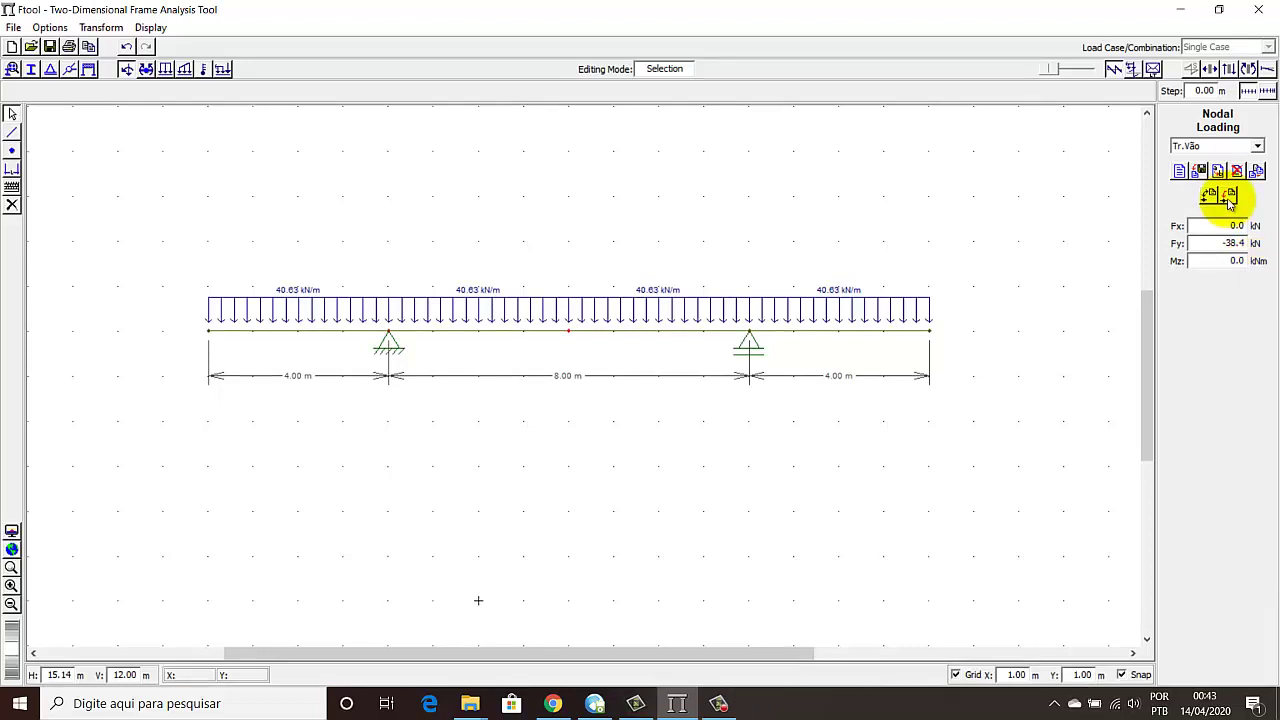
pyautogui.click(1228, 194)
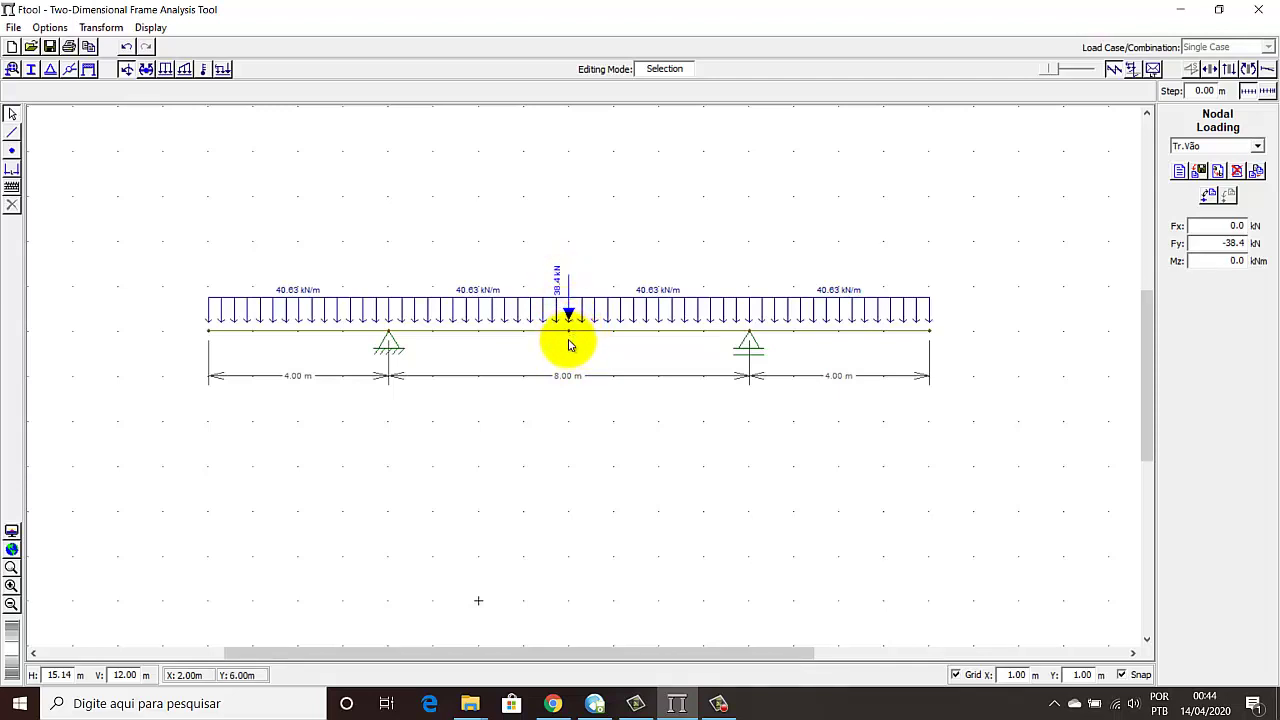
# Step: Create a new nodal load labelled Tr.Apoio with Fy set to -44 kN
pyautogui.click(1180, 171)
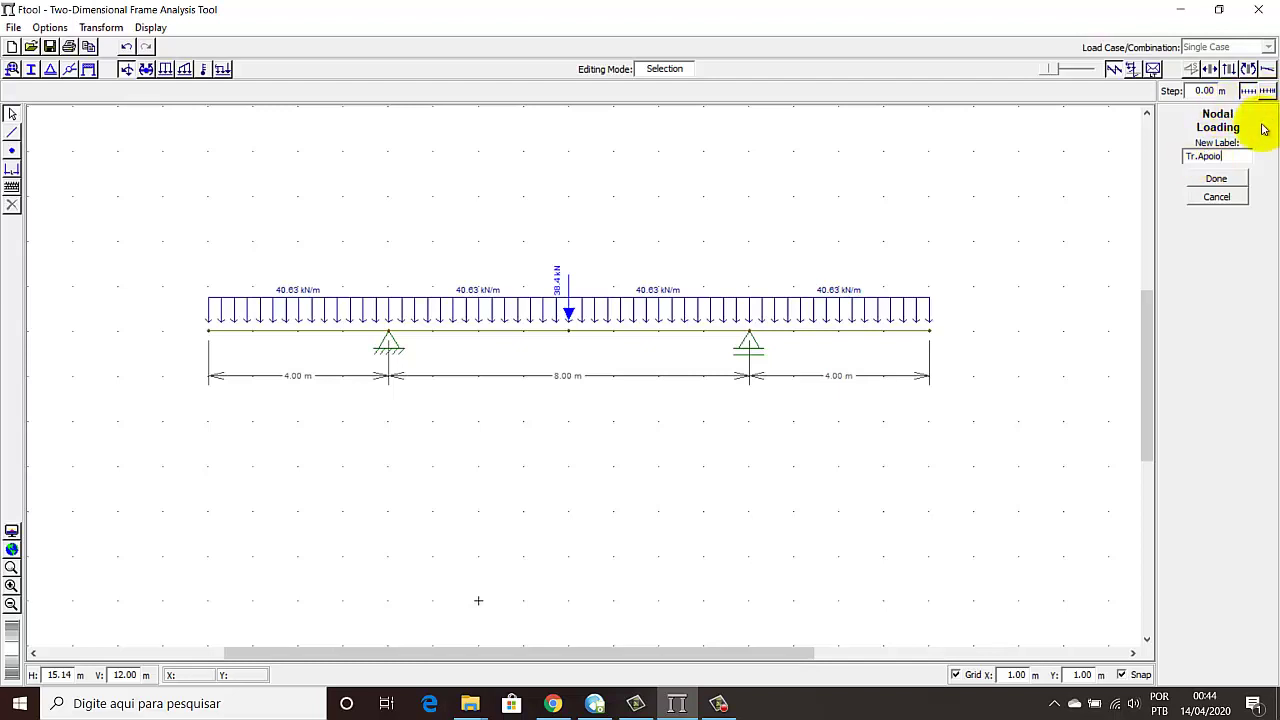
pyautogui.click(1216, 178)
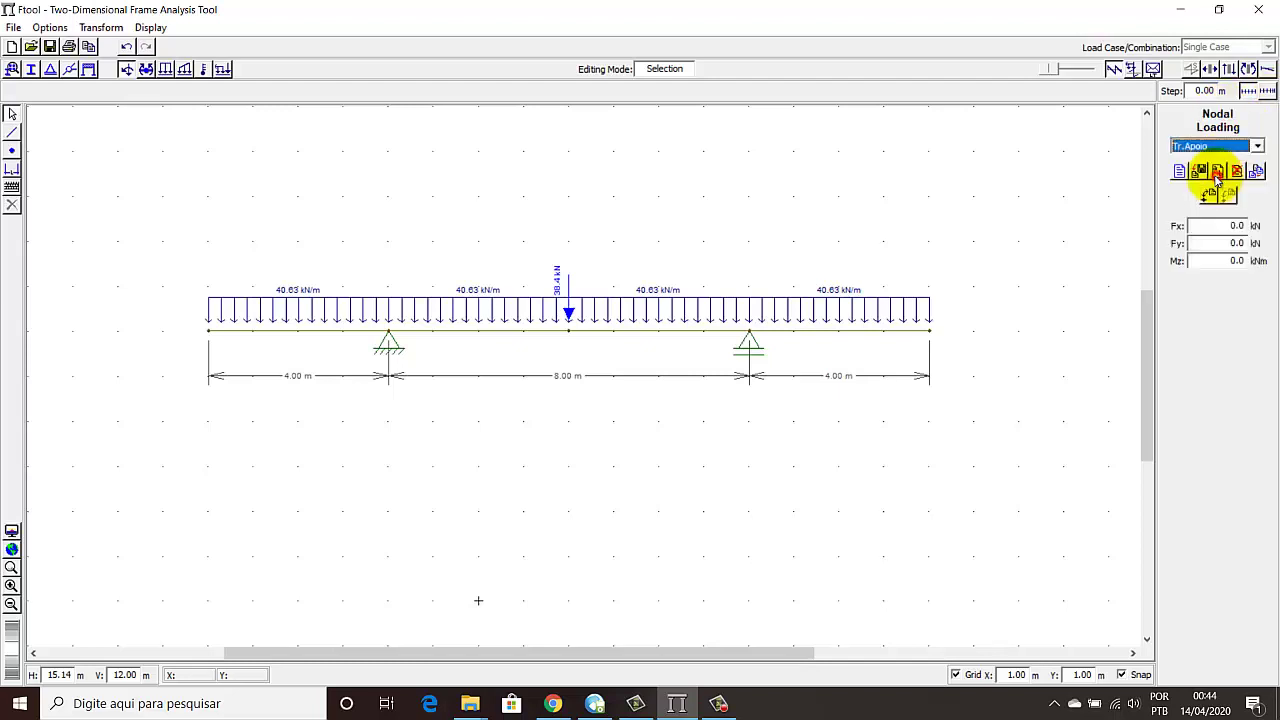
pyautogui.doubleClick(1224, 243)
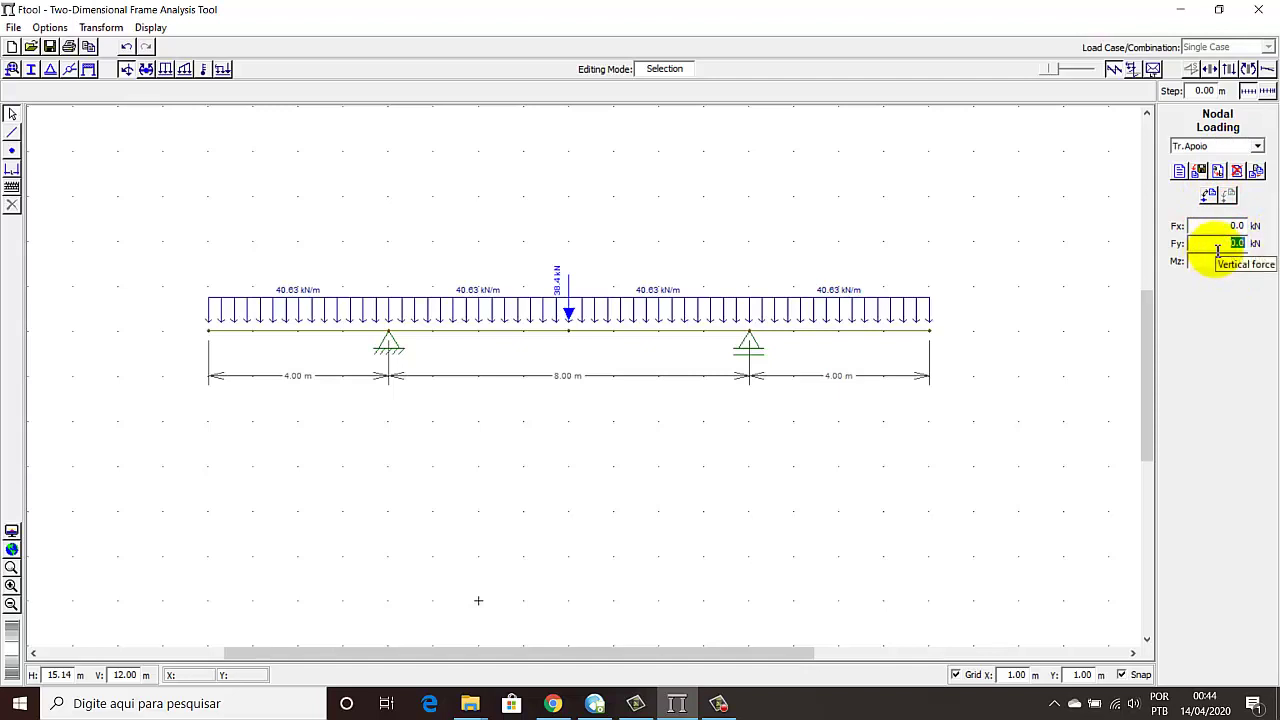
pyautogui.write('-44')
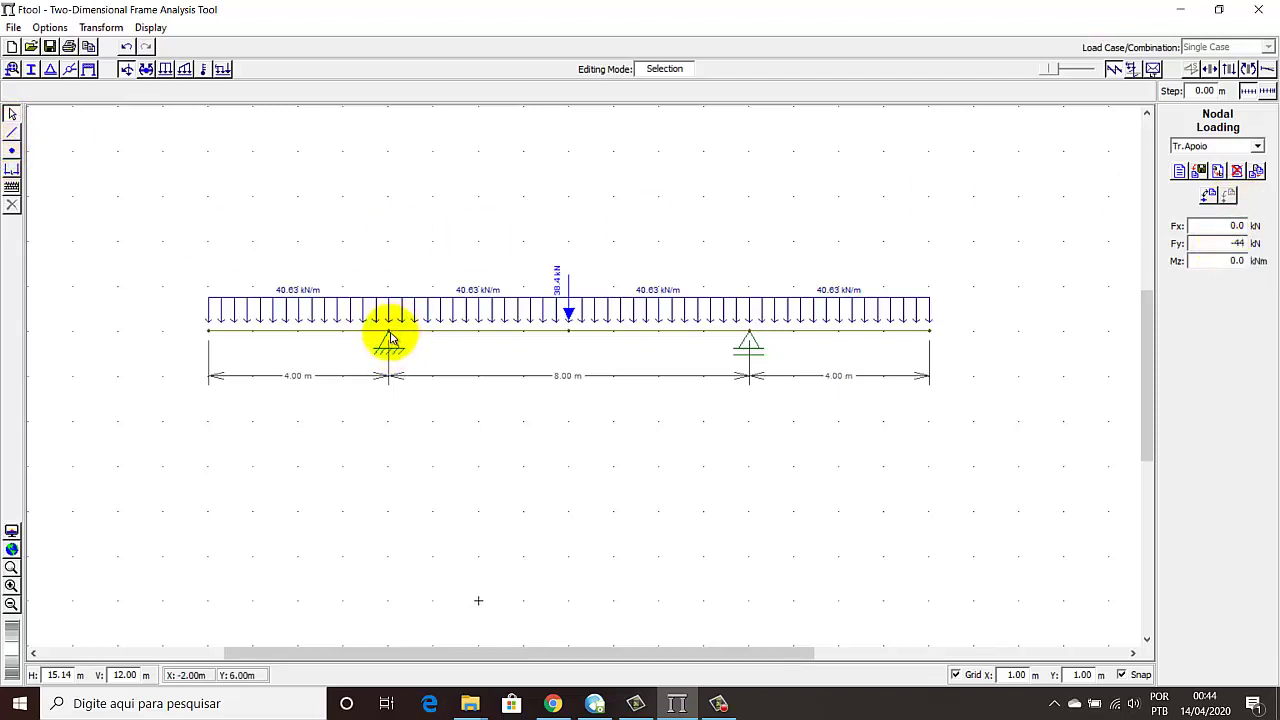
# Step: Apply the Tr.Apoio nodal load to the pinned support node and the roller support node
pyautogui.click(390, 336)
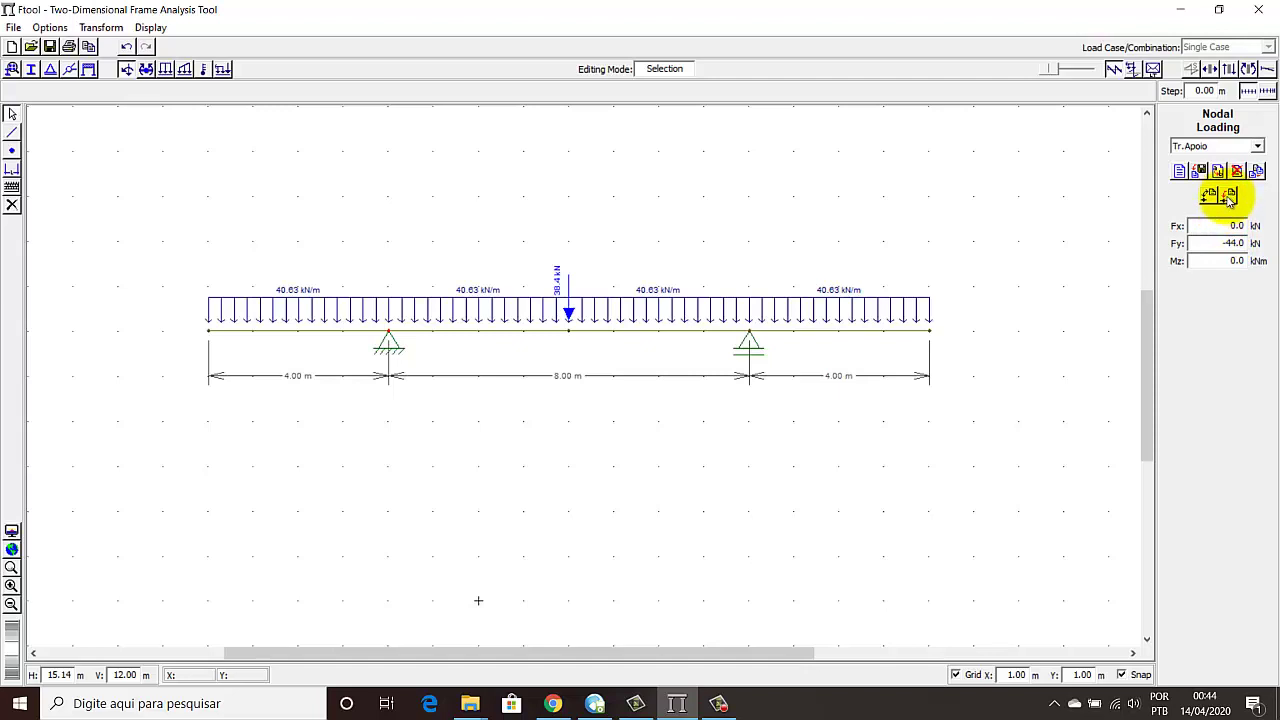
pyautogui.click(1228, 196)
pyautogui.click(751, 333)
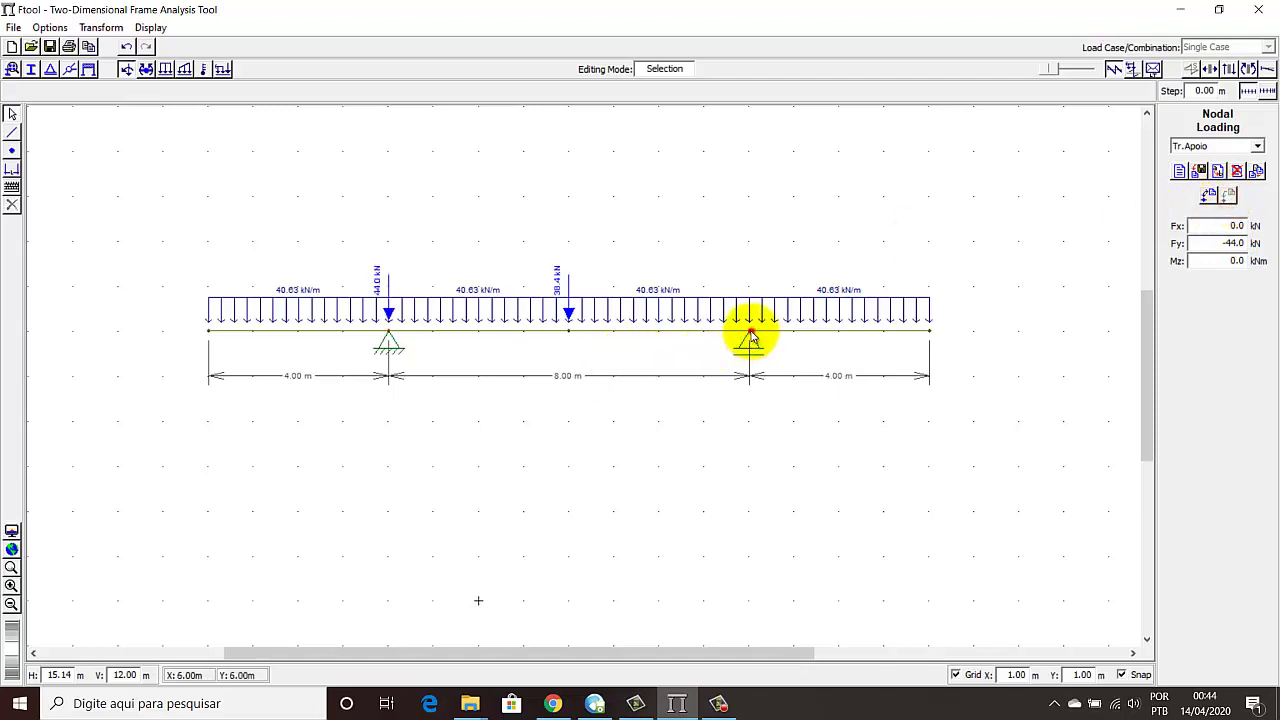
pyautogui.click(1228, 196)
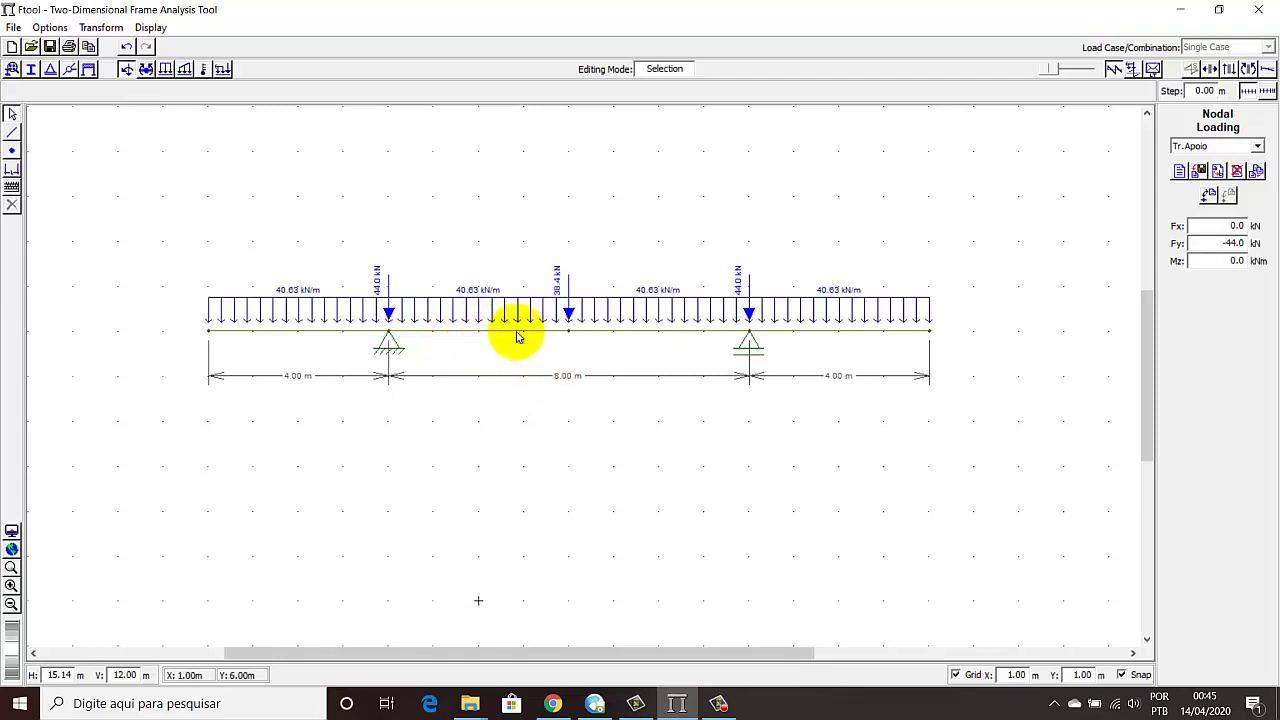
pyautogui.click(384, 334)
pyautogui.click(752, 337)
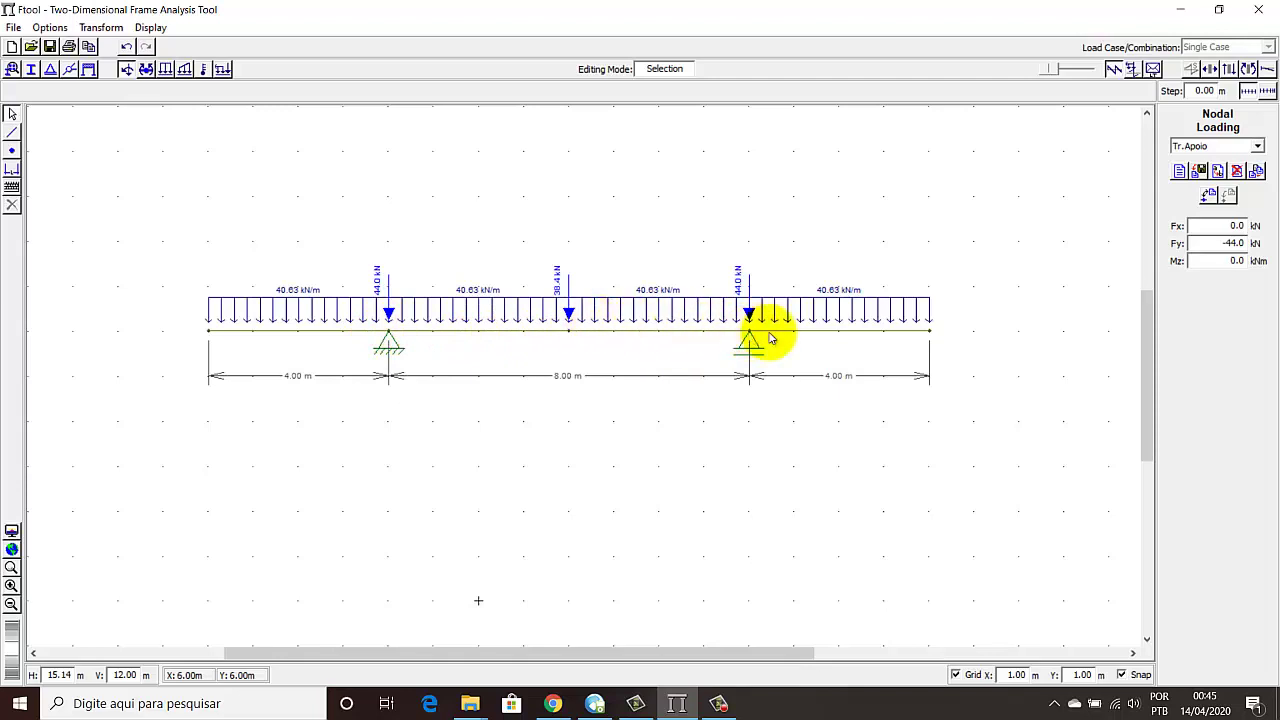
pyautogui.click(939, 339)
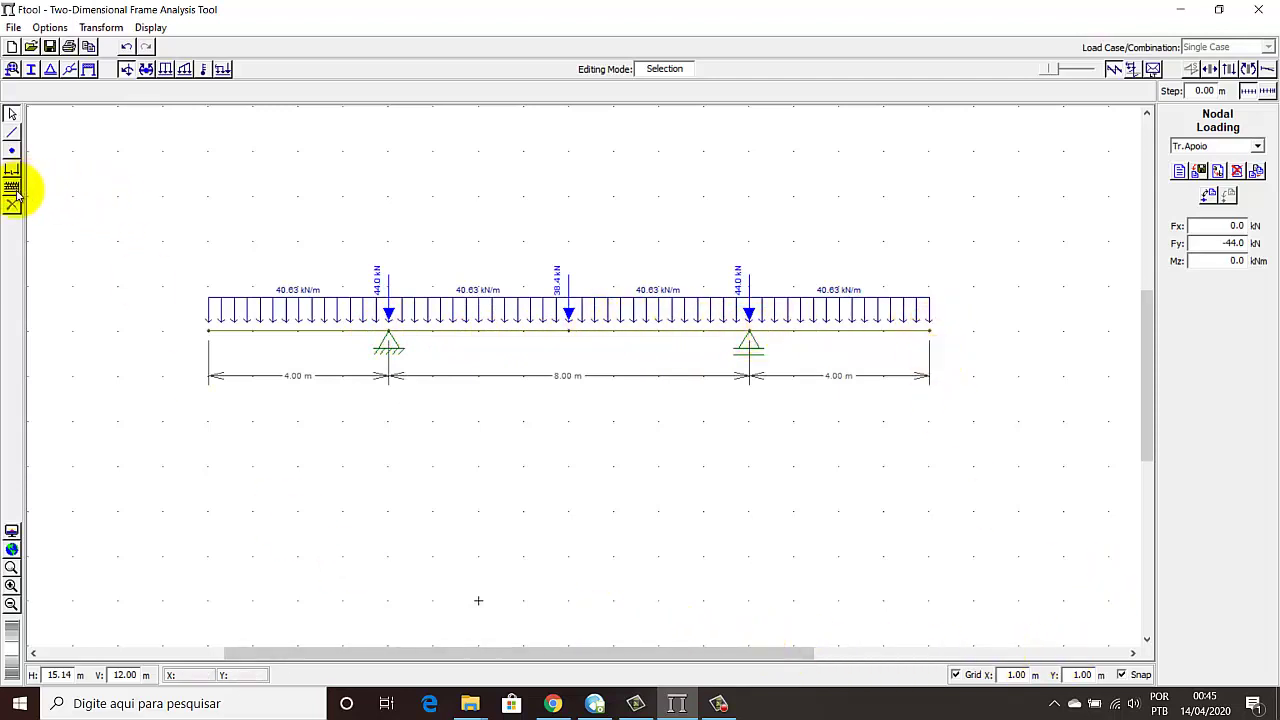
pyautogui.click(1006, 675)
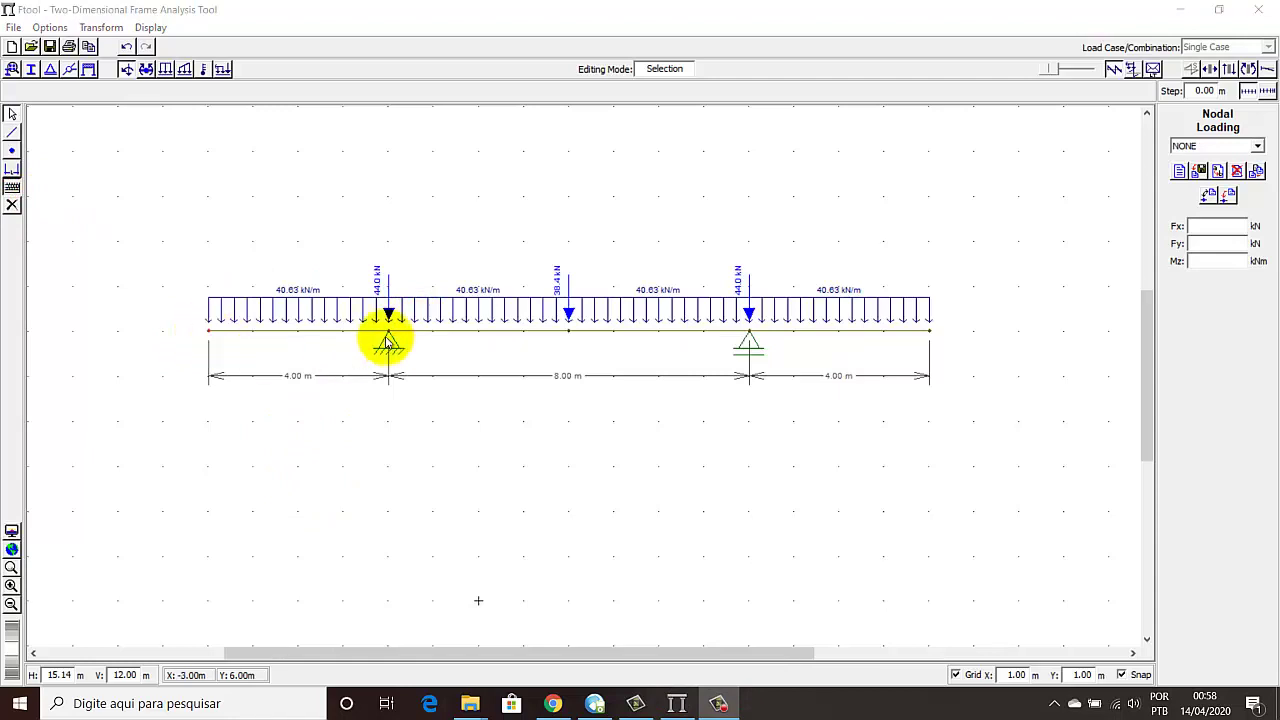
# Step: Insert nodes on the beam's left part at X = -3.33 m and X = -0.666 m, both with Y = 6 m
pyautogui.click(209, 332)
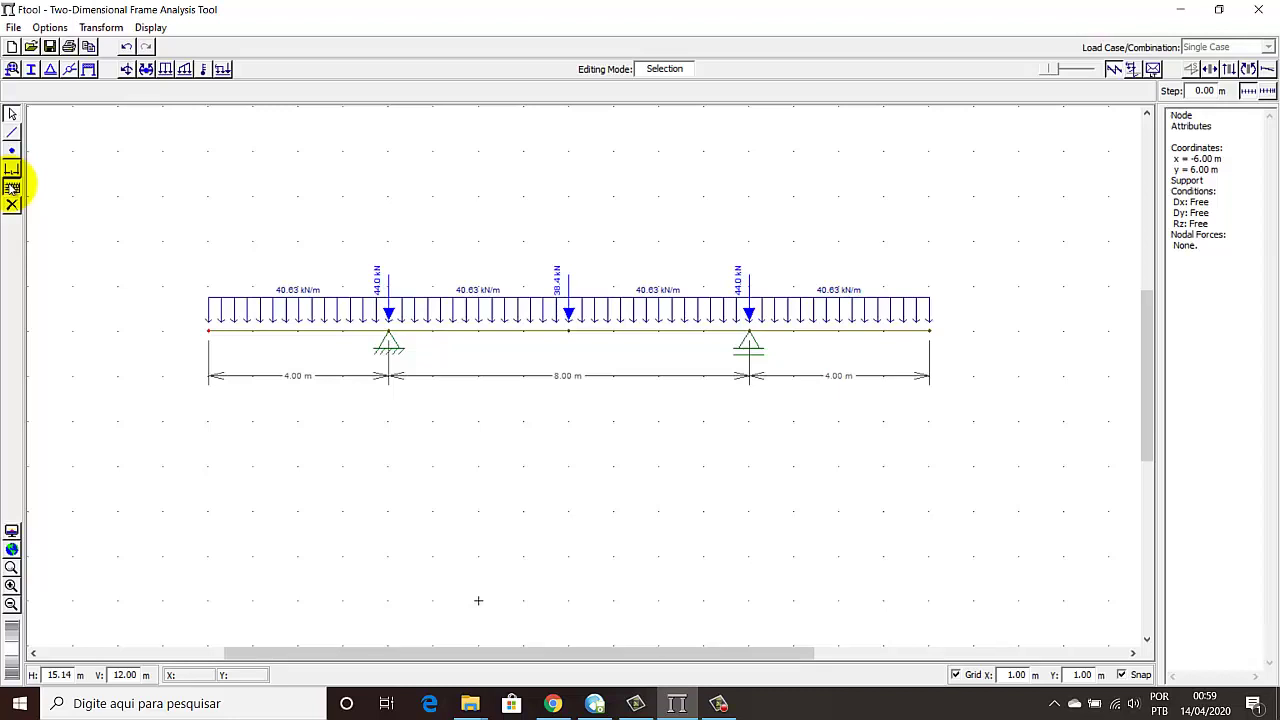
pyautogui.click(12, 150)
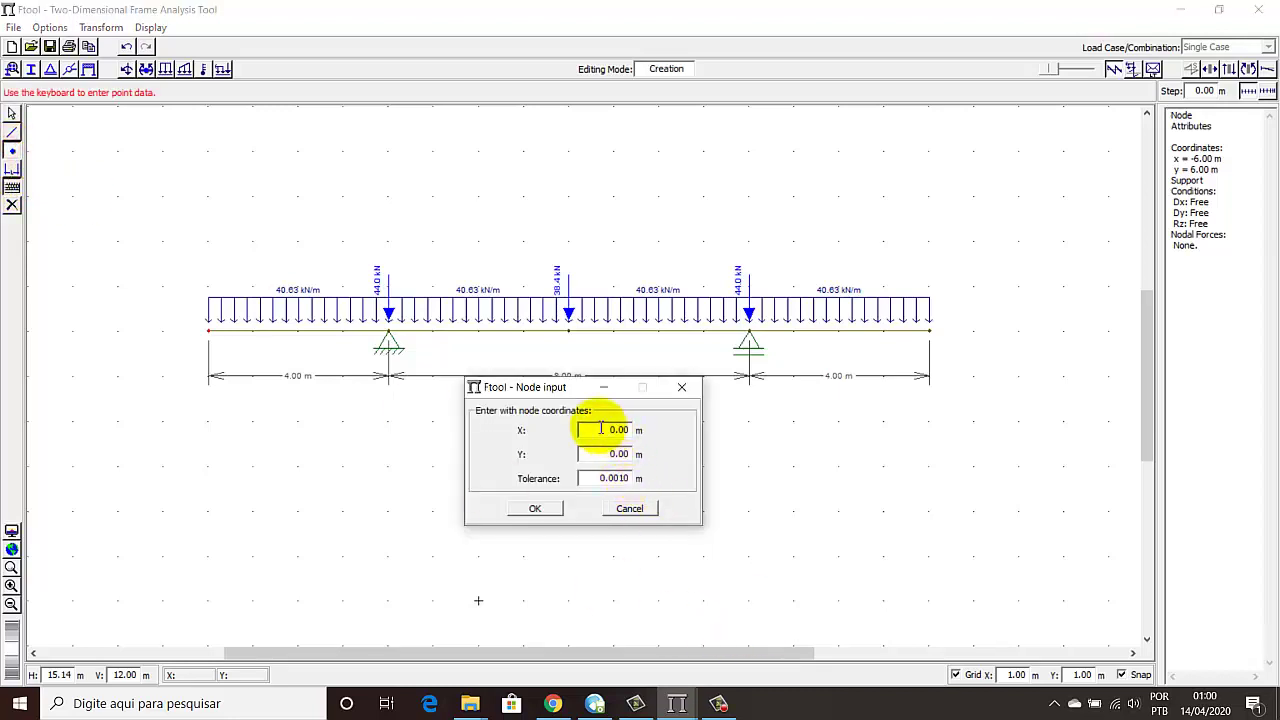
pyautogui.moveTo(601, 429); pyautogui.dragTo(692, 431)
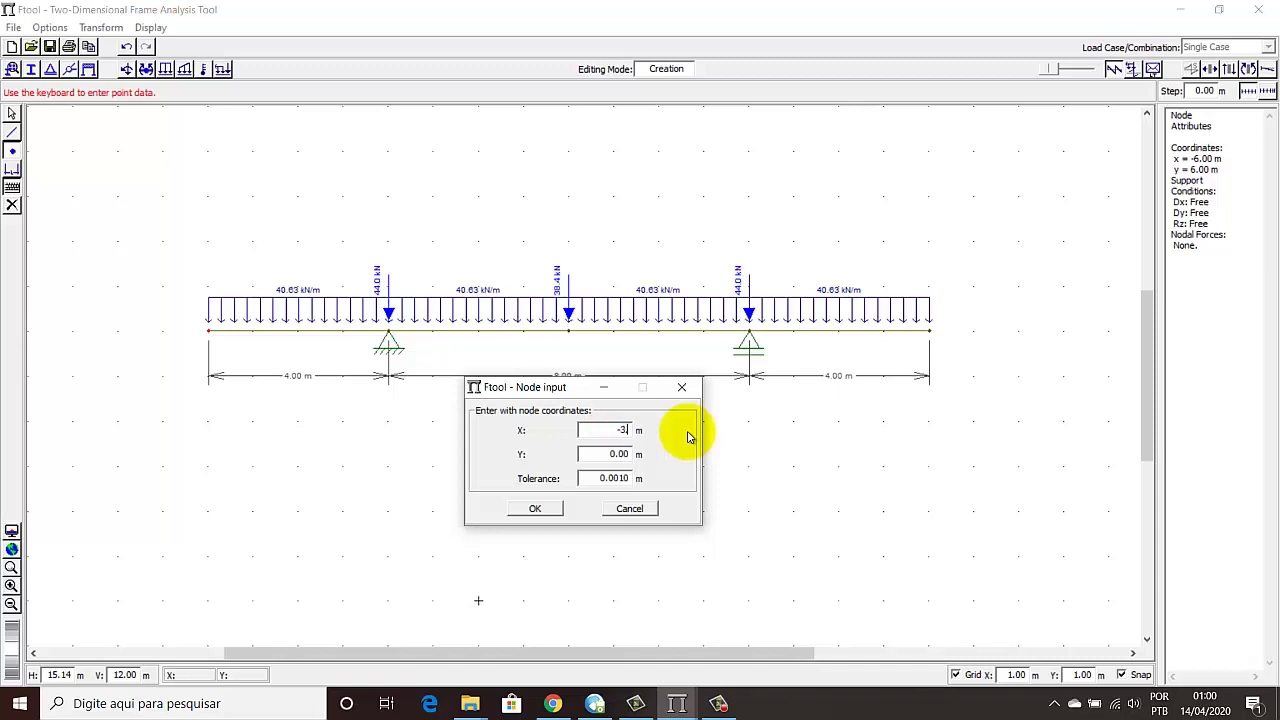
pyautogui.write('-3.33')
pyautogui.moveTo(600, 454); pyautogui.dragTo(710, 463)
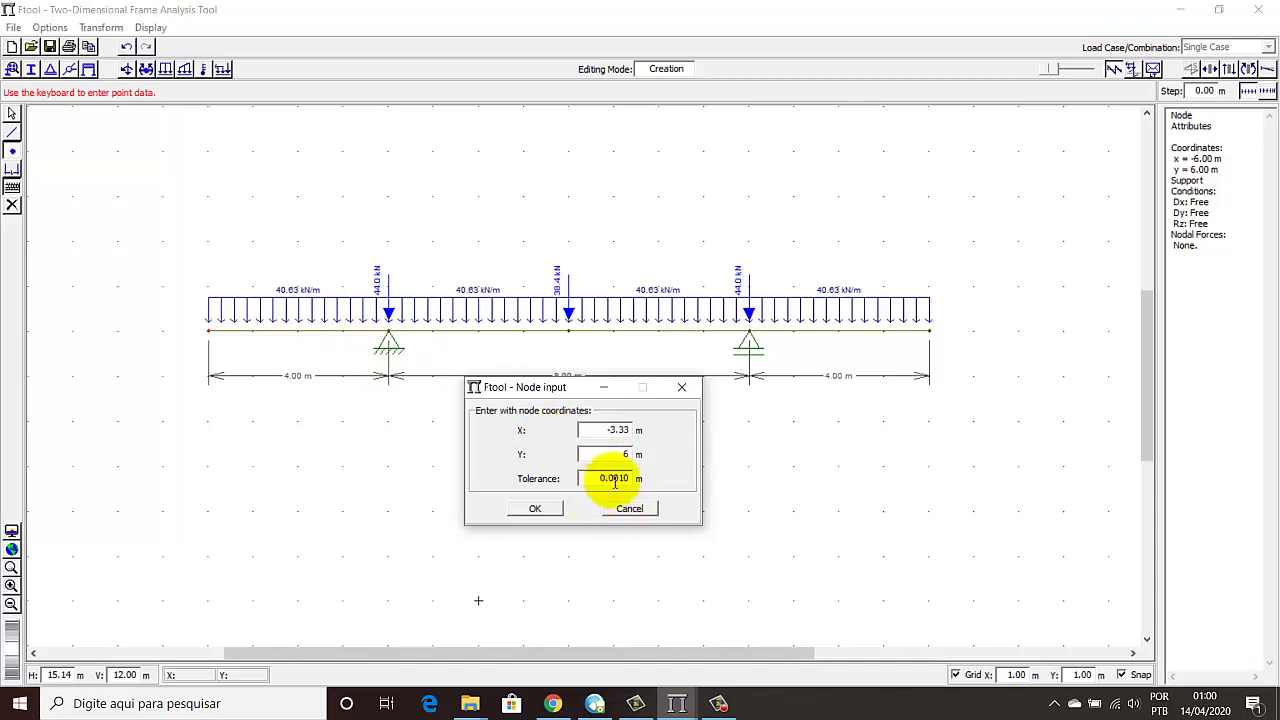
pyautogui.click(541, 509)
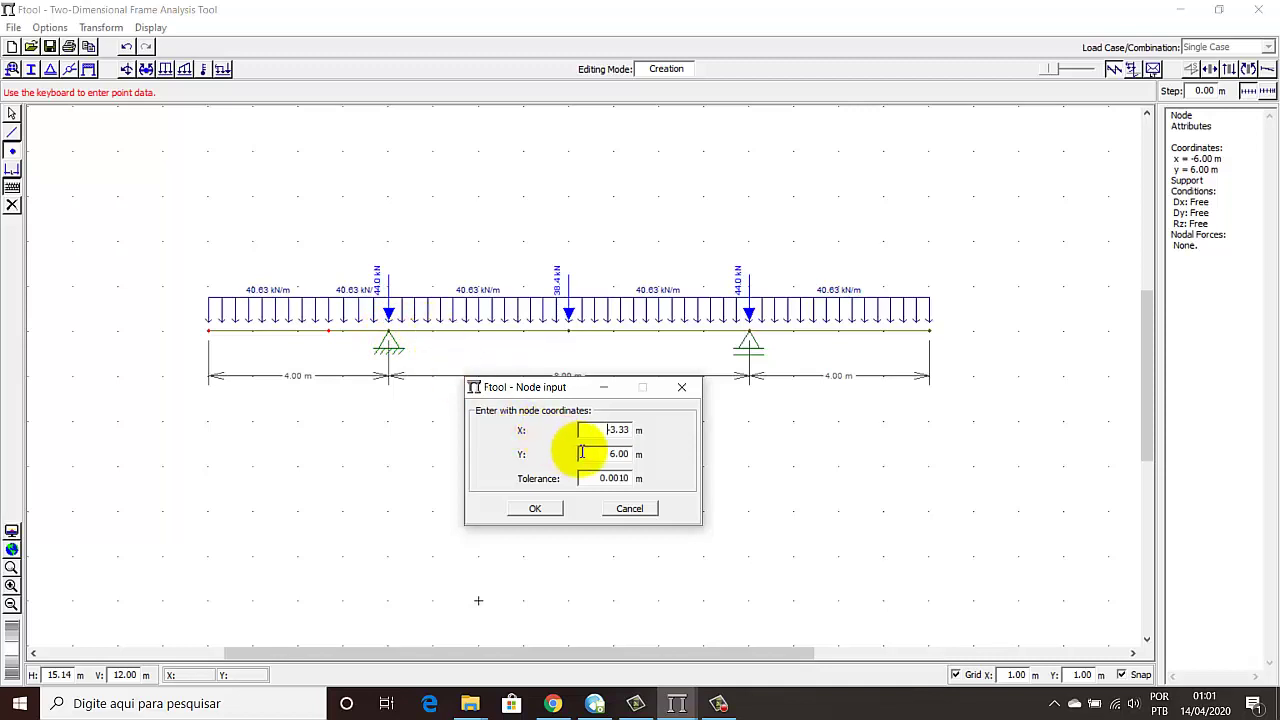
pyautogui.moveTo(607, 430); pyautogui.dragTo(694, 429)
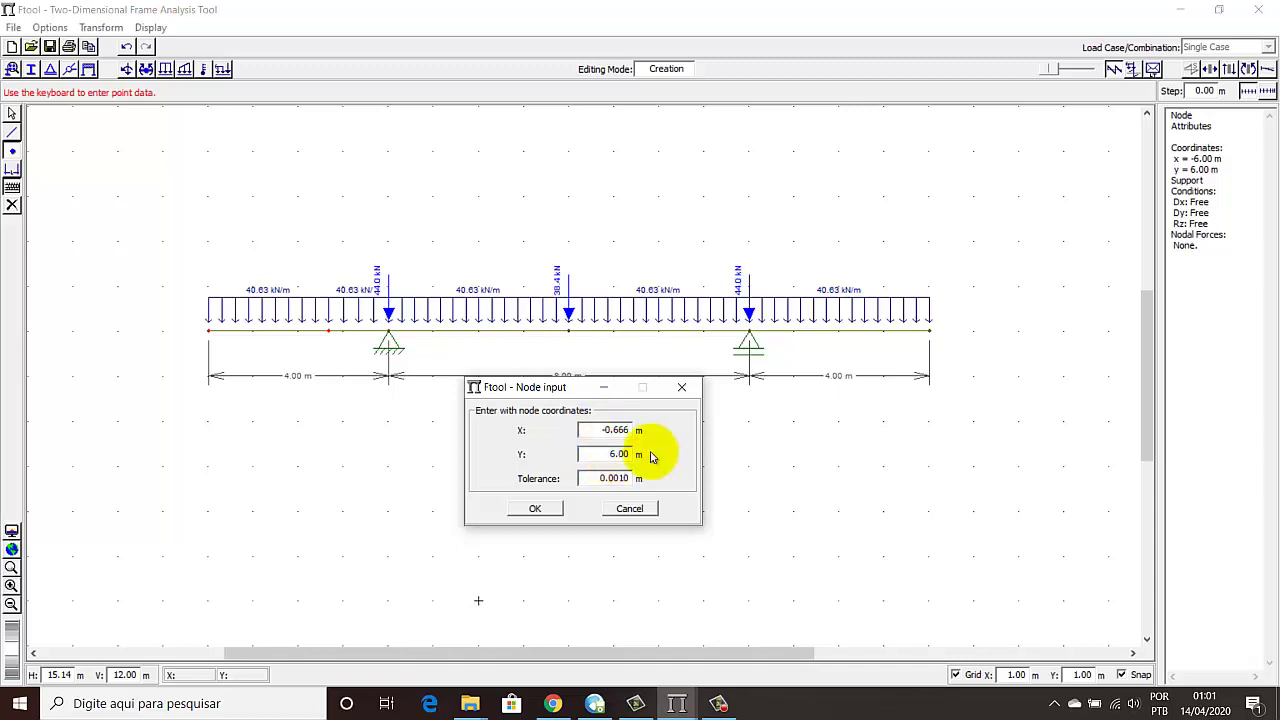
pyautogui.click(537, 508)
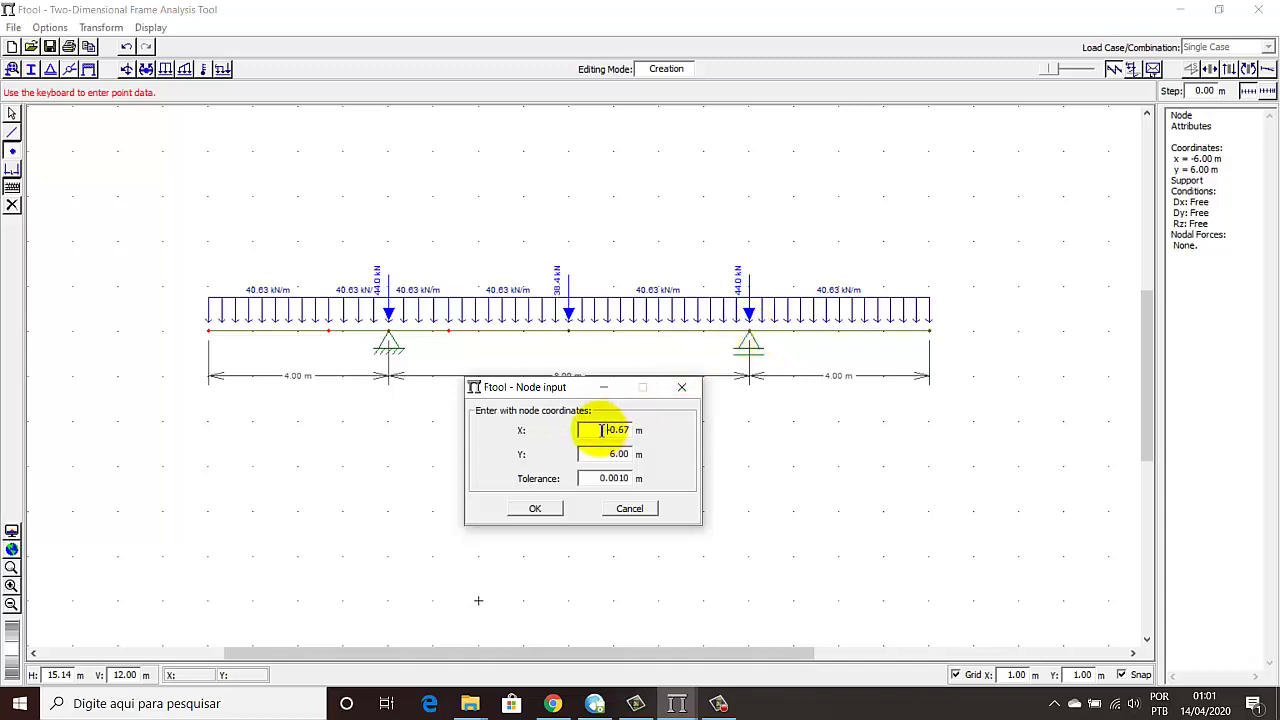
# Step: Insert nodes on the beam's right part at X = 4.666 m and X = 7.33 m, both with Y = 6 m
pyautogui.moveTo(598, 430); pyautogui.dragTo(634, 432)
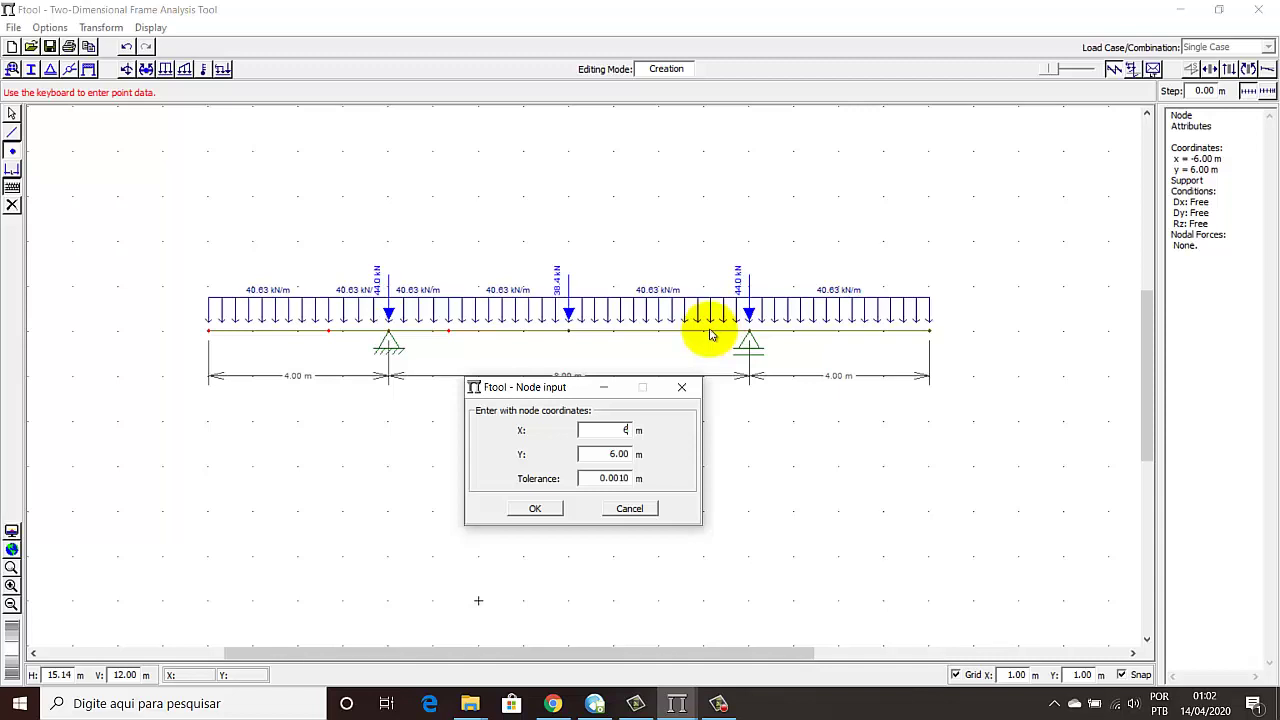
pyautogui.doubleClick(622, 430)
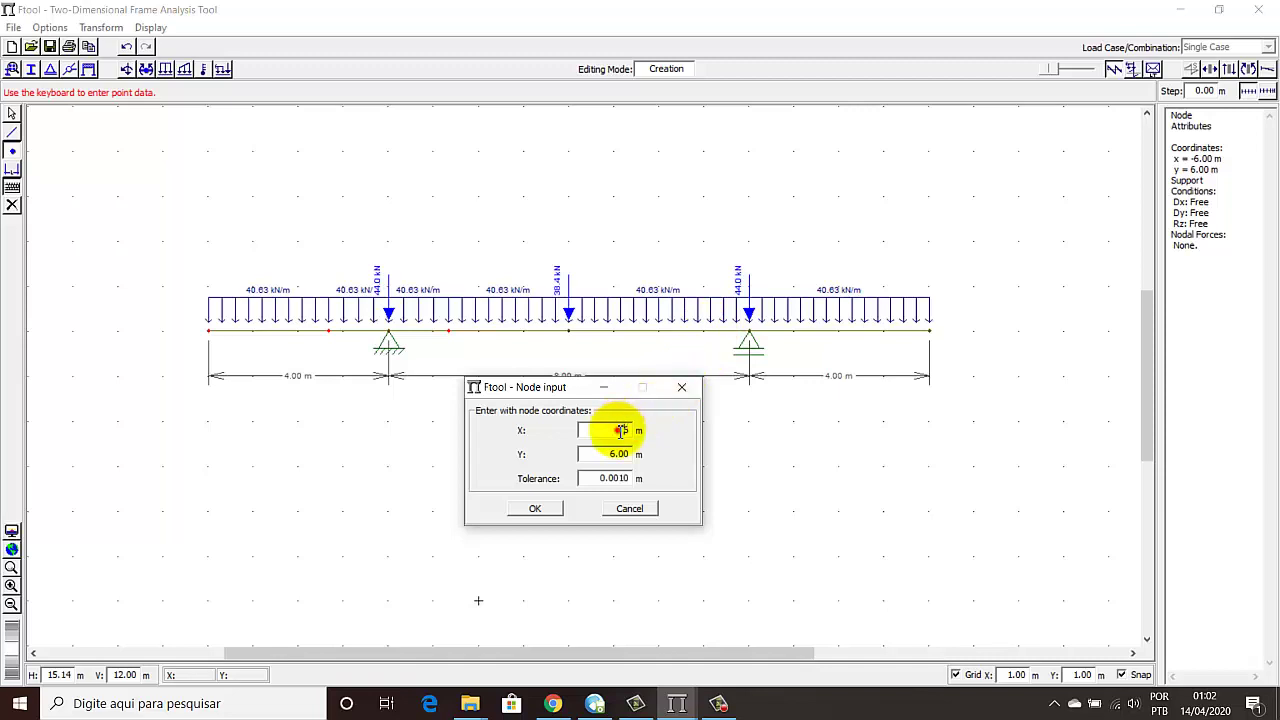
pyautogui.write('4')
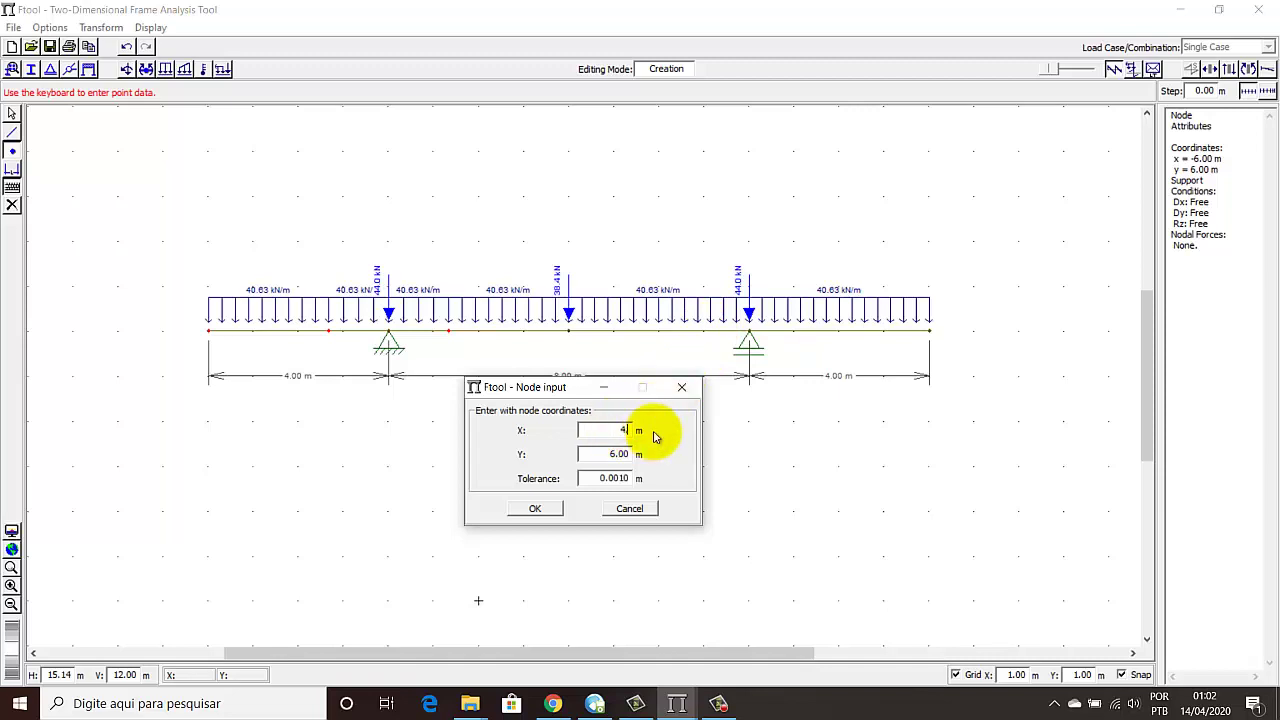
pyautogui.write(',666')
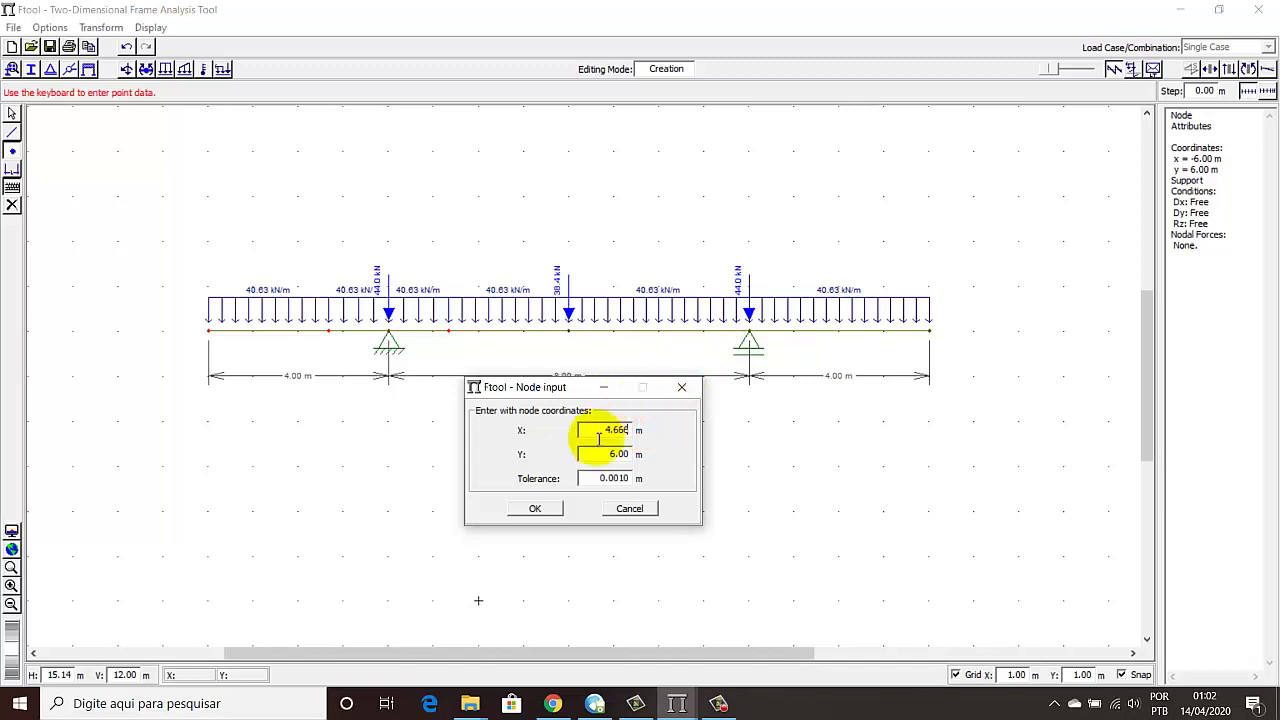
pyautogui.click(550, 508)
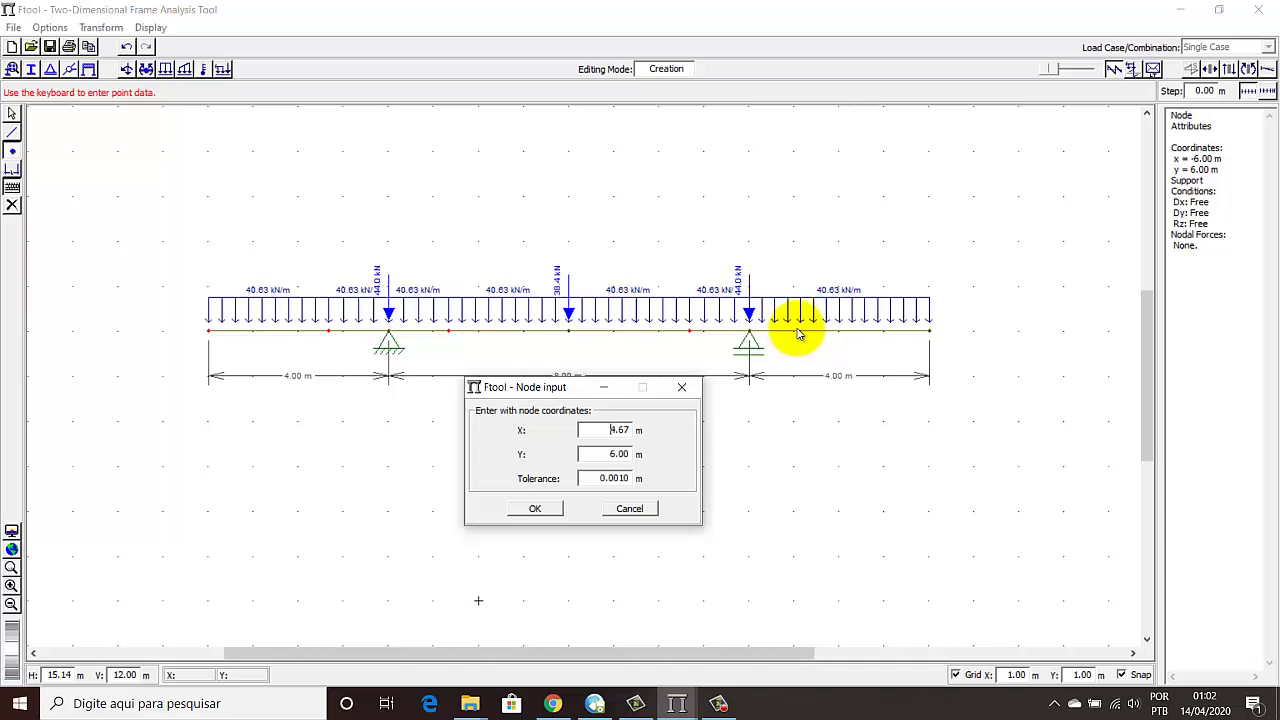
pyautogui.moveTo(605, 431); pyautogui.dragTo(667, 438)
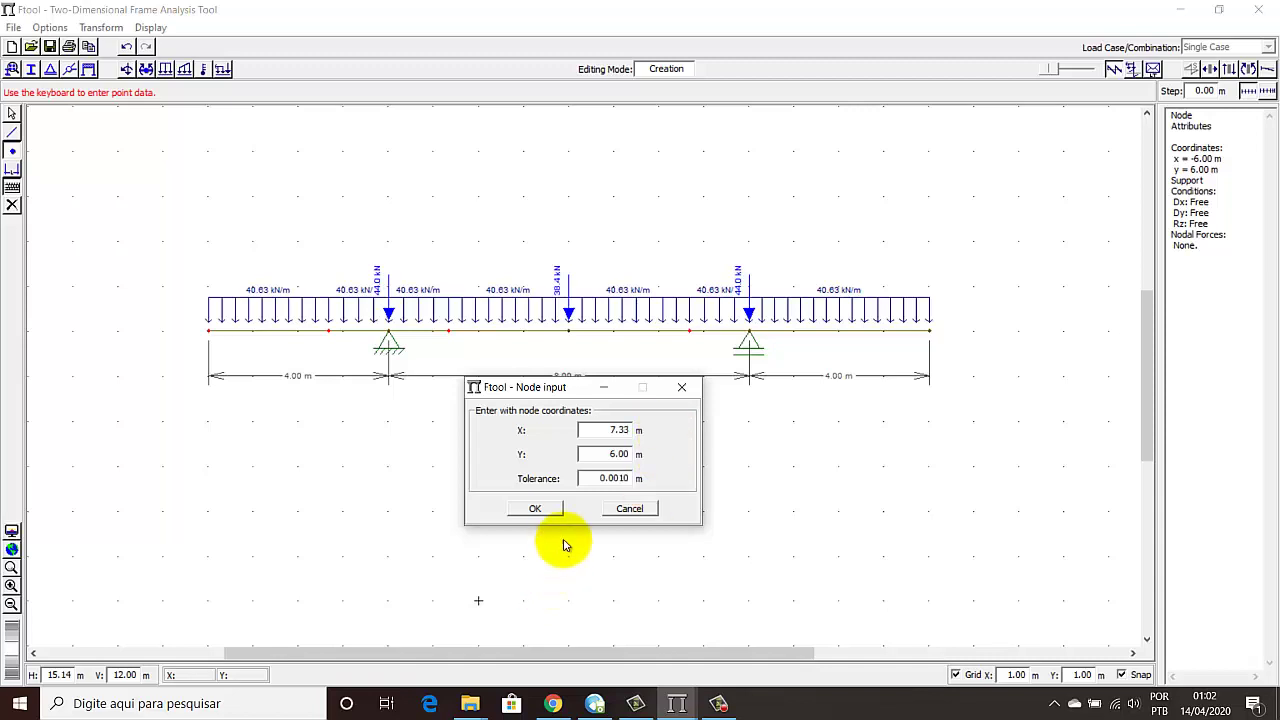
pyautogui.click(538, 509)
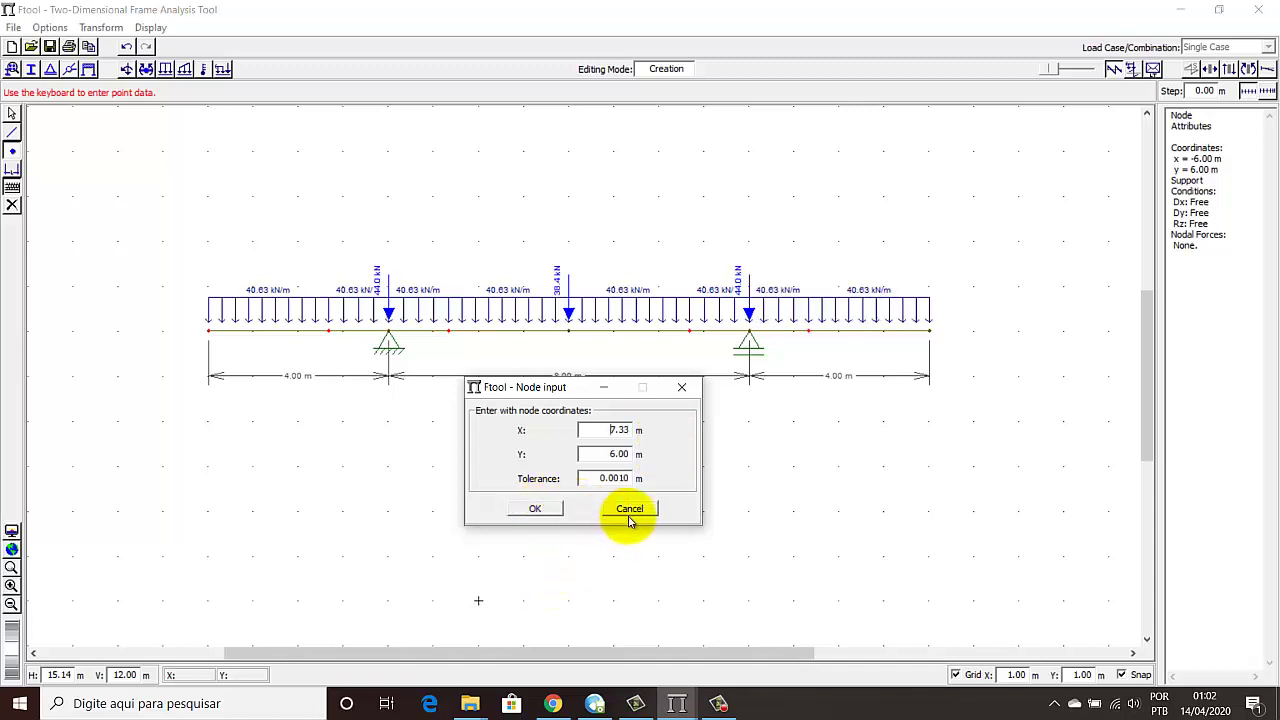
pyautogui.click(681, 387)
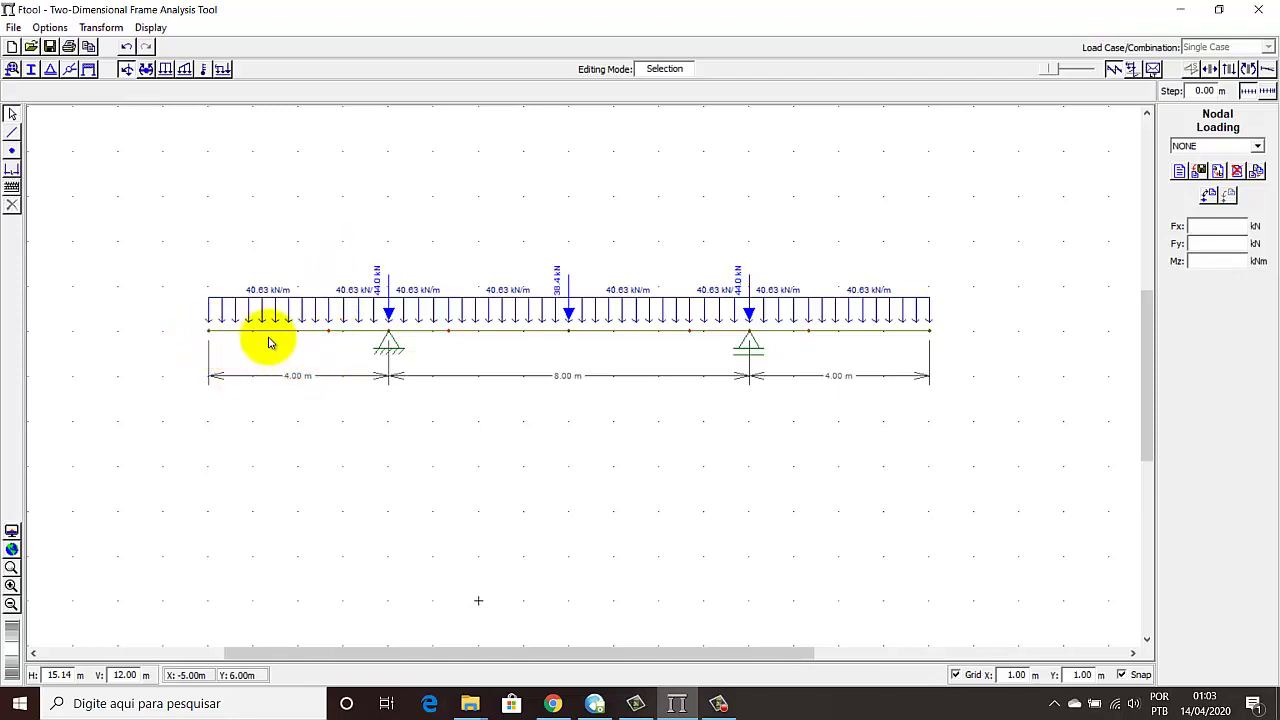
pyautogui.click(329, 331)
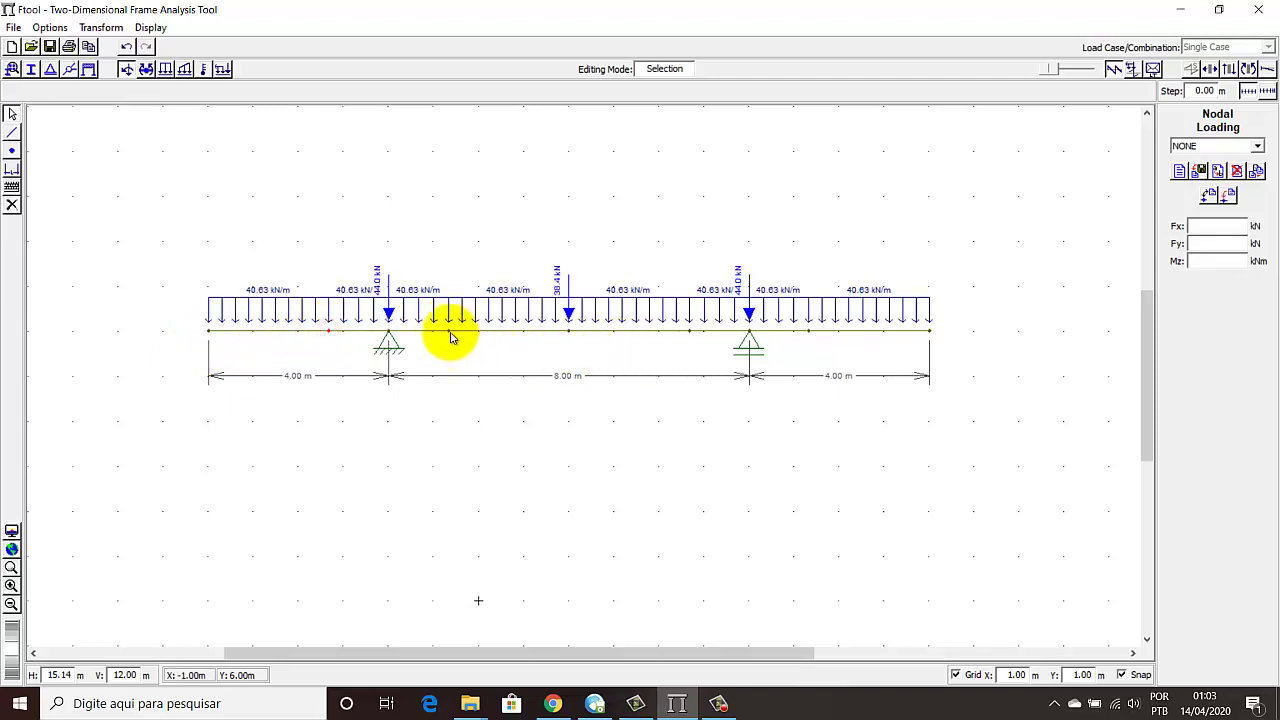
pyautogui.click(449, 332)
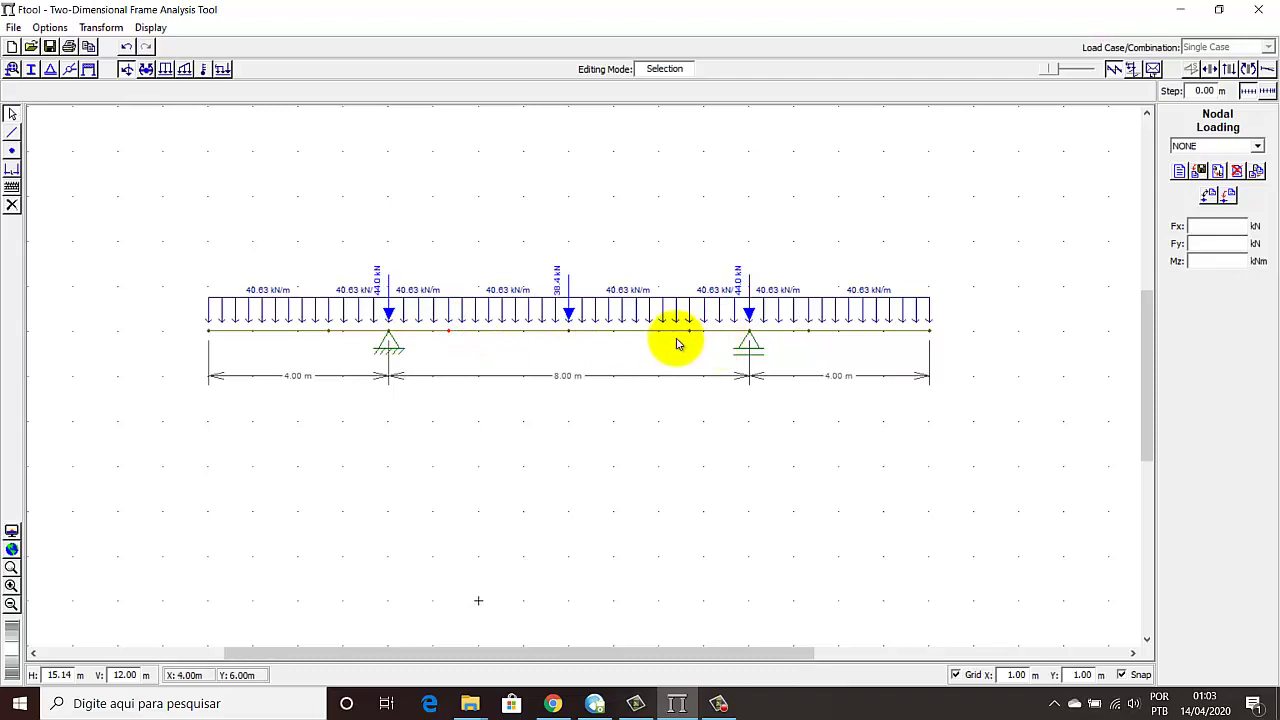
pyautogui.click(689, 332)
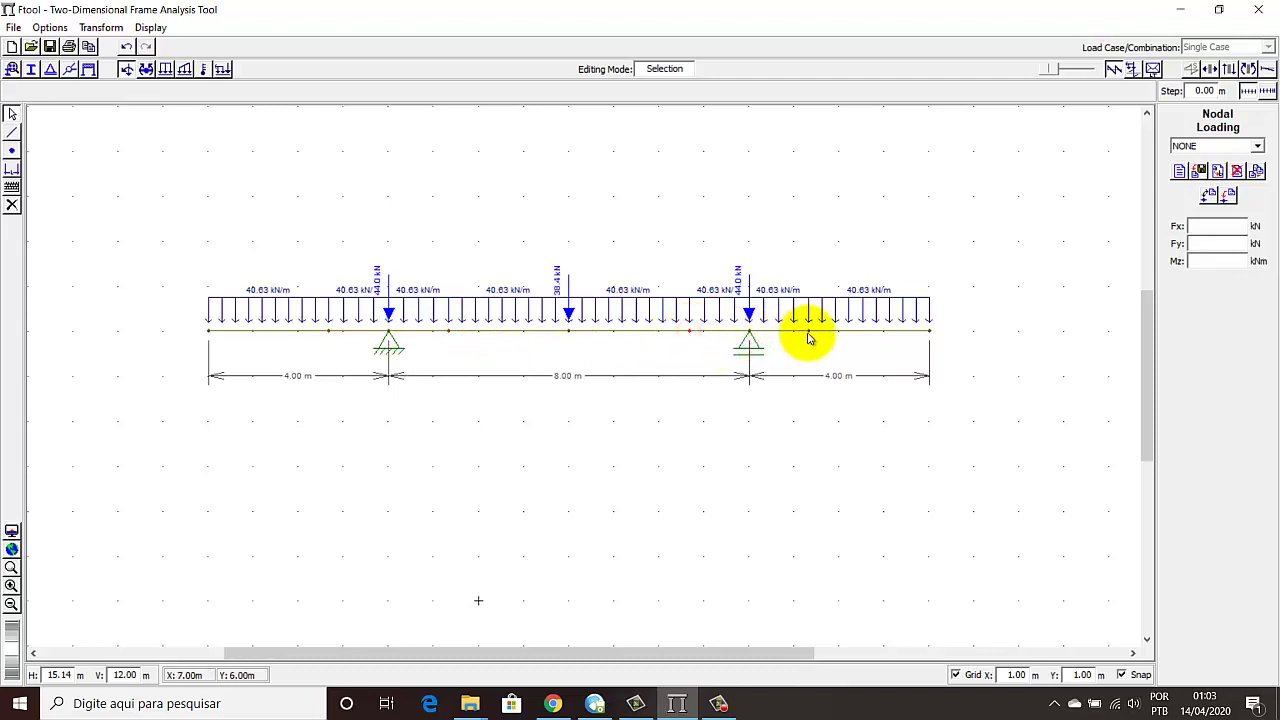
pyautogui.click(810, 334)
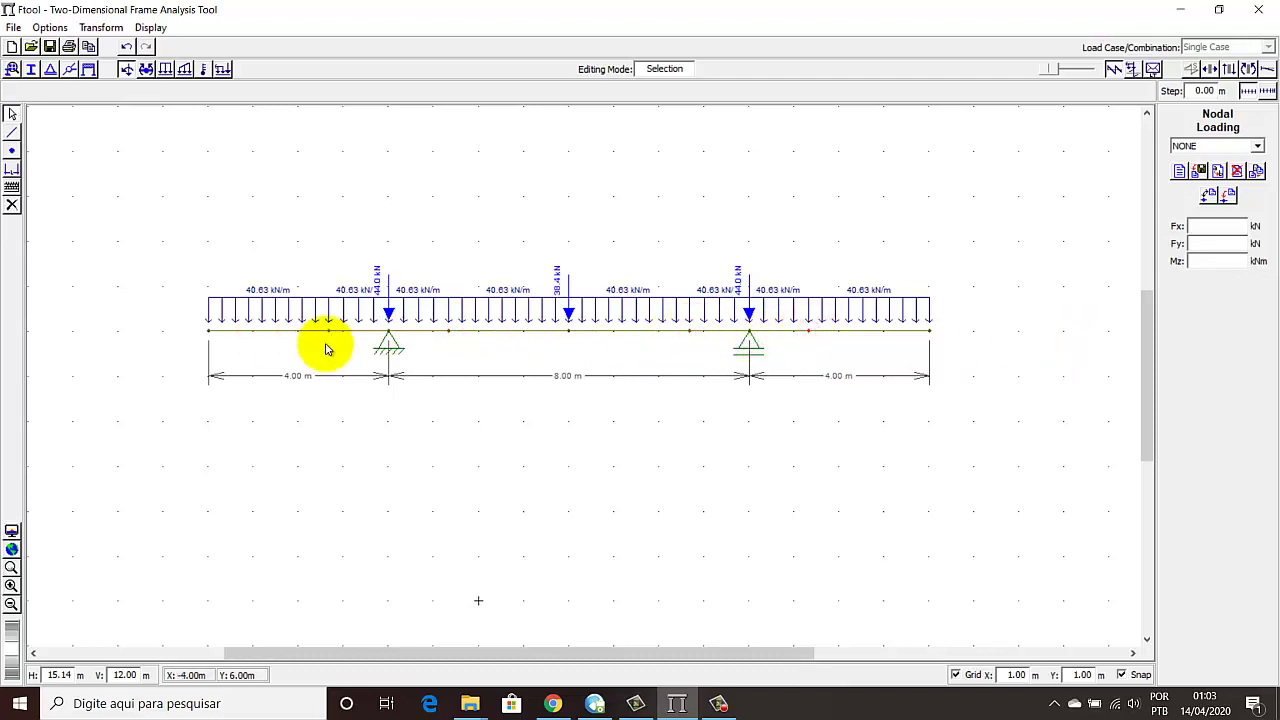
# Step: Create a nodal load labelled Misula with Fy set to -16 kN and apply it to the node in the left overhang
pyautogui.click(331, 334)
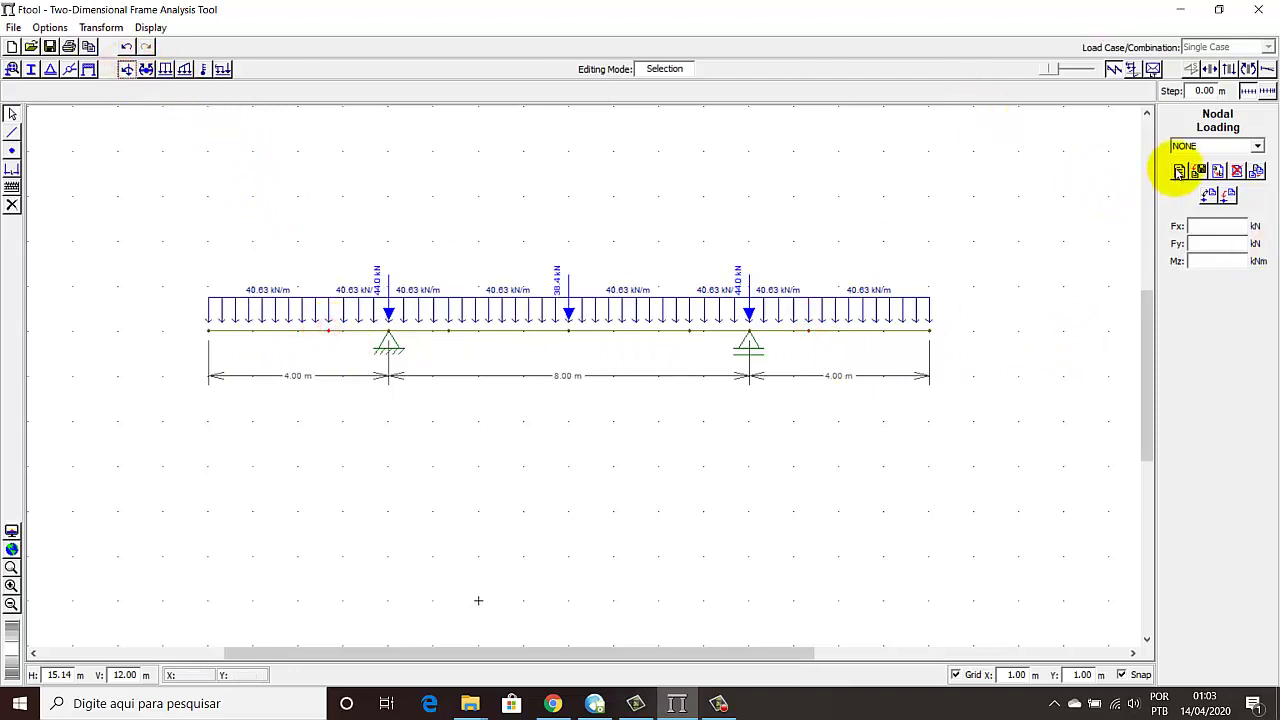
pyautogui.click(1178, 171)
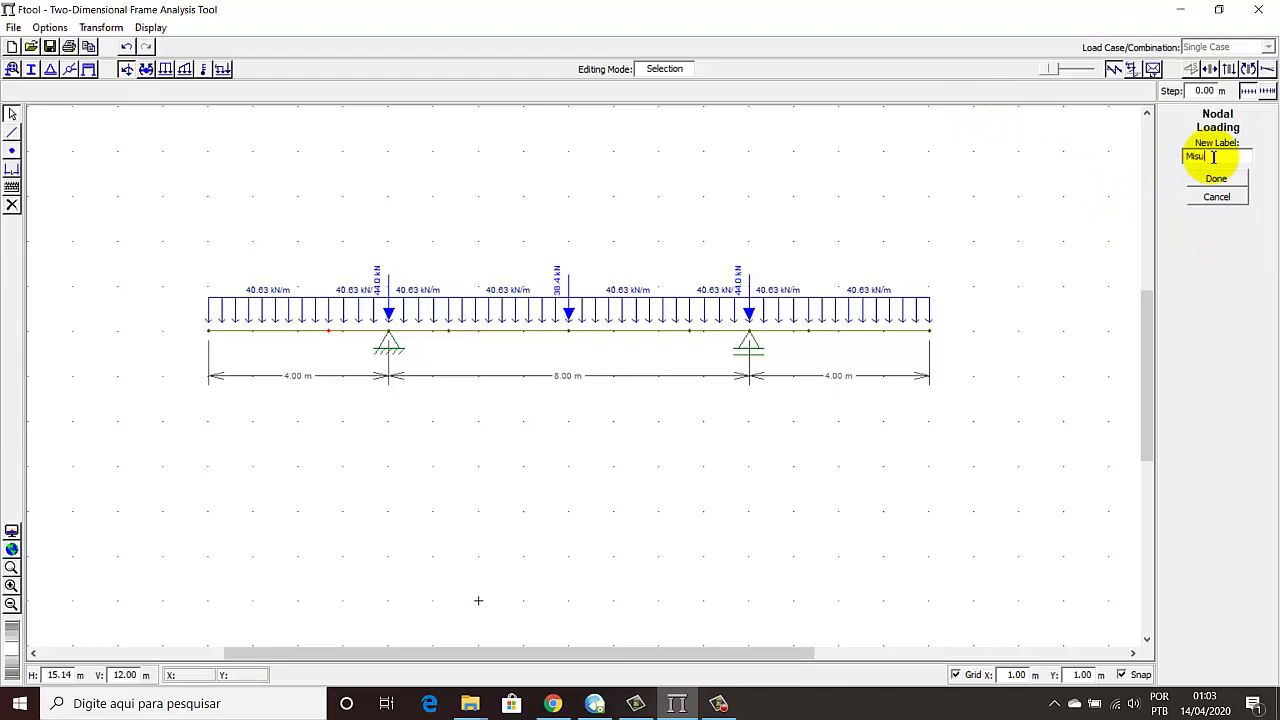
pyautogui.click(1216, 178)
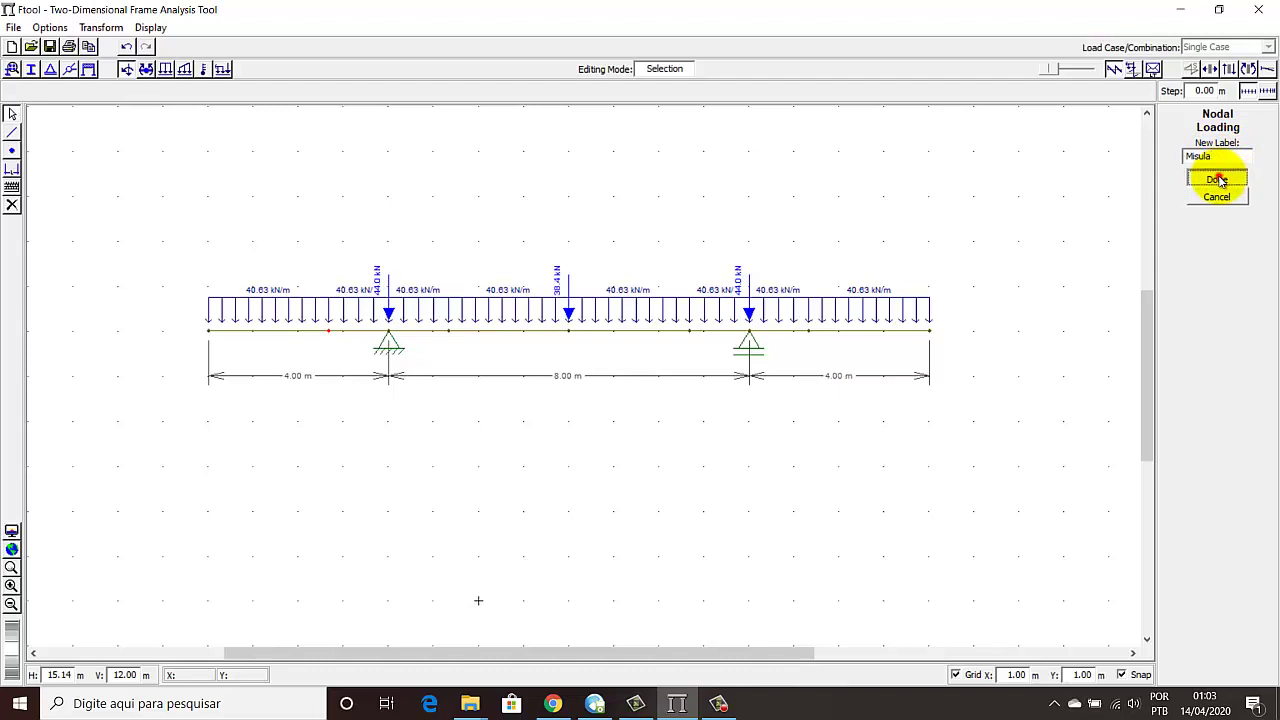
pyautogui.doubleClick(1211, 243)
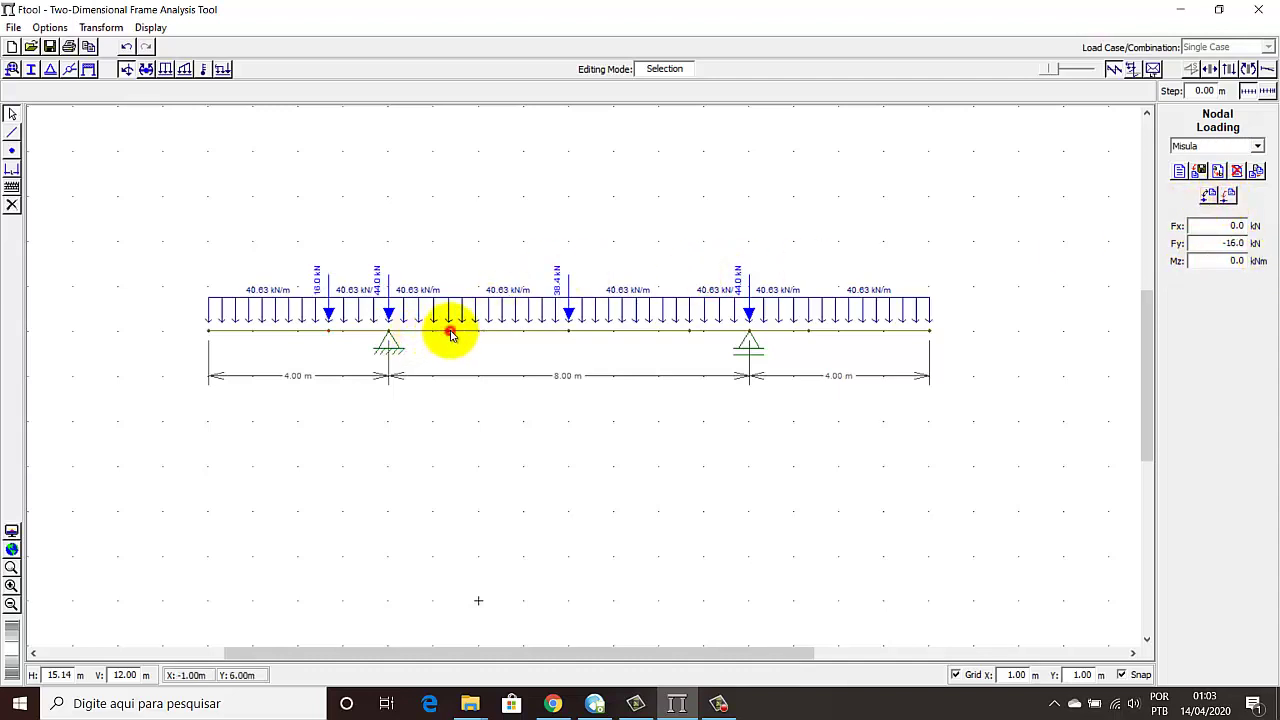
# Step: Apply the Misula nodal load to the intermediate nodes on either side of midspan and the one in the right overhang
pyautogui.click(1228, 195)
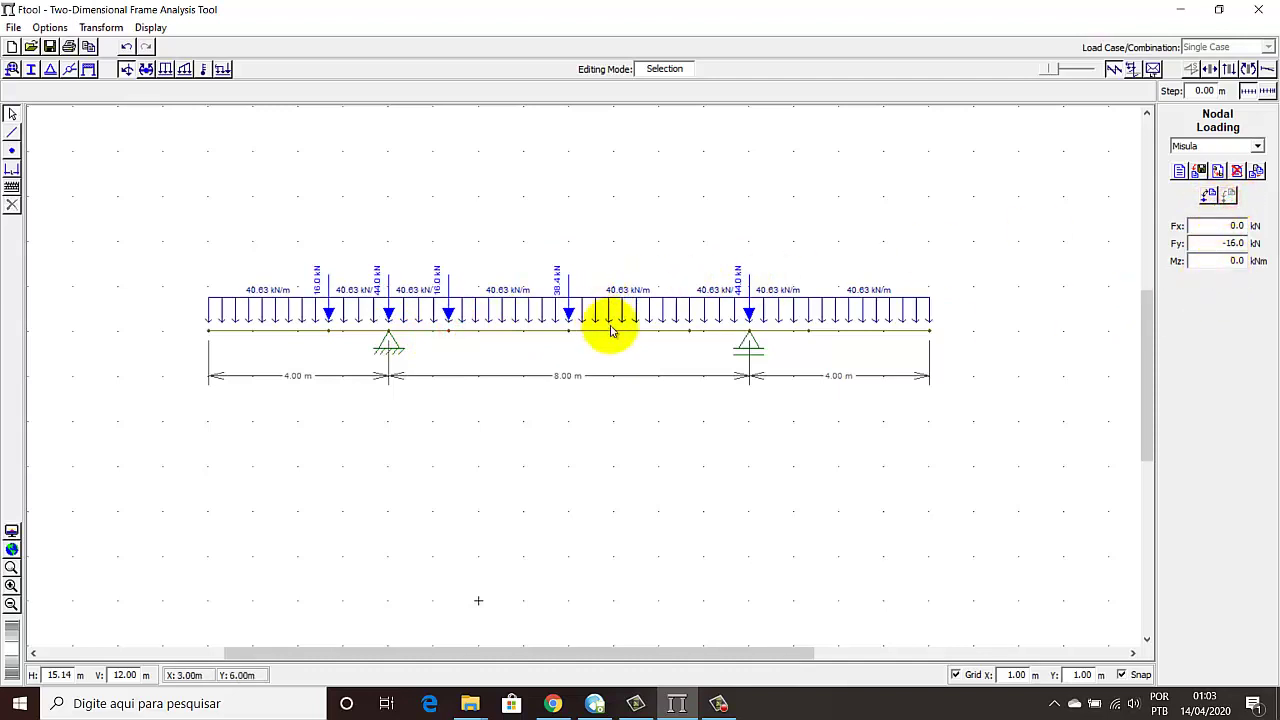
pyautogui.click(693, 332)
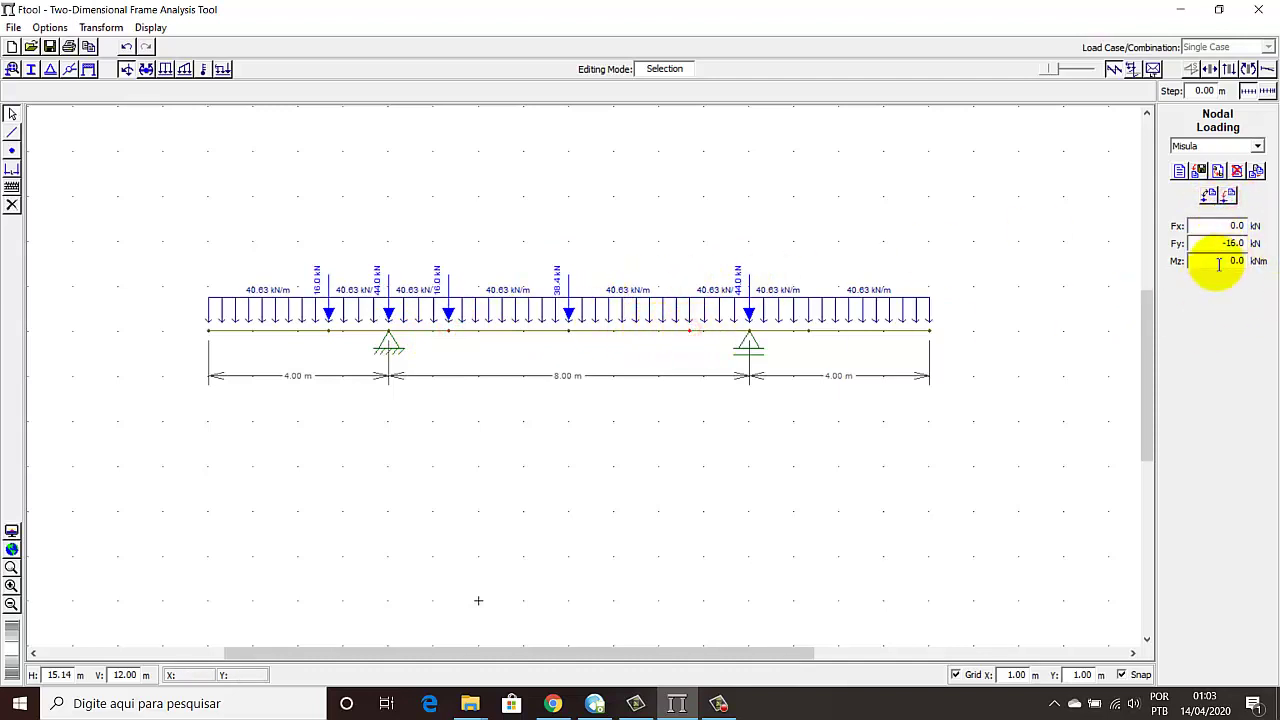
pyautogui.click(1228, 195)
pyautogui.click(808, 331)
pyautogui.click(1220, 198)
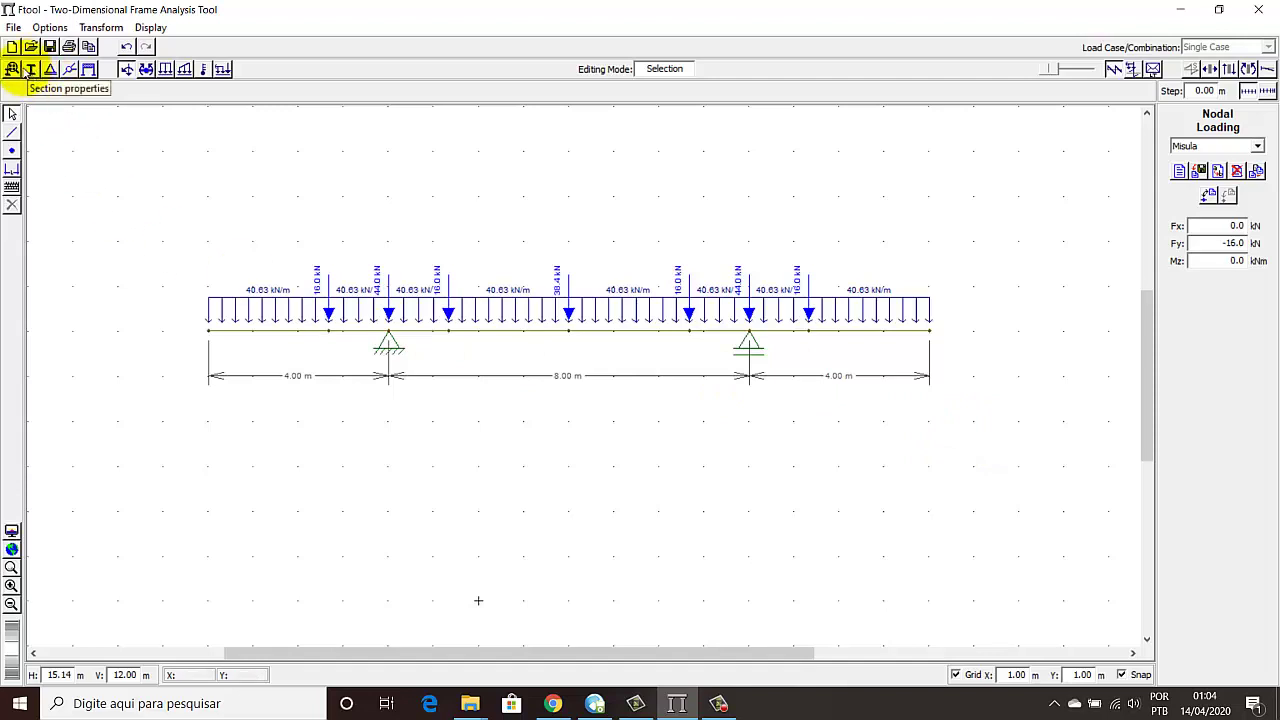
# Step: Create a new section property labelled Longarina1 with the Rectangle section type
pyautogui.click(13, 70)
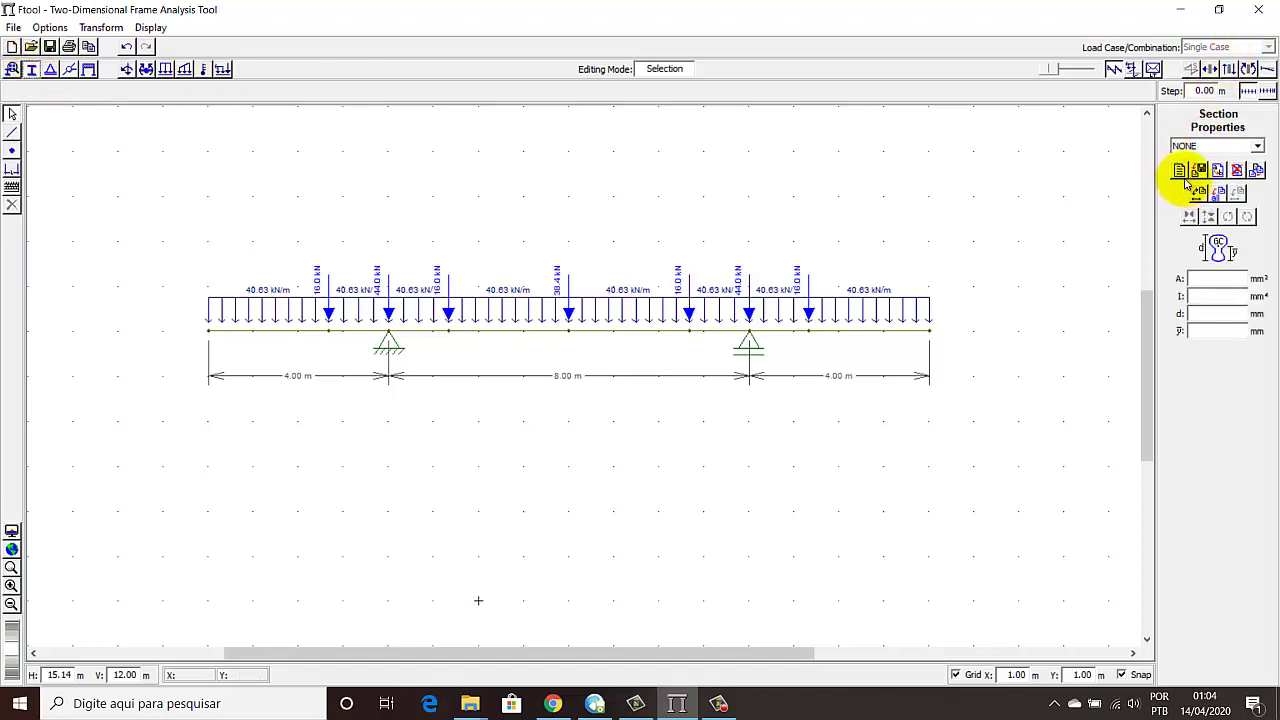
pyautogui.click(1181, 171)
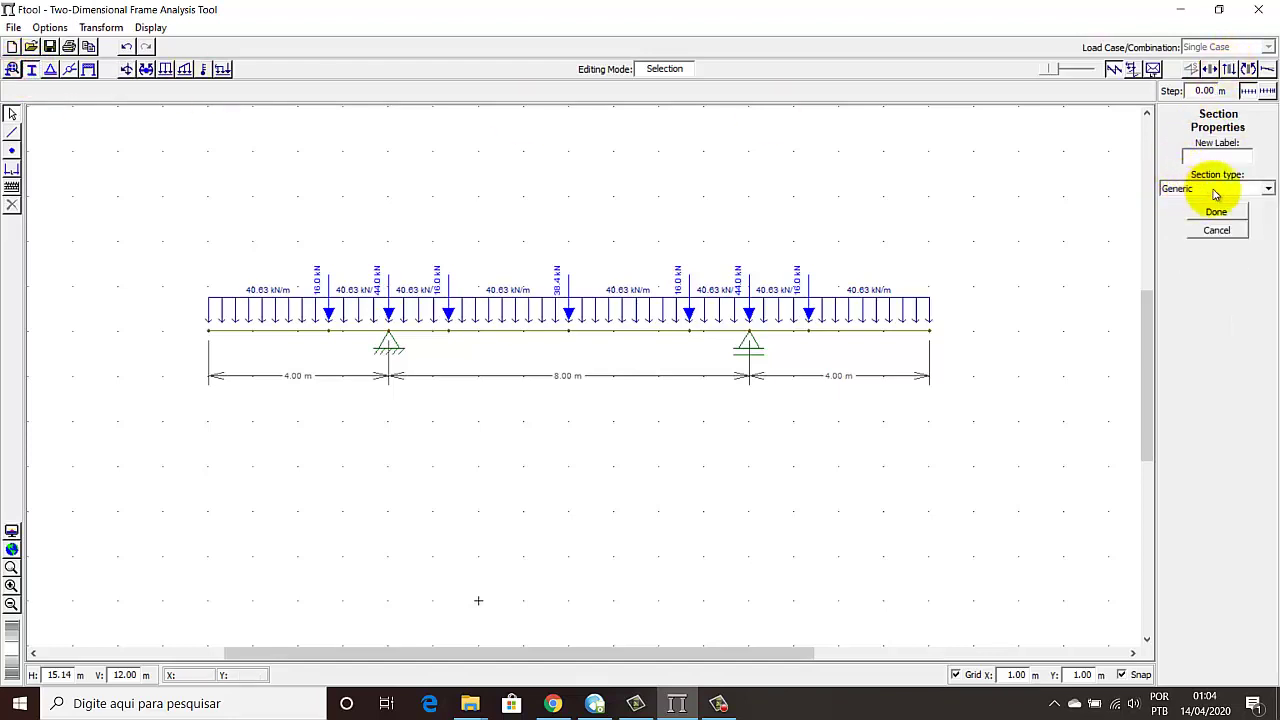
pyautogui.click(1224, 156)
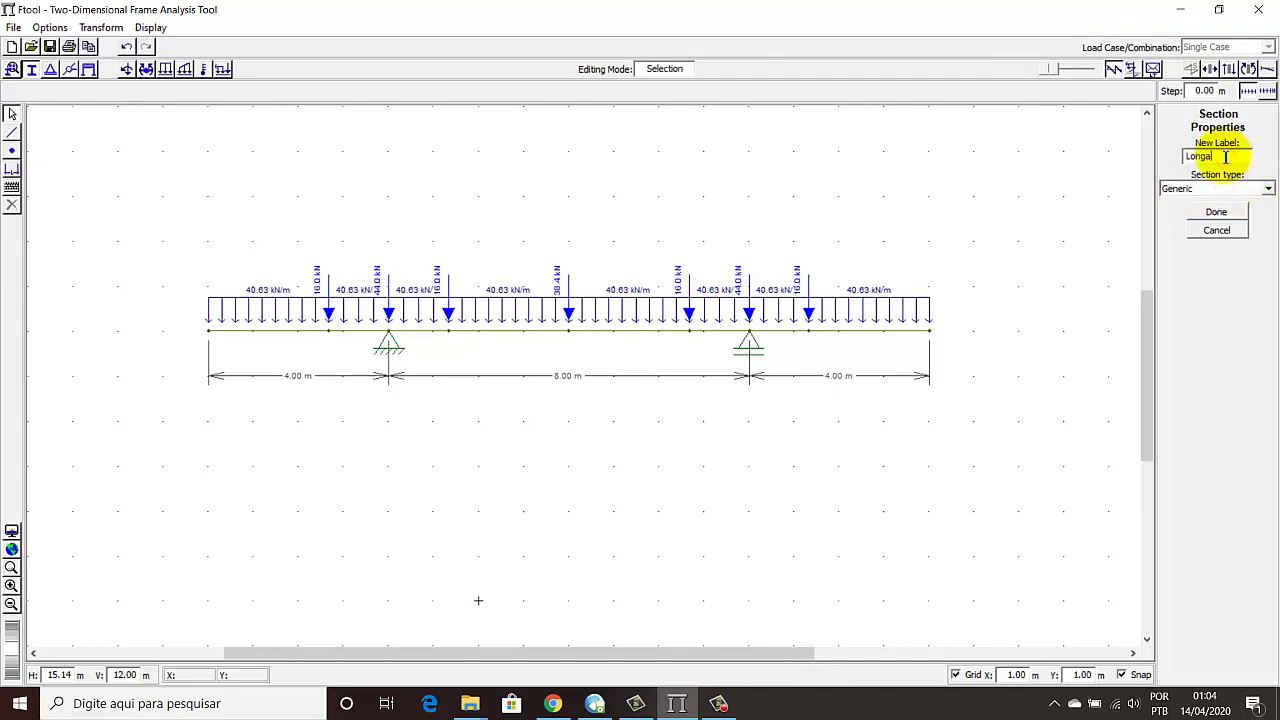
pyautogui.write('Longarina 1')
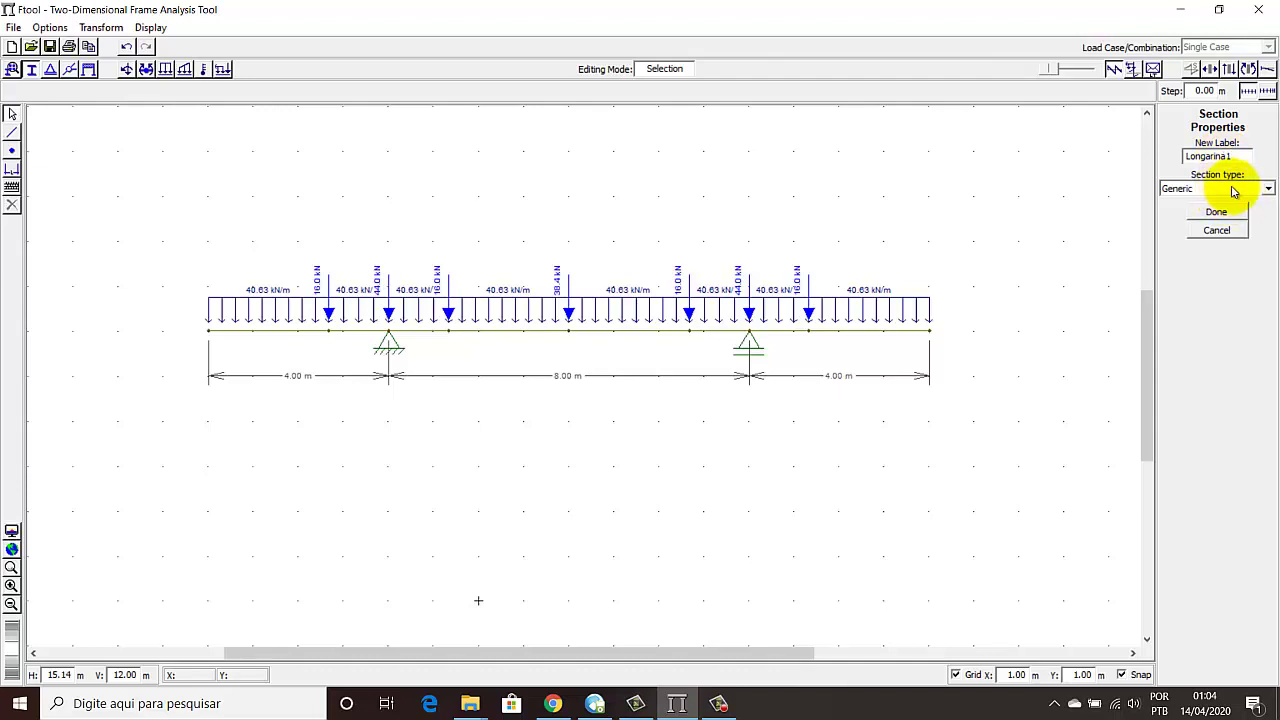
pyautogui.click(1233, 190)
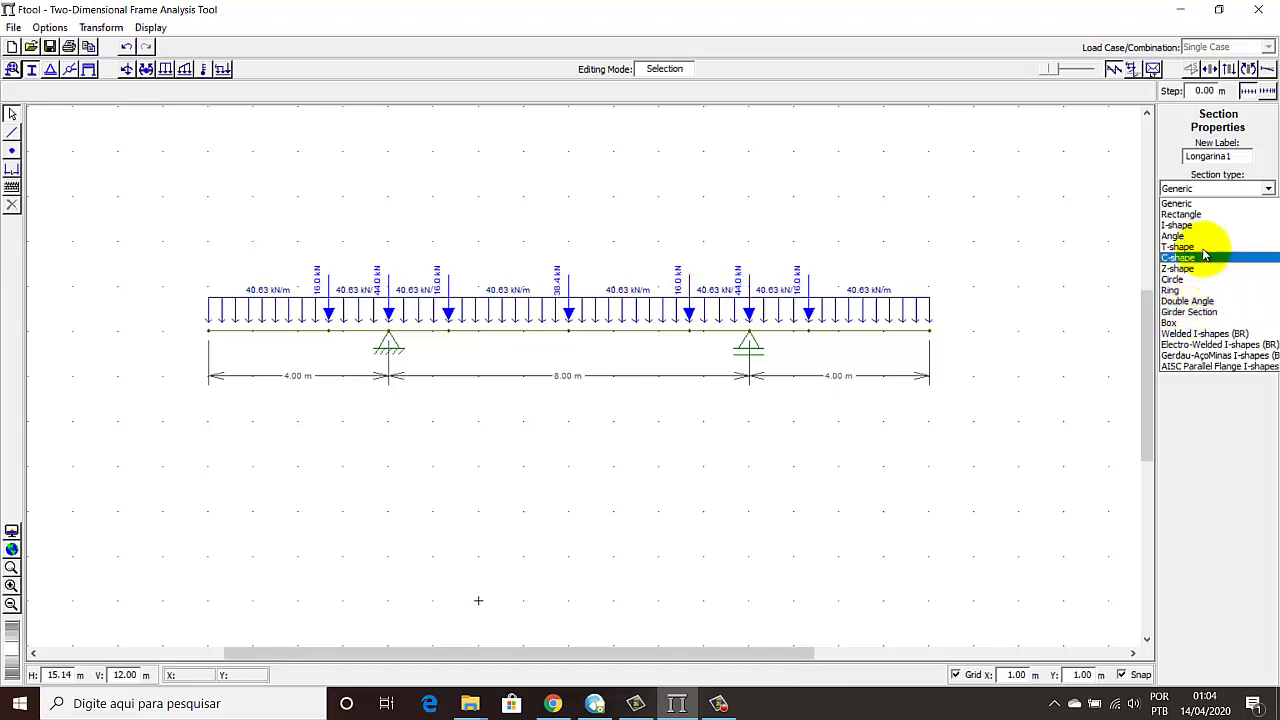
pyautogui.click(1200, 216)
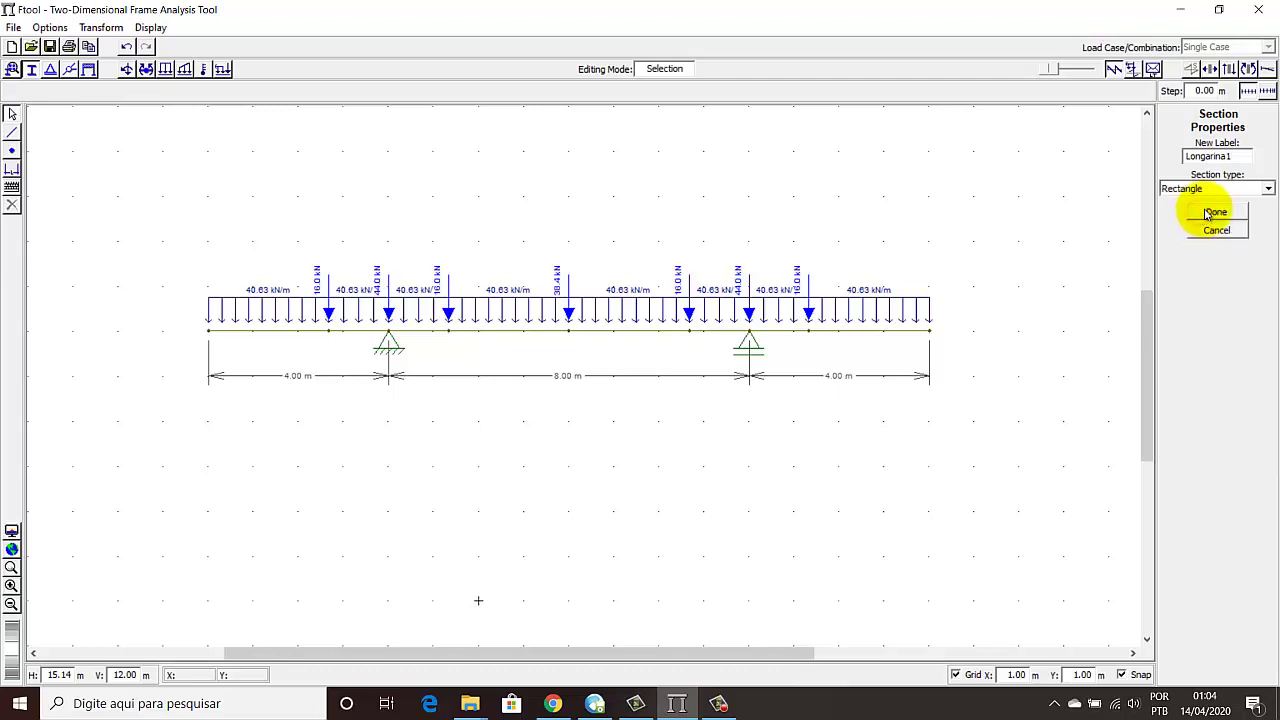
pyautogui.click(1214, 210)
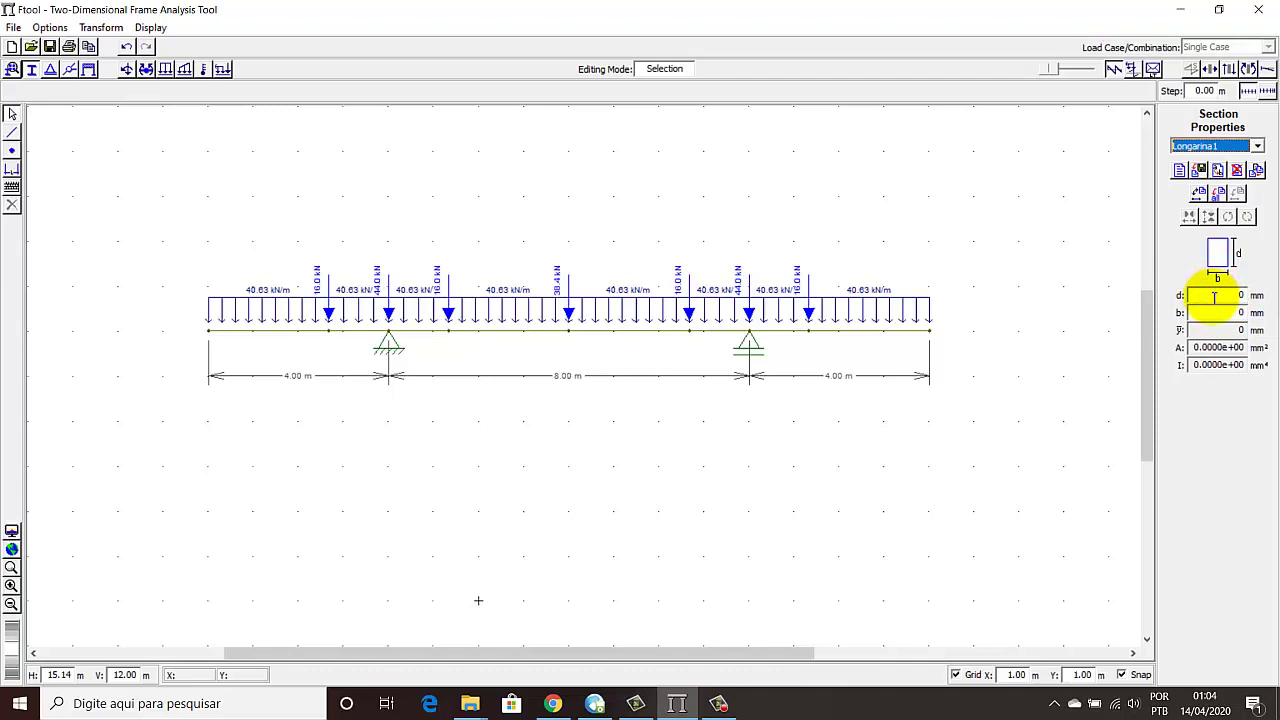
# Step: Set the Longarina1 section to d = 1600 mm and b = 400 mm and apply it to all beam members
pyautogui.click(1214, 297)
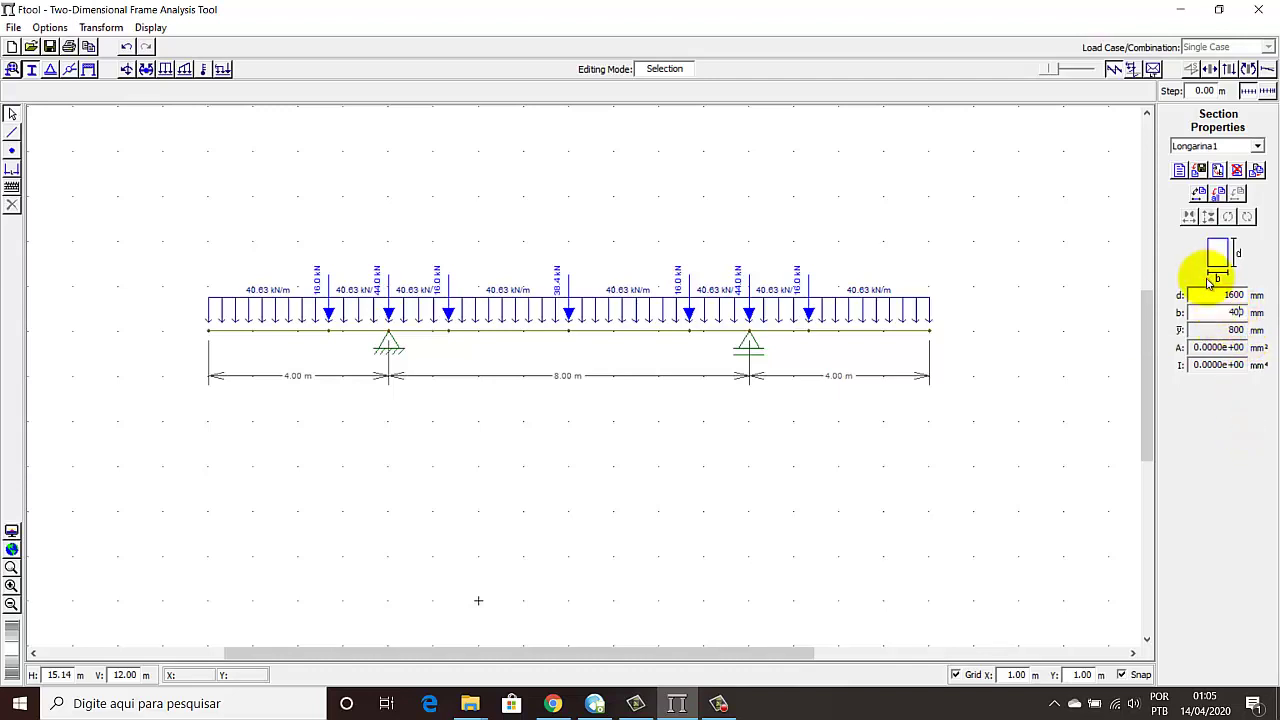
pyautogui.moveTo(118, 222); pyautogui.dragTo(1023, 451)
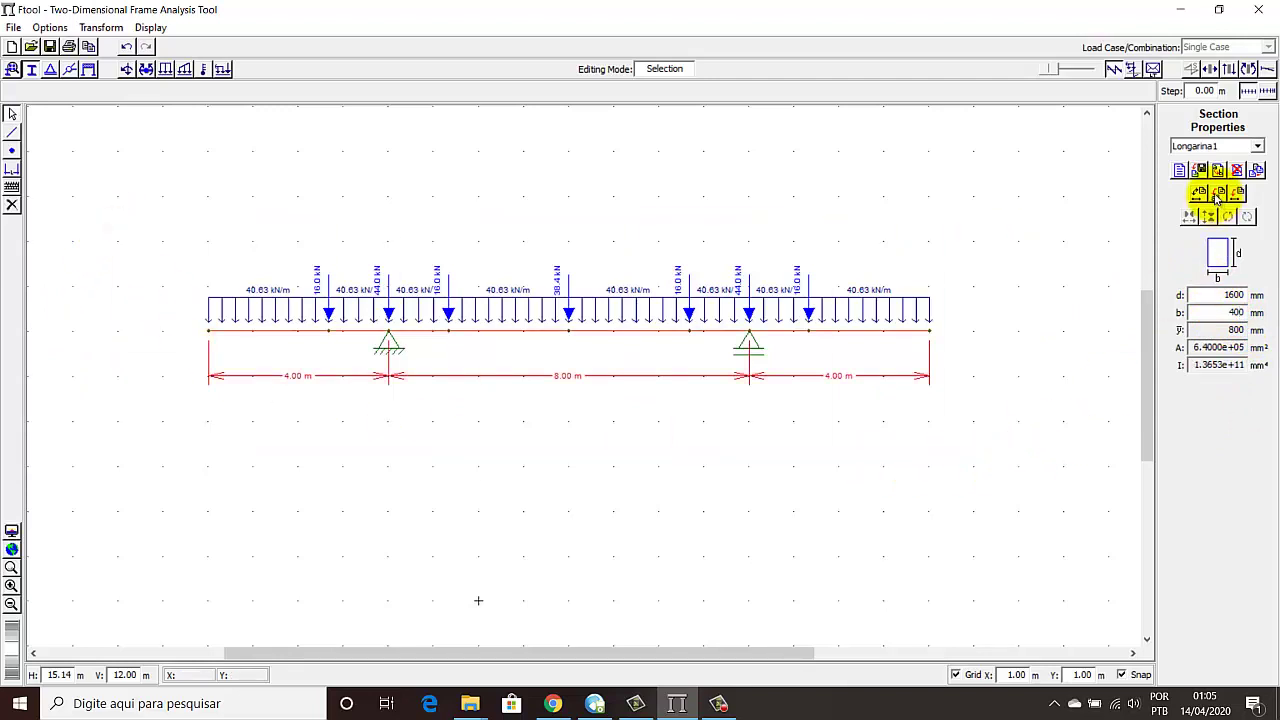
pyautogui.click(1217, 196)
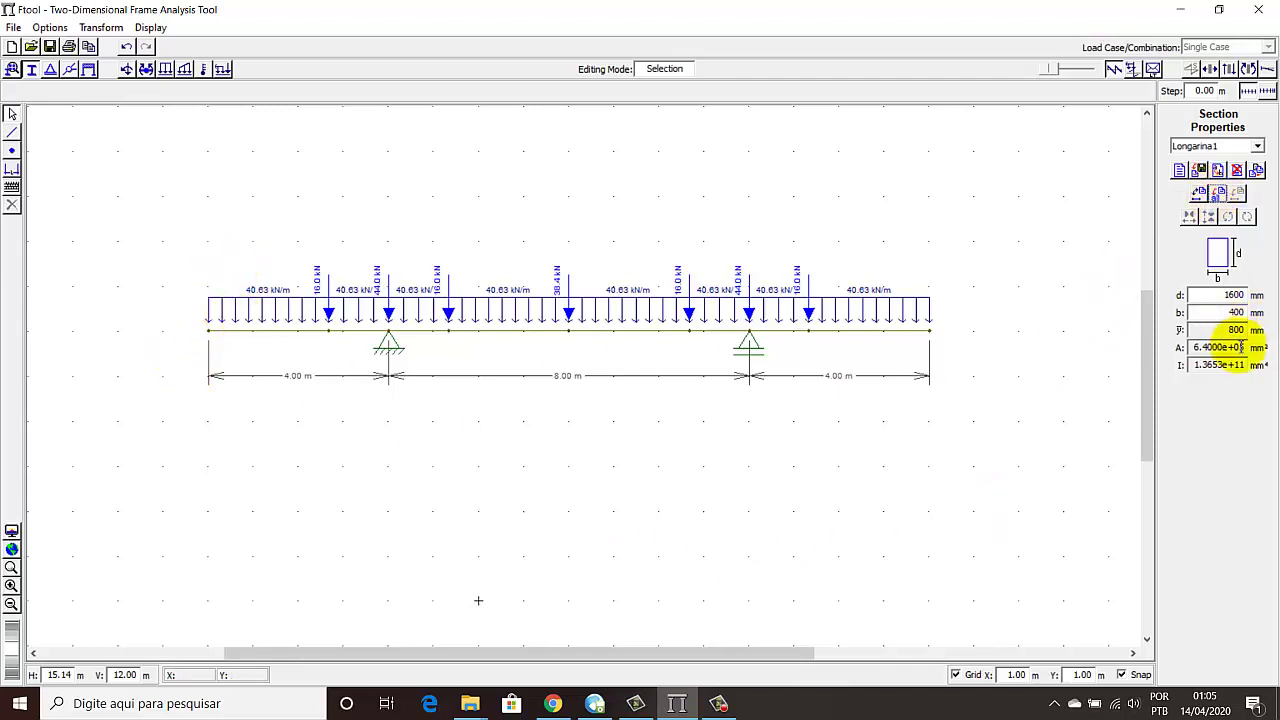
pyautogui.click(261, 249)
pyautogui.click(238, 520)
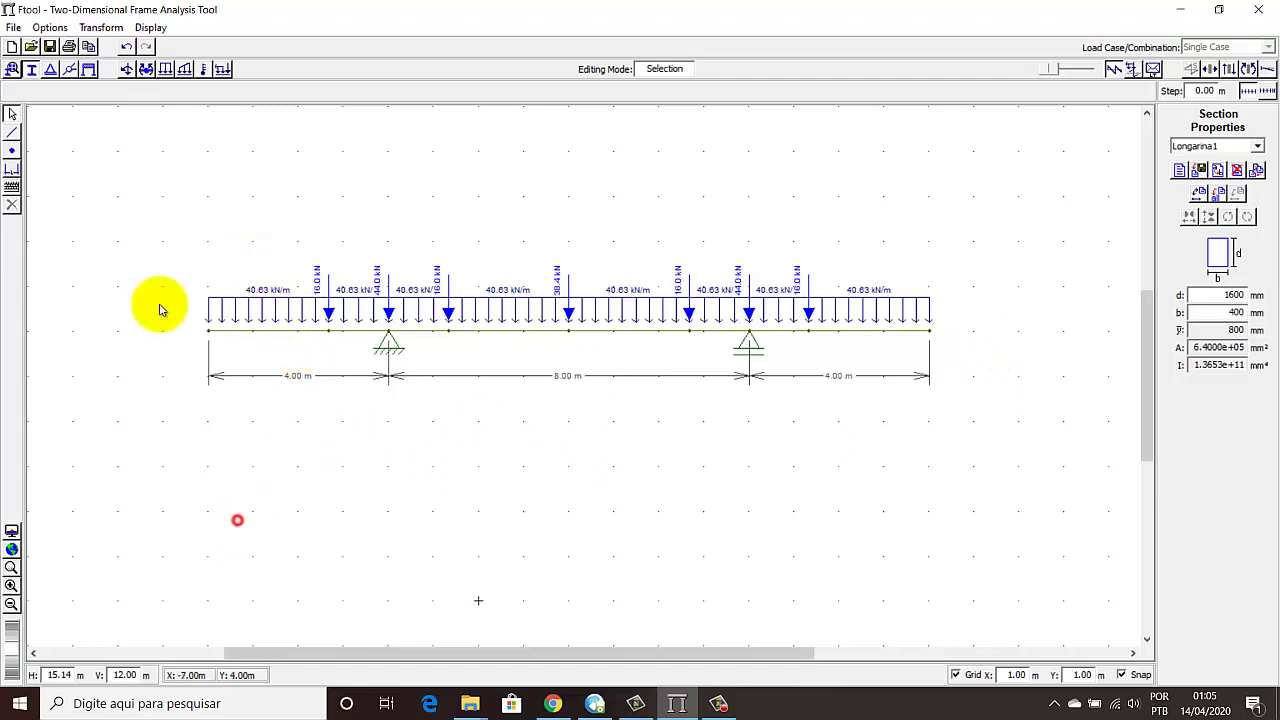
# Step: Create a Concrete Isotropic material labelled Concreto and apply it to all beam members
pyautogui.click(12, 70)
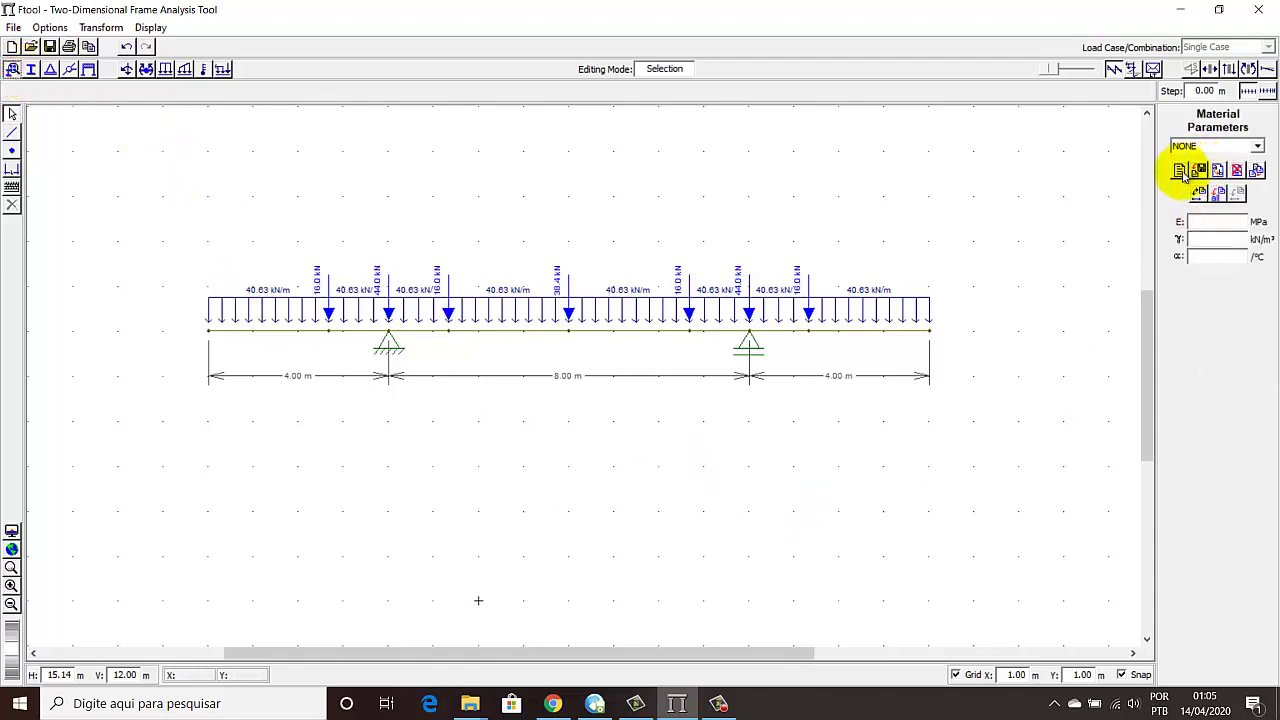
pyautogui.click(1180, 172)
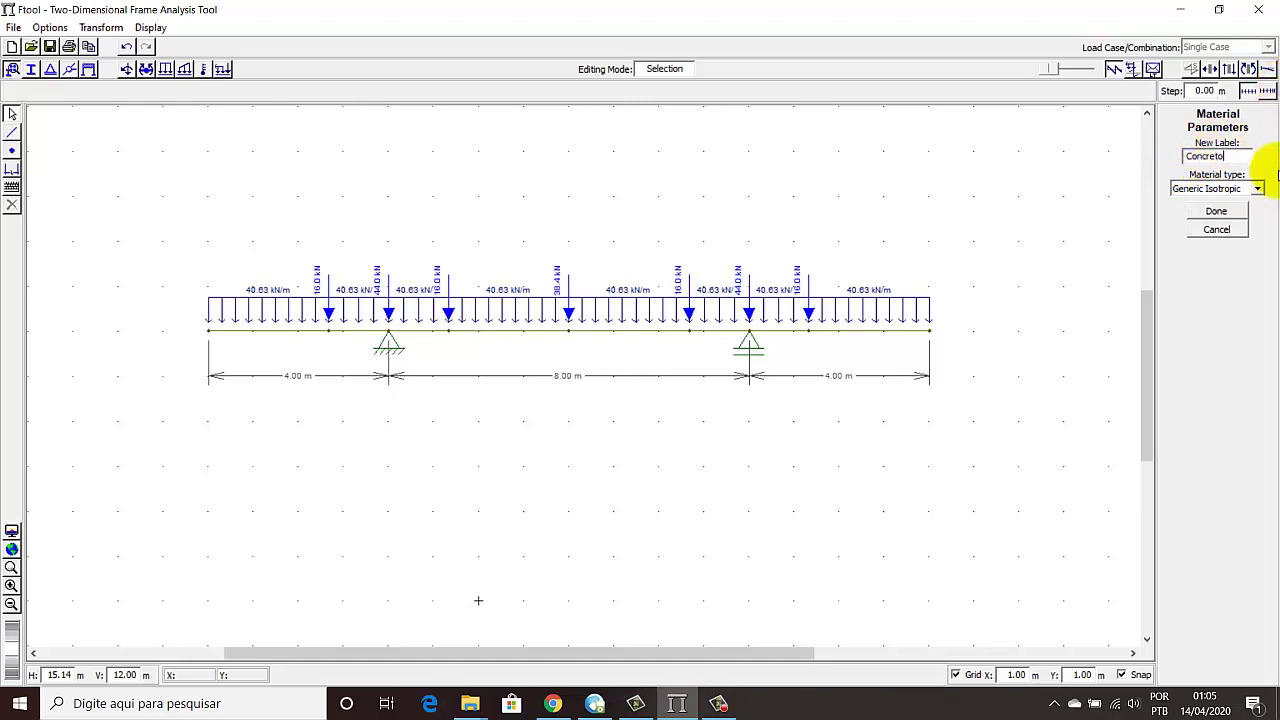
pyautogui.click(1233, 193)
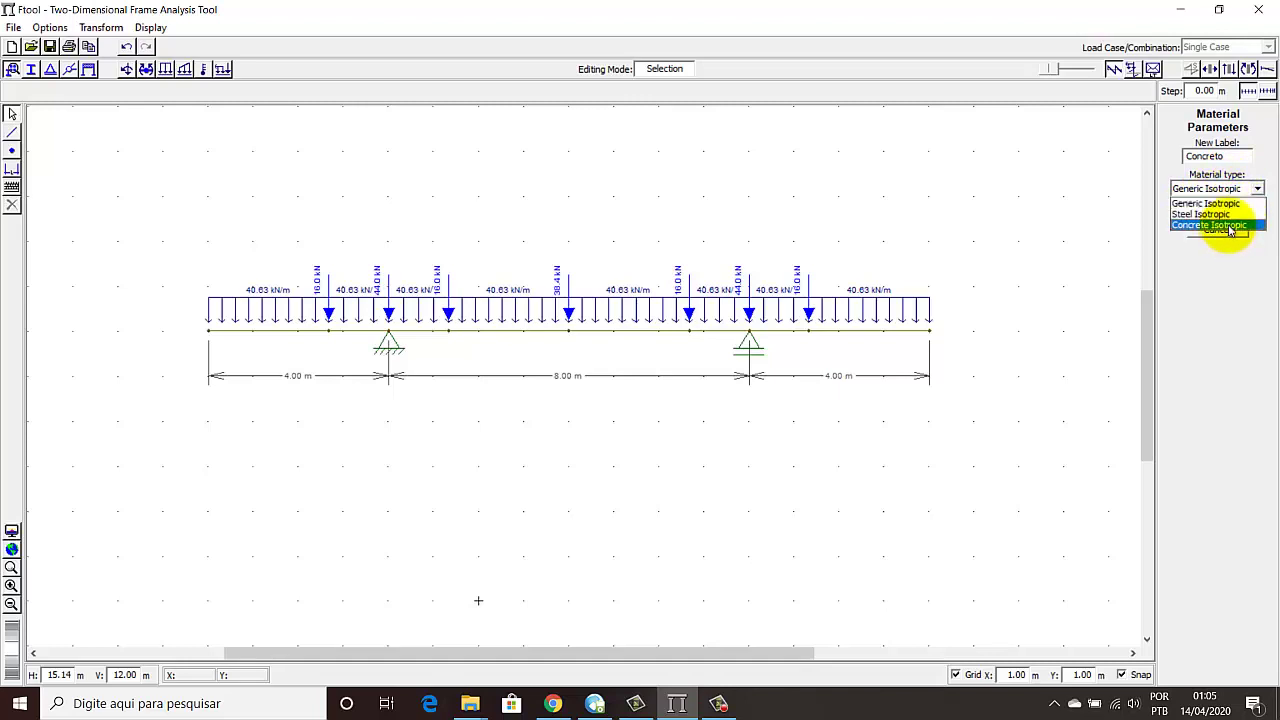
pyautogui.click(1192, 225)
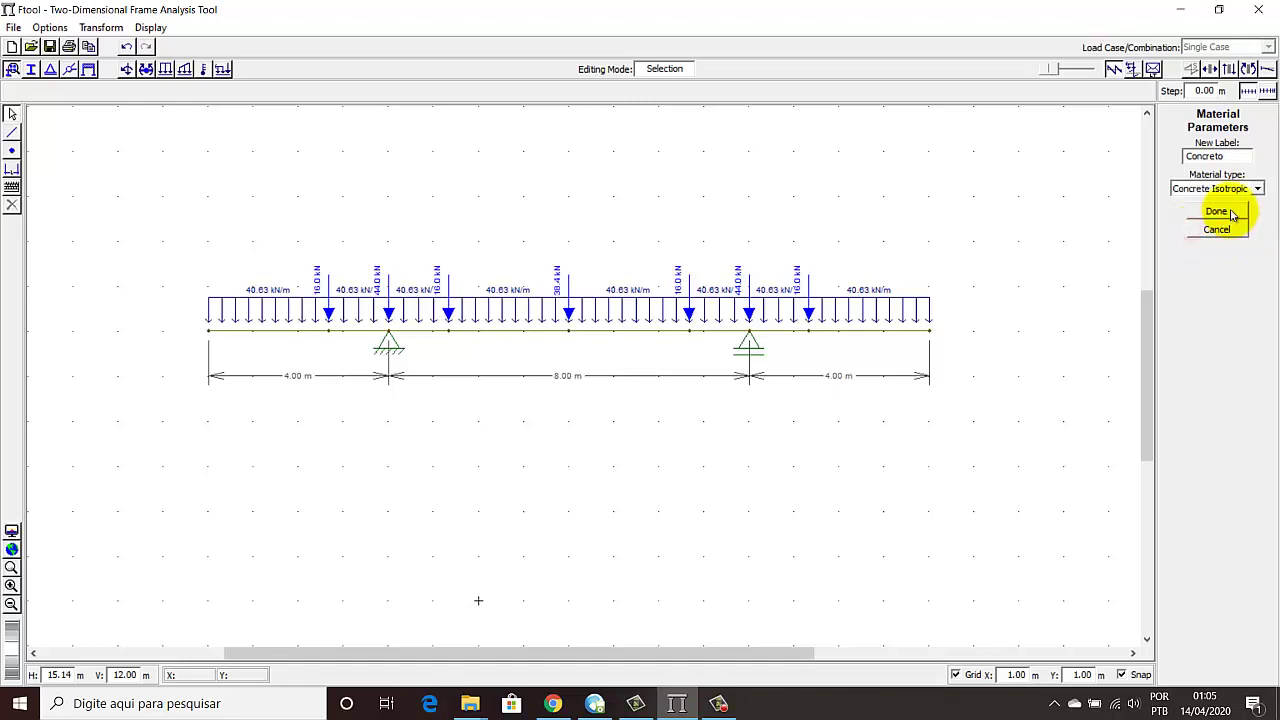
pyautogui.click(1216, 213)
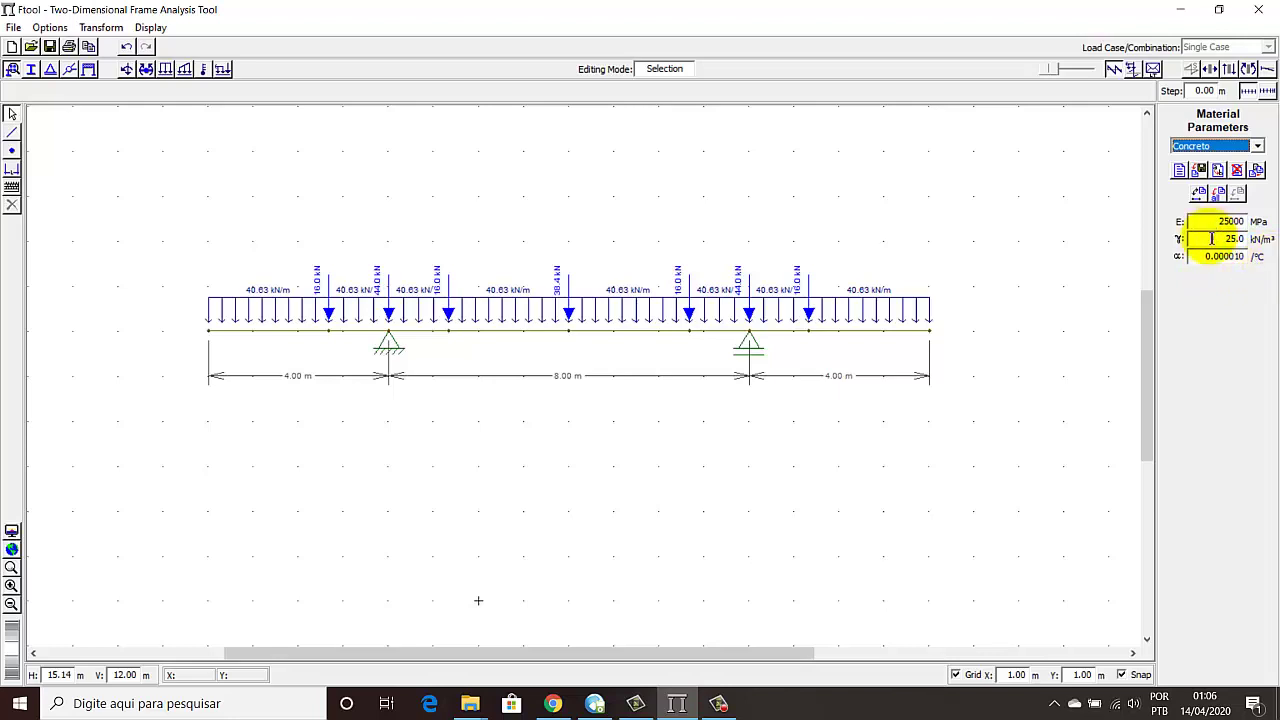
pyautogui.moveTo(114, 205); pyautogui.dragTo(1020, 466)
pyautogui.click(1218, 192)
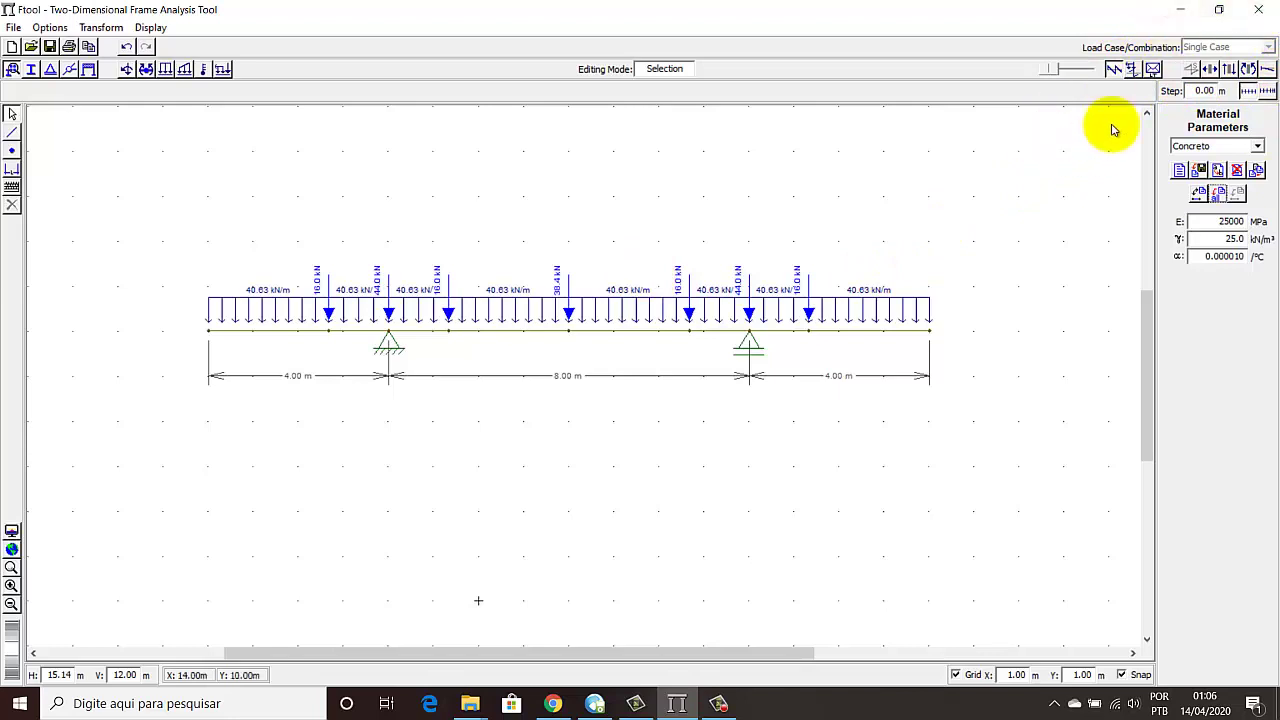
# Step: Request the bending moment diagram and save the model as AUla 02 in the Aula Pontes folder on the desktop
pyautogui.click(1249, 70)
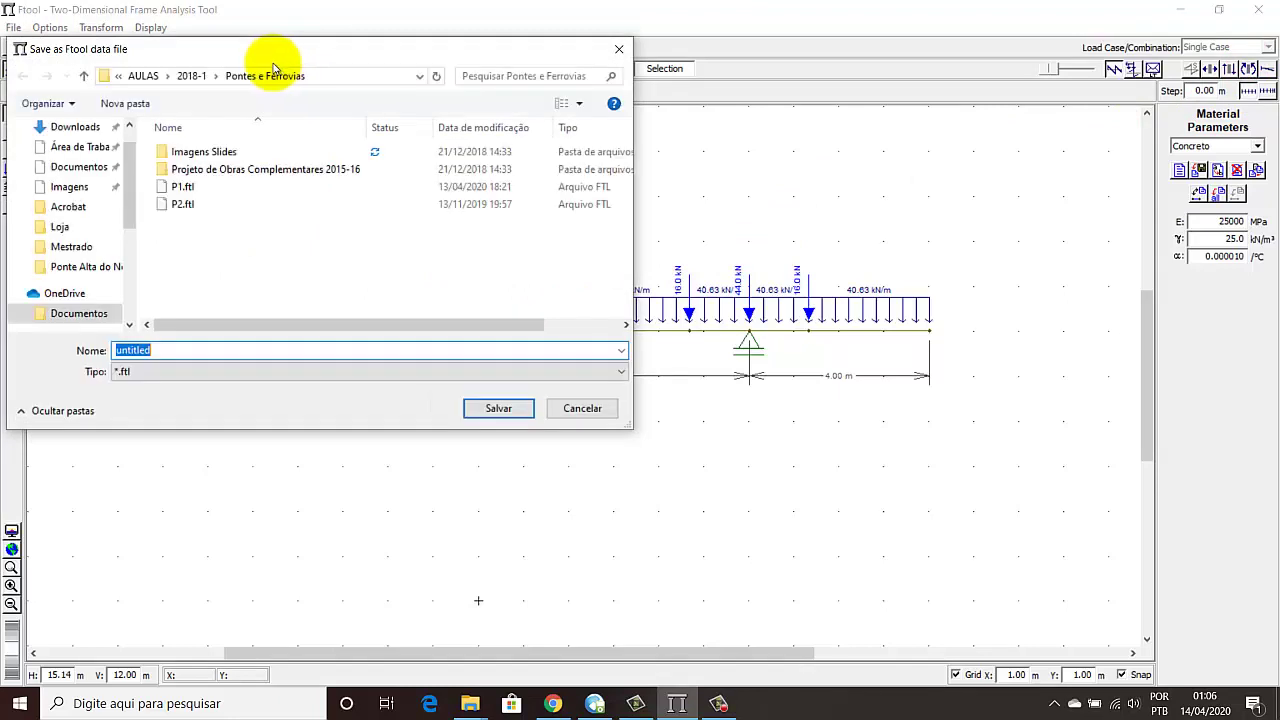
pyautogui.moveTo(285, 53); pyautogui.dragTo(426, 86)
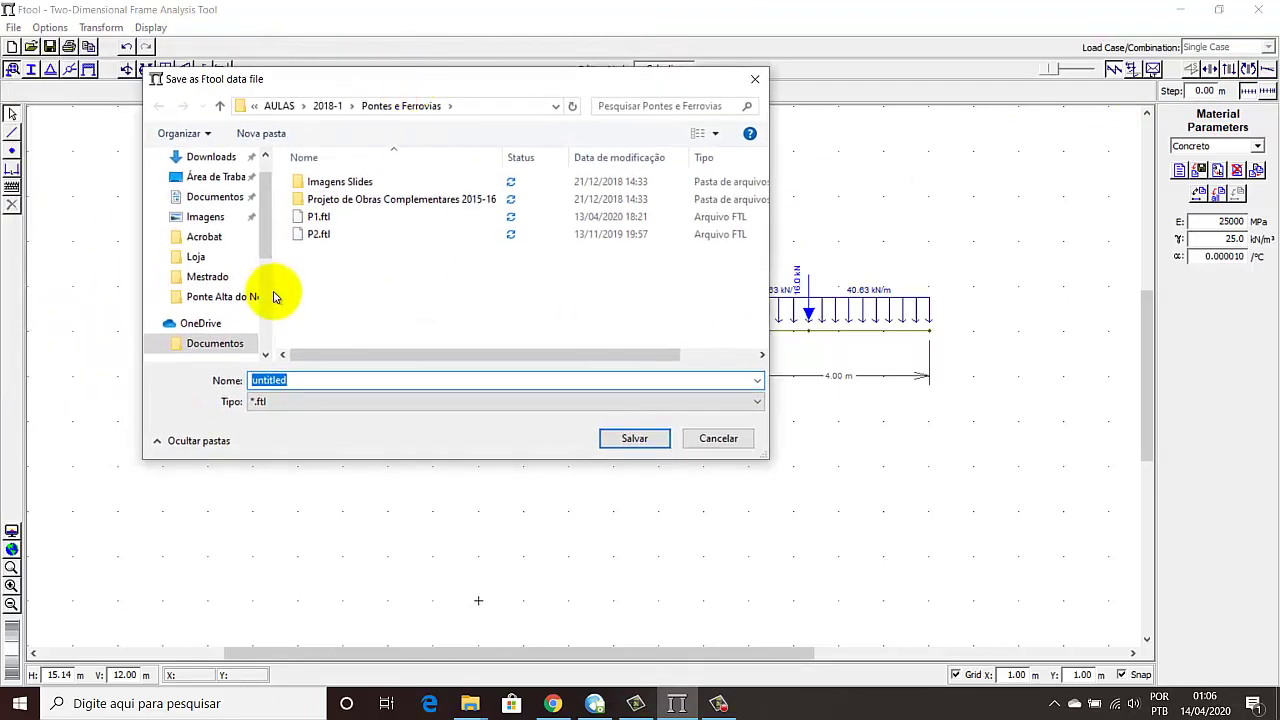
pyautogui.scroll(2, 255, 225)
pyautogui.click(241, 212)
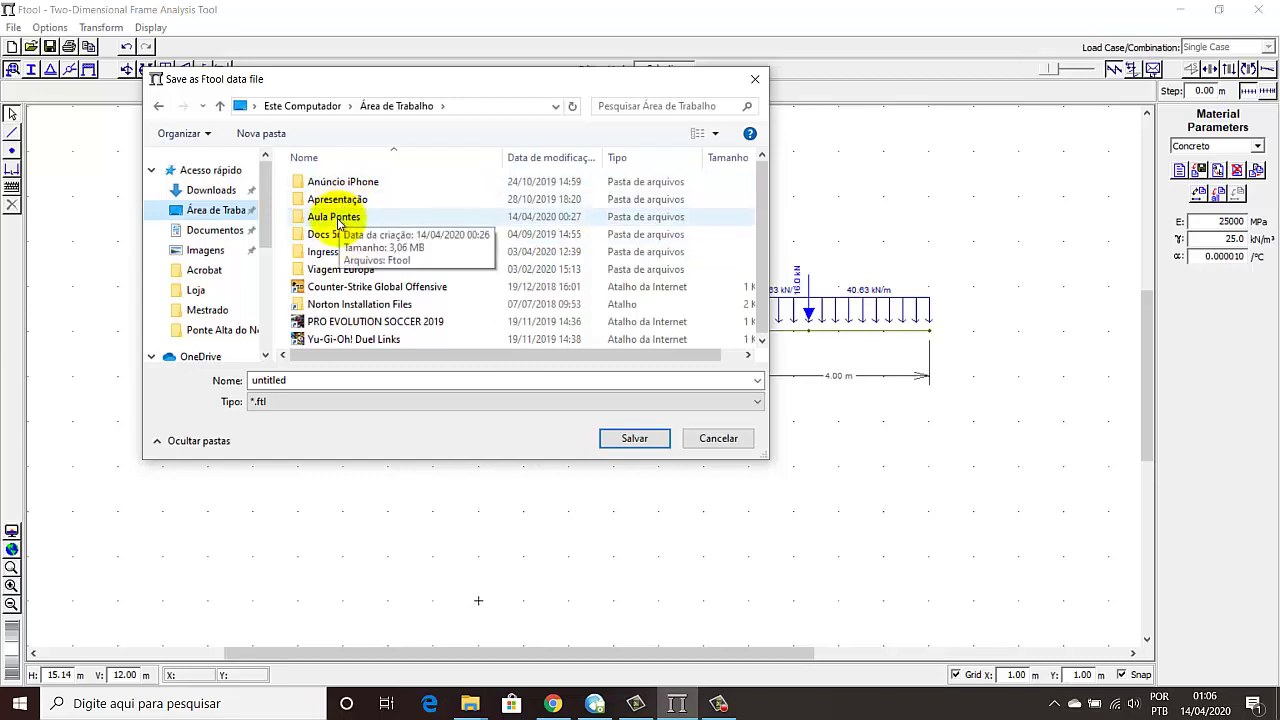
pyautogui.doubleClick(338, 222)
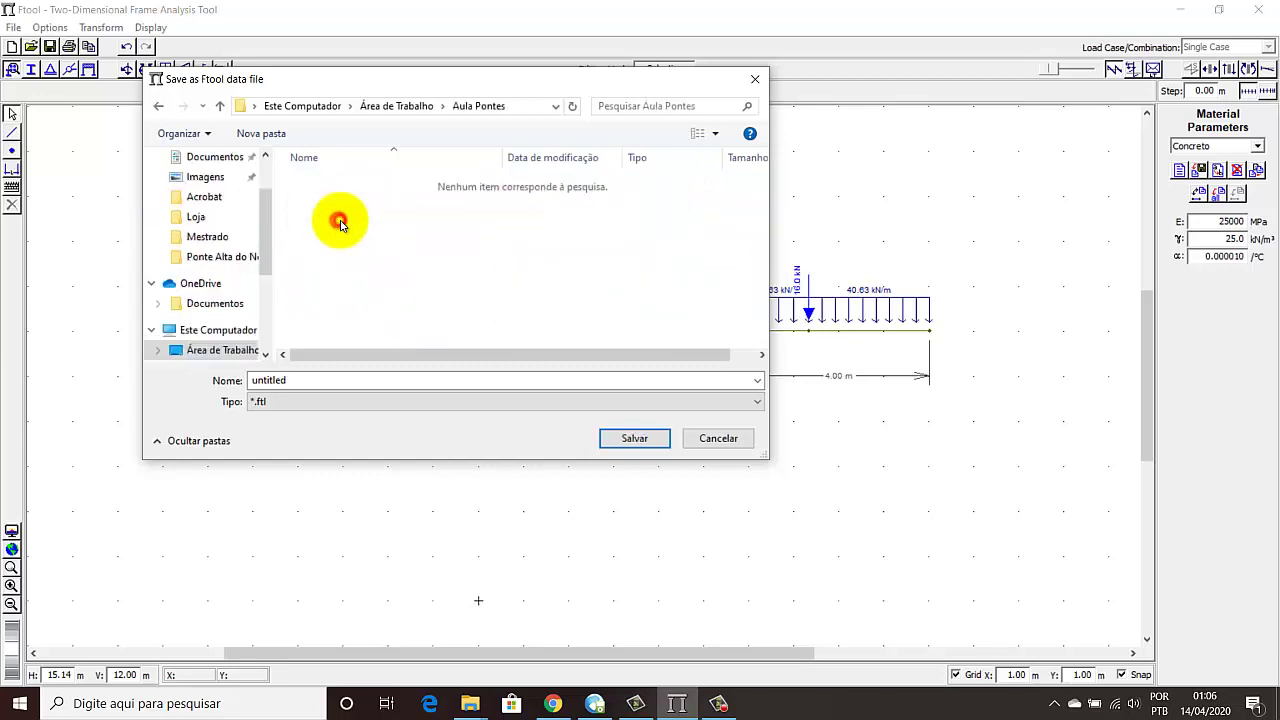
pyautogui.doubleClick(334, 377)
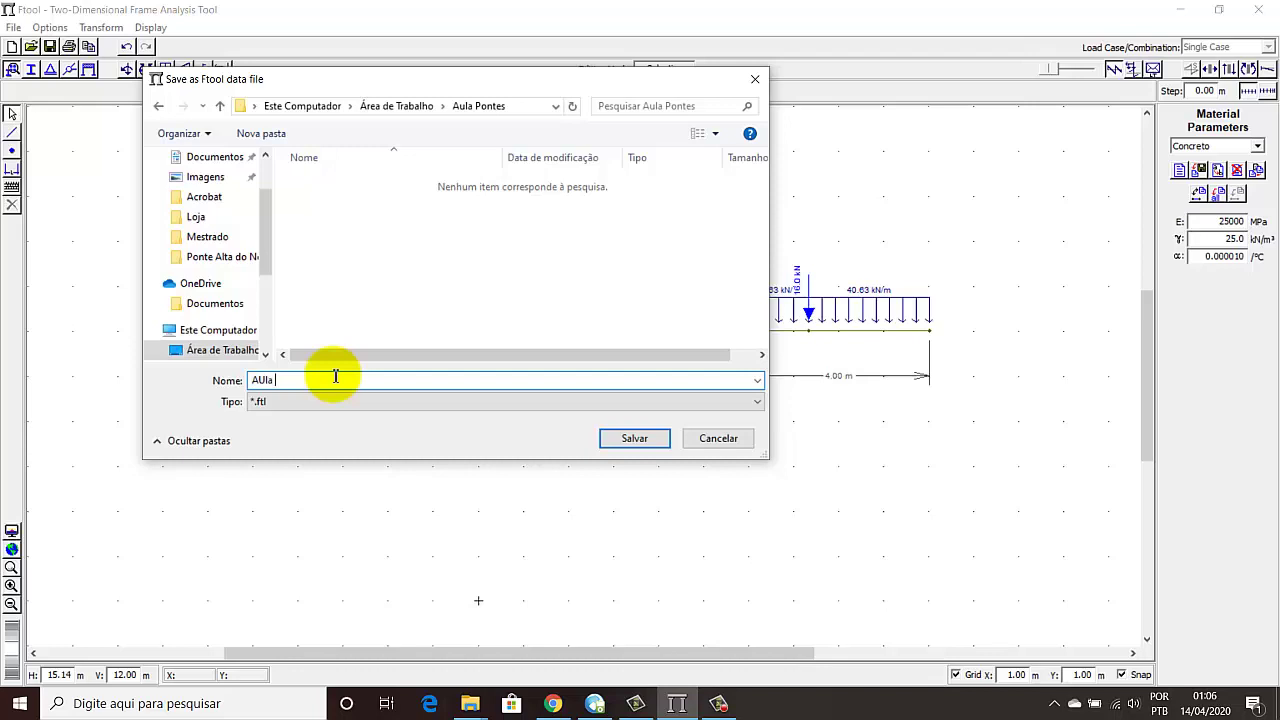
pyautogui.write('AUla 02')
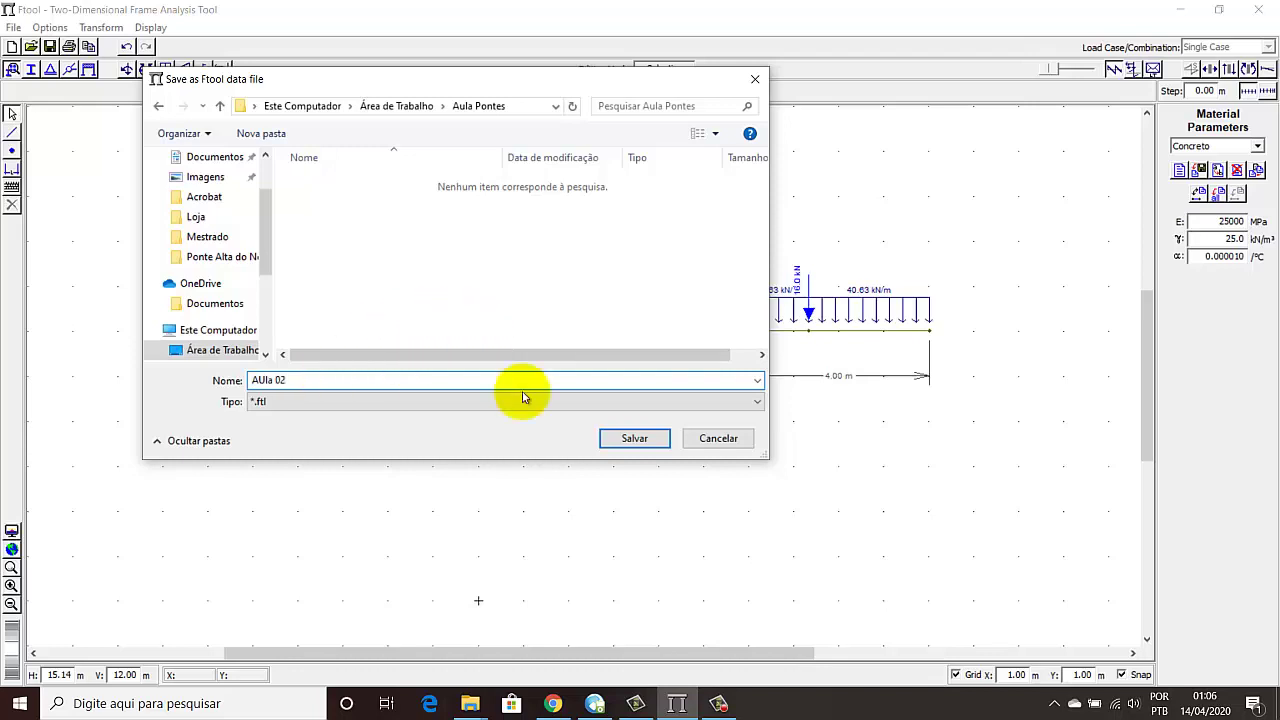
pyautogui.click(626, 438)
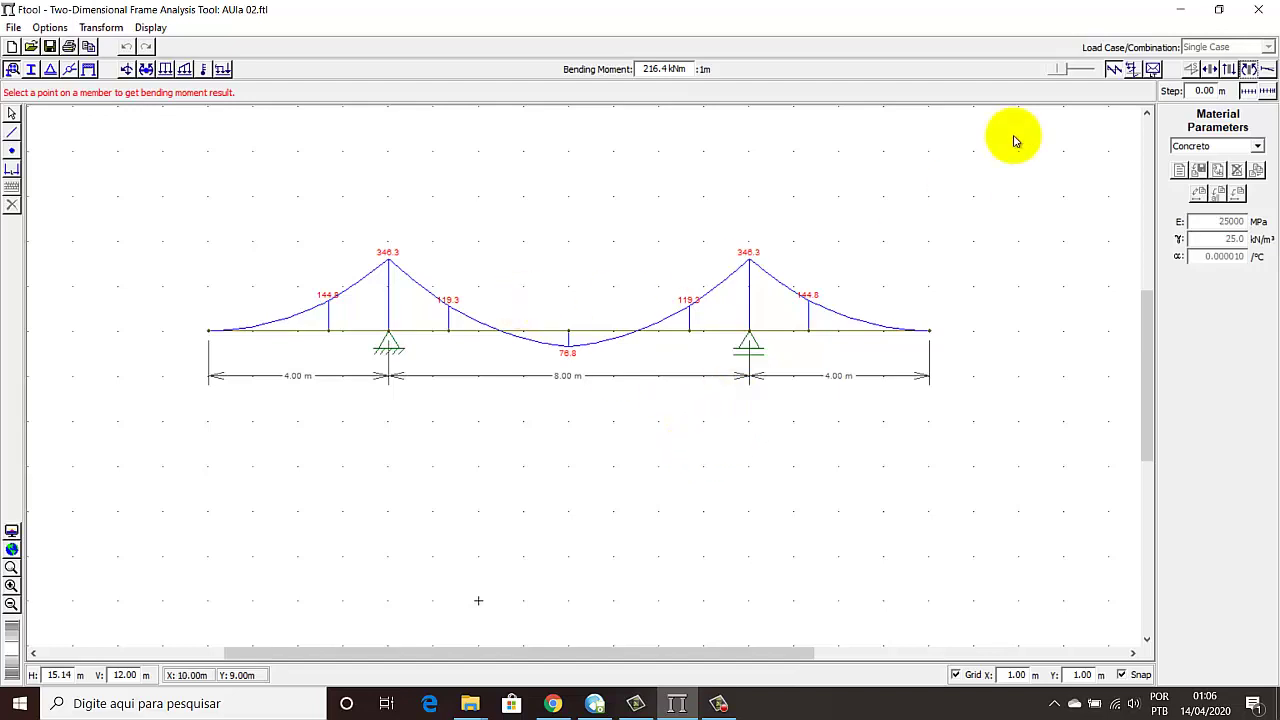
# Step: Reduce the bending moment diagram's scale, and display the shear force diagram at an enlarged scale
pyautogui.moveTo(1064, 69)
pyautogui.mouseDown()
pyautogui.moveTo(1078, 72)
pyautogui.moveTo(1051, 86)
pyautogui.moveTo(1071, 86)
pyautogui.moveTo(1056, 82)
pyautogui.mouseUp()
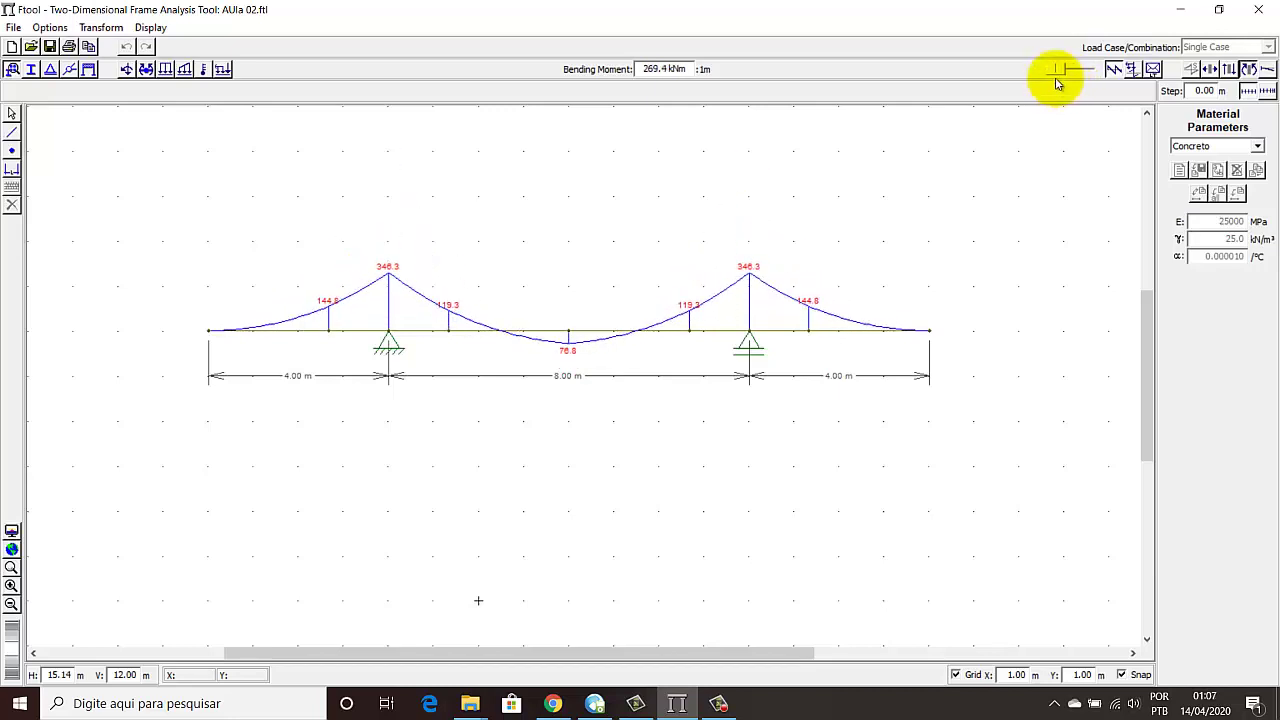
pyautogui.click(1230, 72)
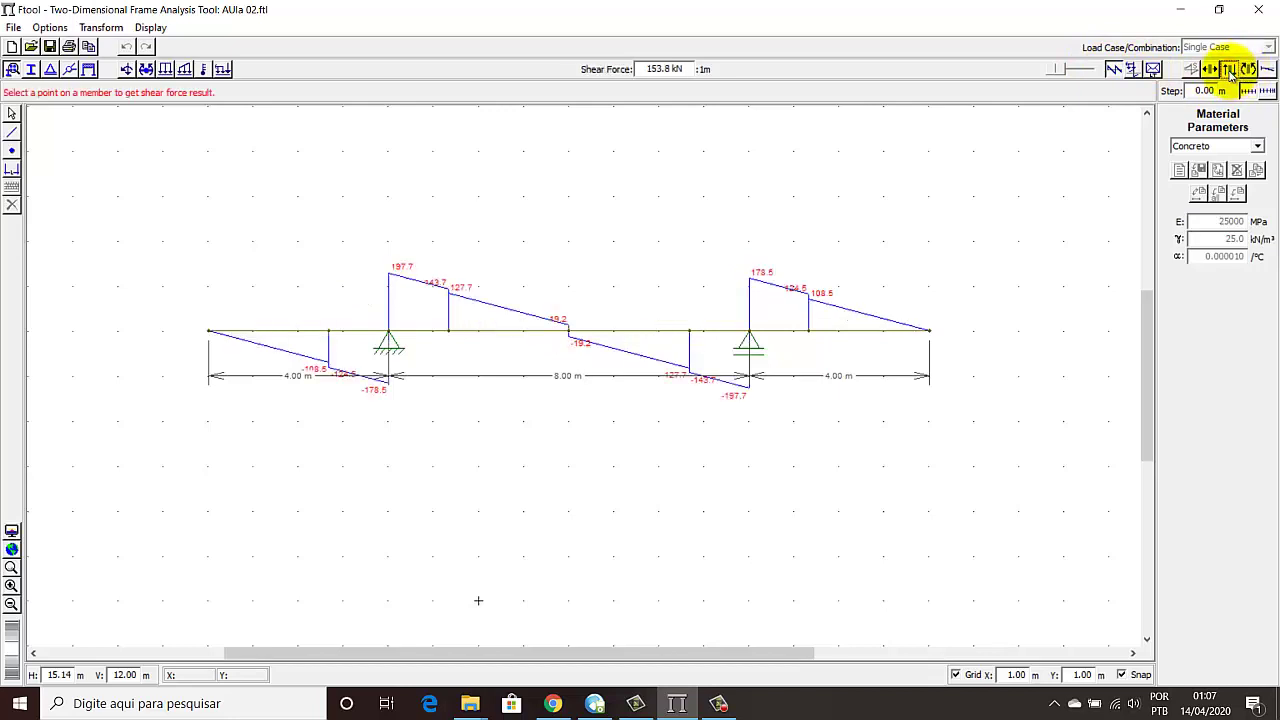
pyautogui.moveTo(1059, 69); pyautogui.dragTo(1068, 72)
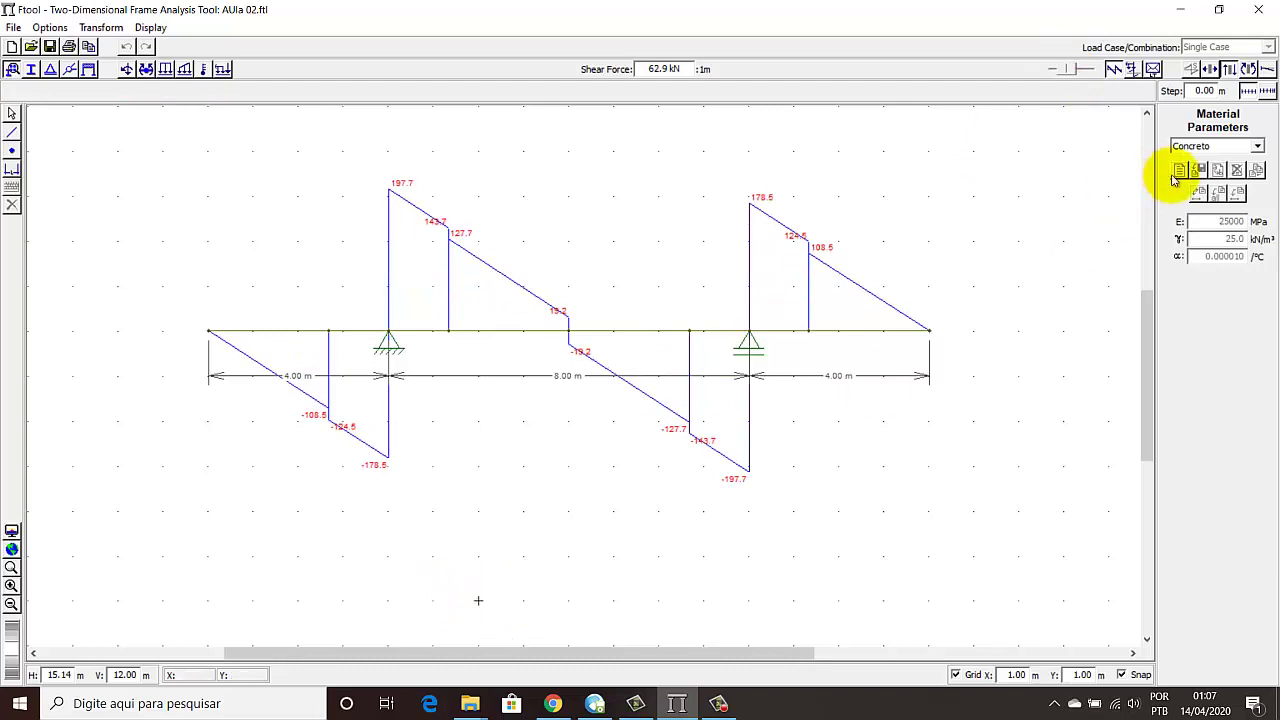
# Step: Display the deformed configuration and query the displacement at the left overhang's free end, with the deformed factor reduced to 193.0
pyautogui.click(1267, 69)
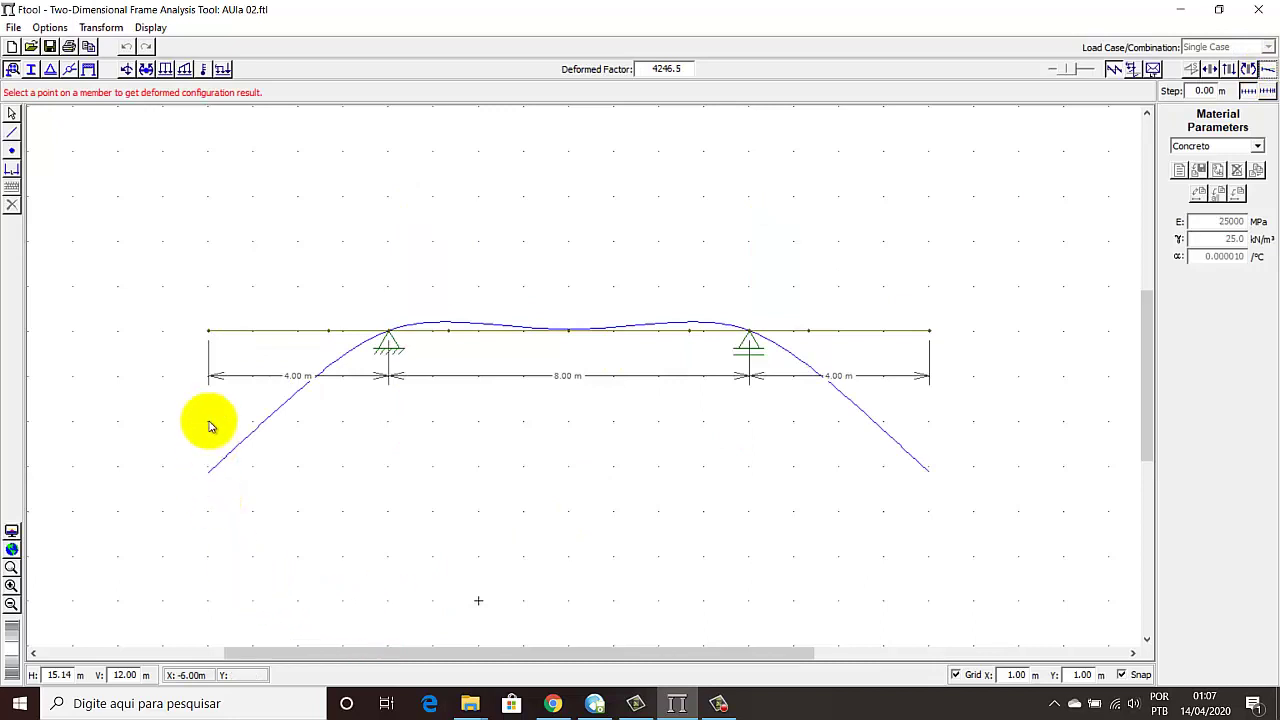
pyautogui.click(209, 331)
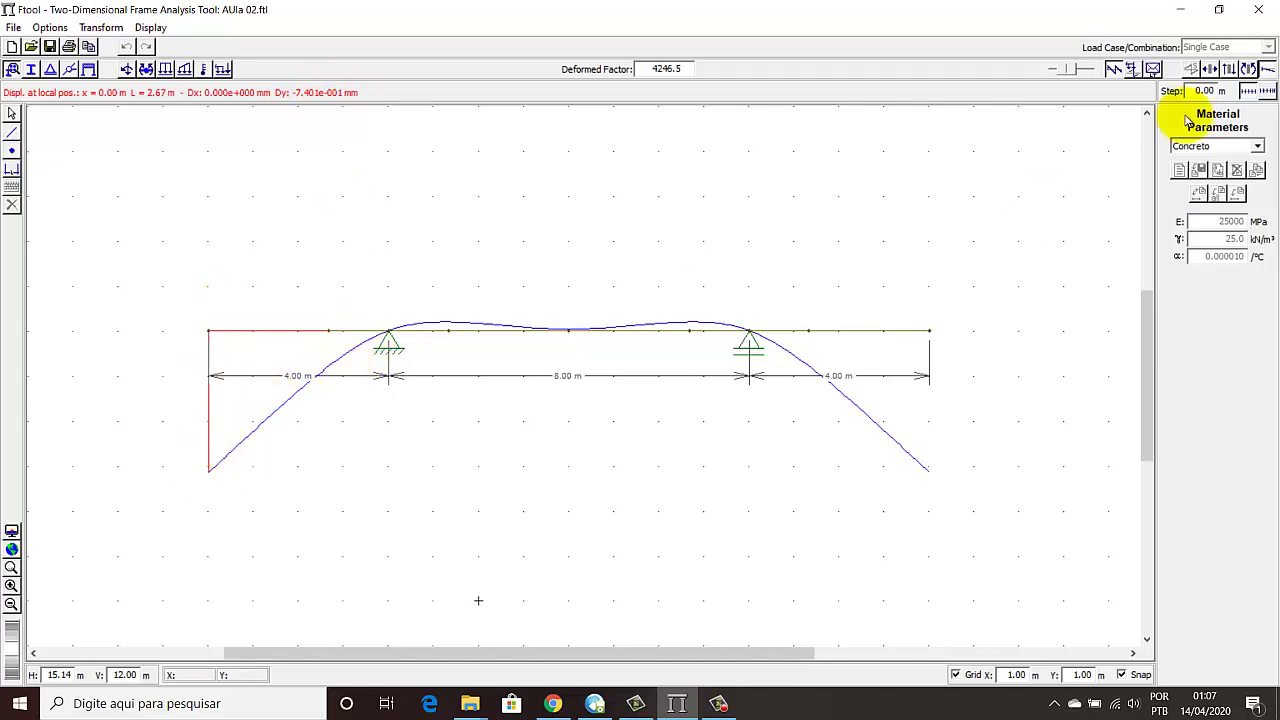
pyautogui.moveTo(1070, 70); pyautogui.dragTo(1051, 78)
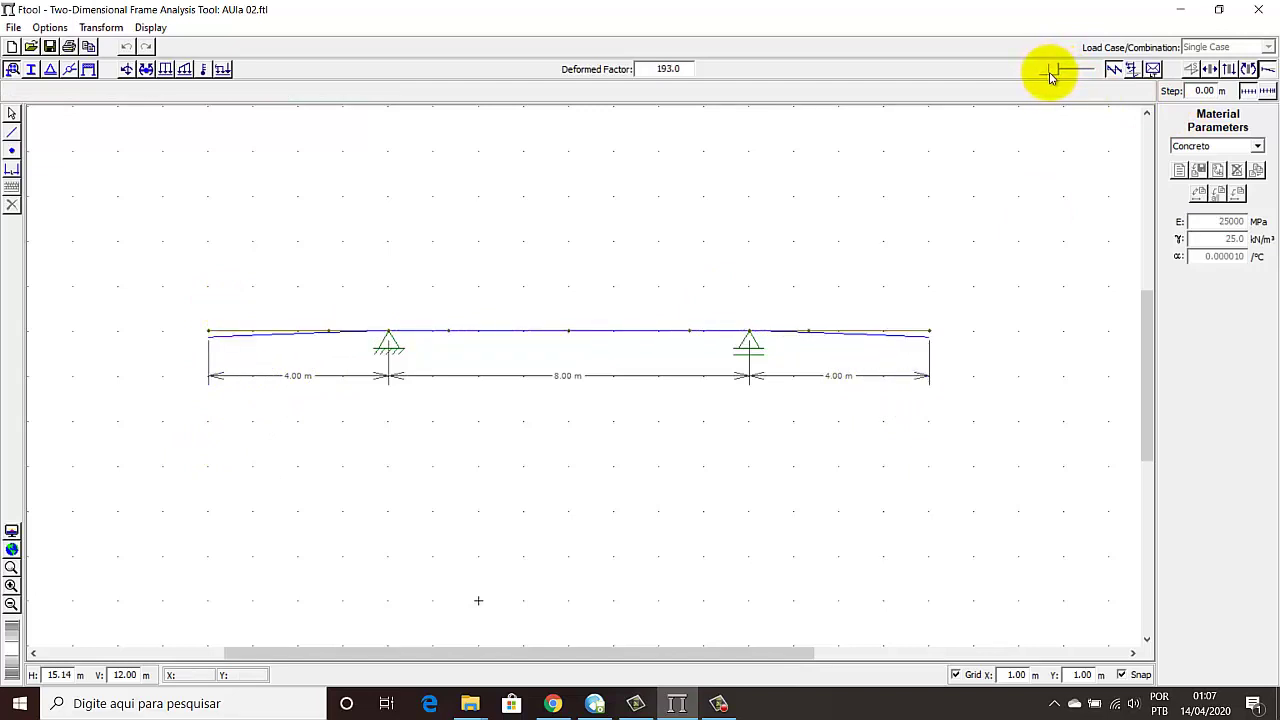
pyautogui.click(210, 334)
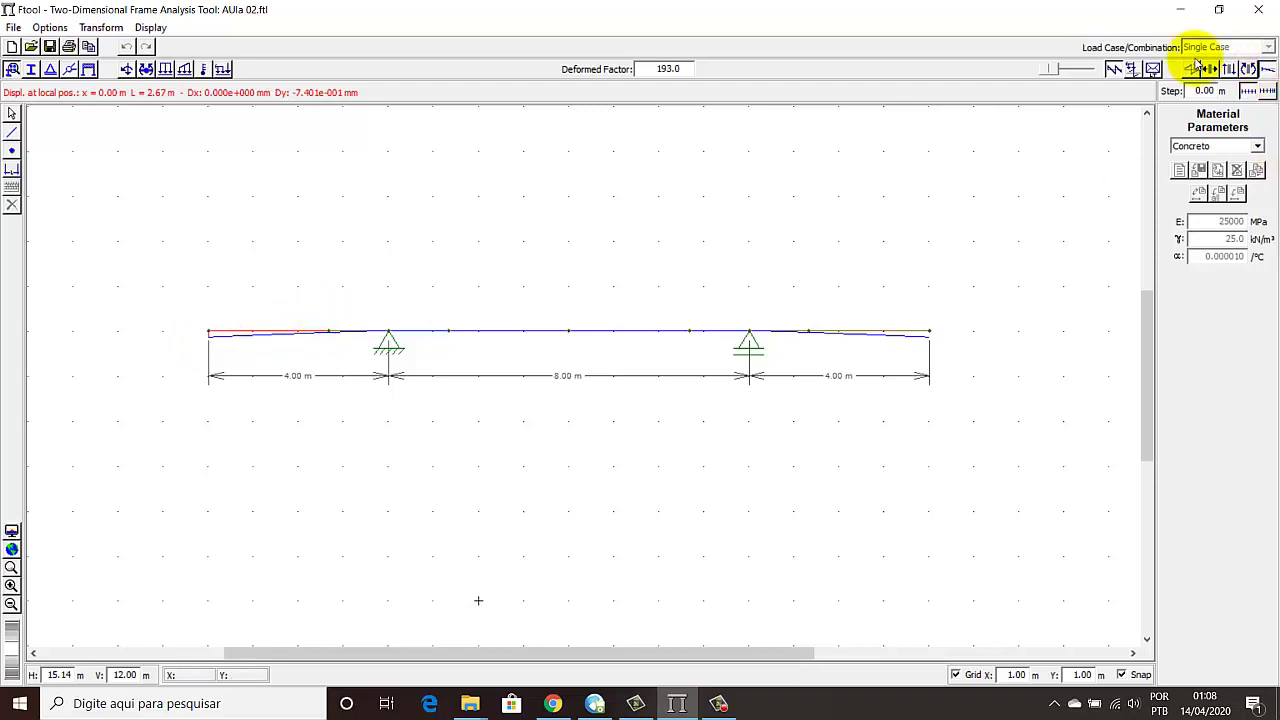
# Step: Compare the axial force, shear force and bending moment diagrams at a larger display scale, finishing on the bending moment
pyautogui.click(1248, 68)
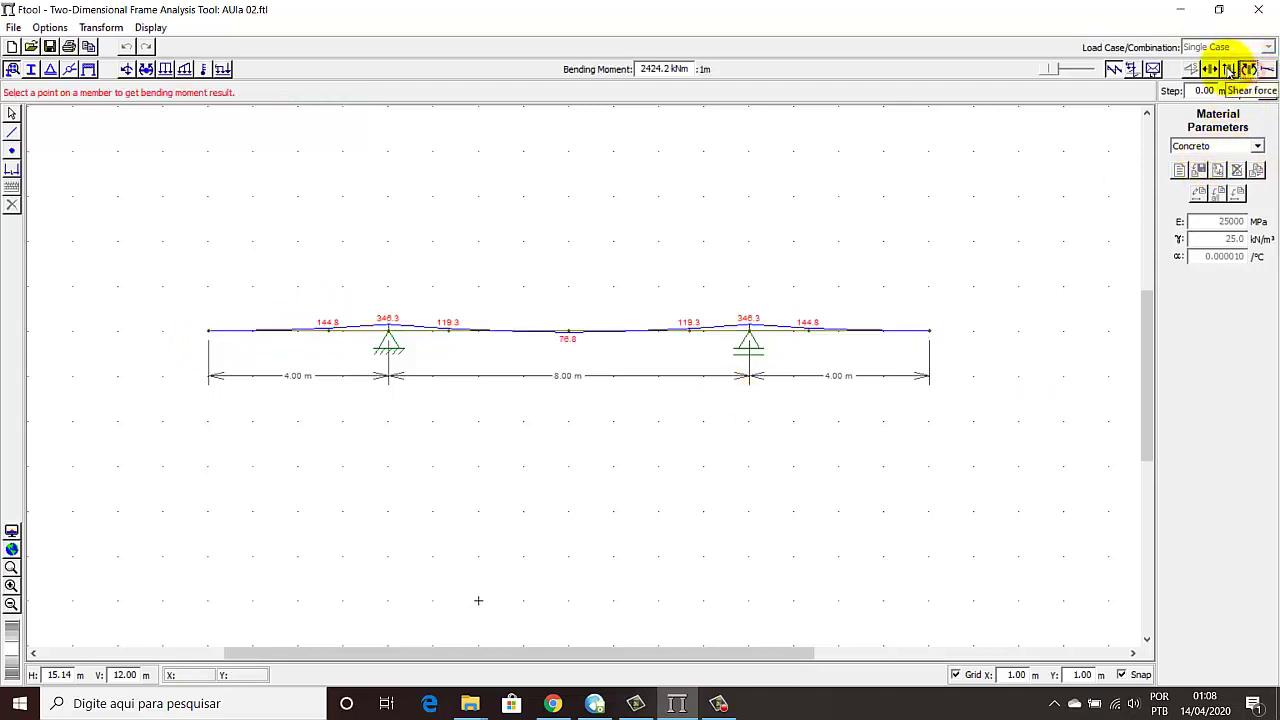
pyautogui.click(1228, 68)
pyautogui.click(1210, 68)
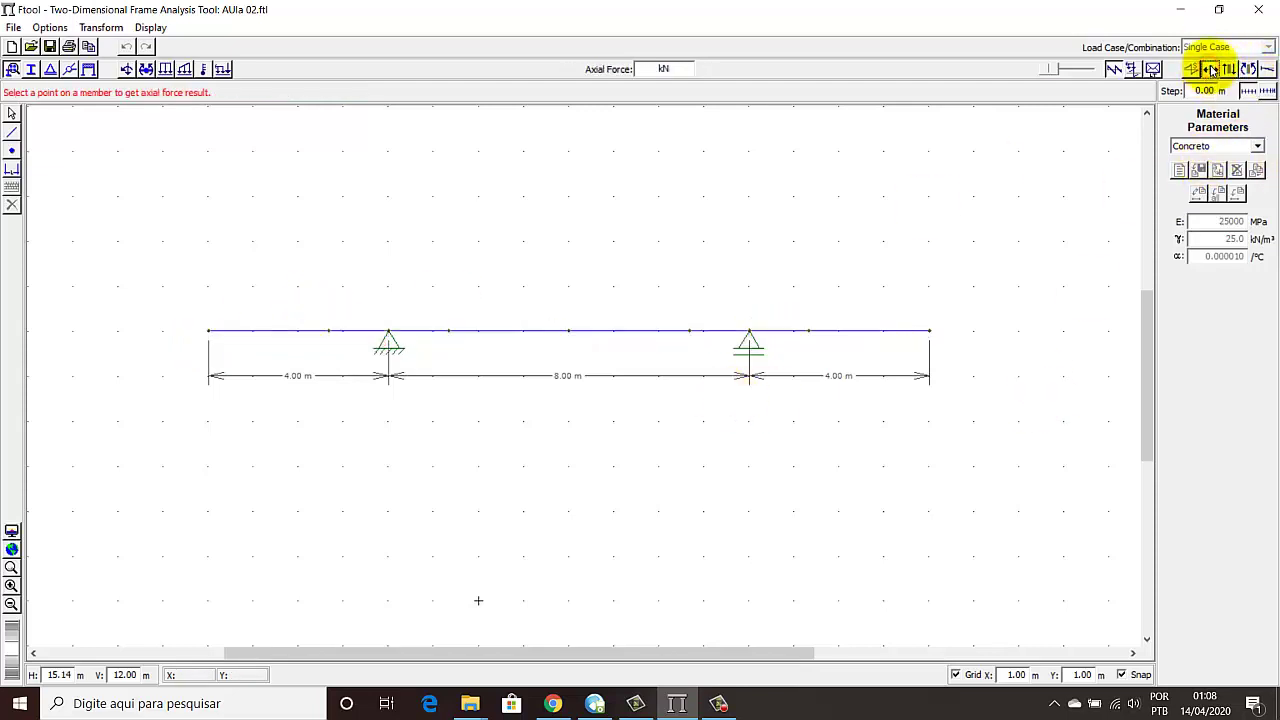
pyautogui.click(1045, 70)
pyautogui.click(1060, 72)
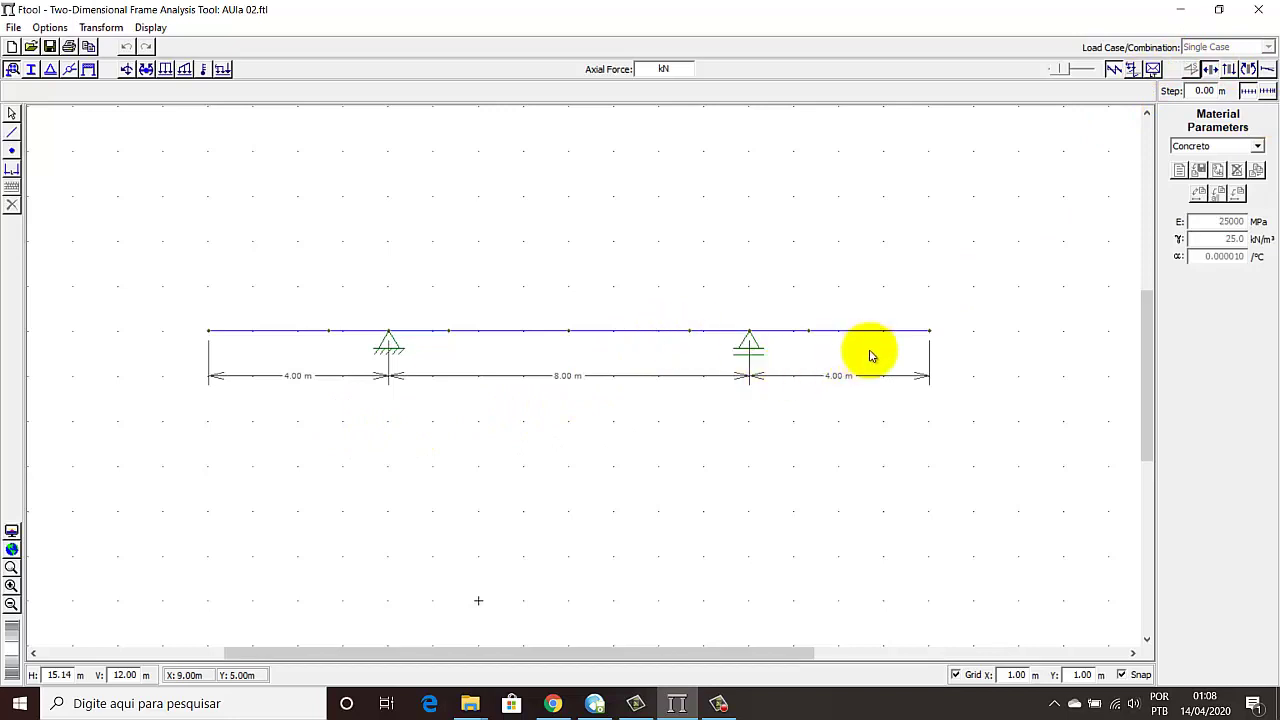
pyautogui.click(1229, 68)
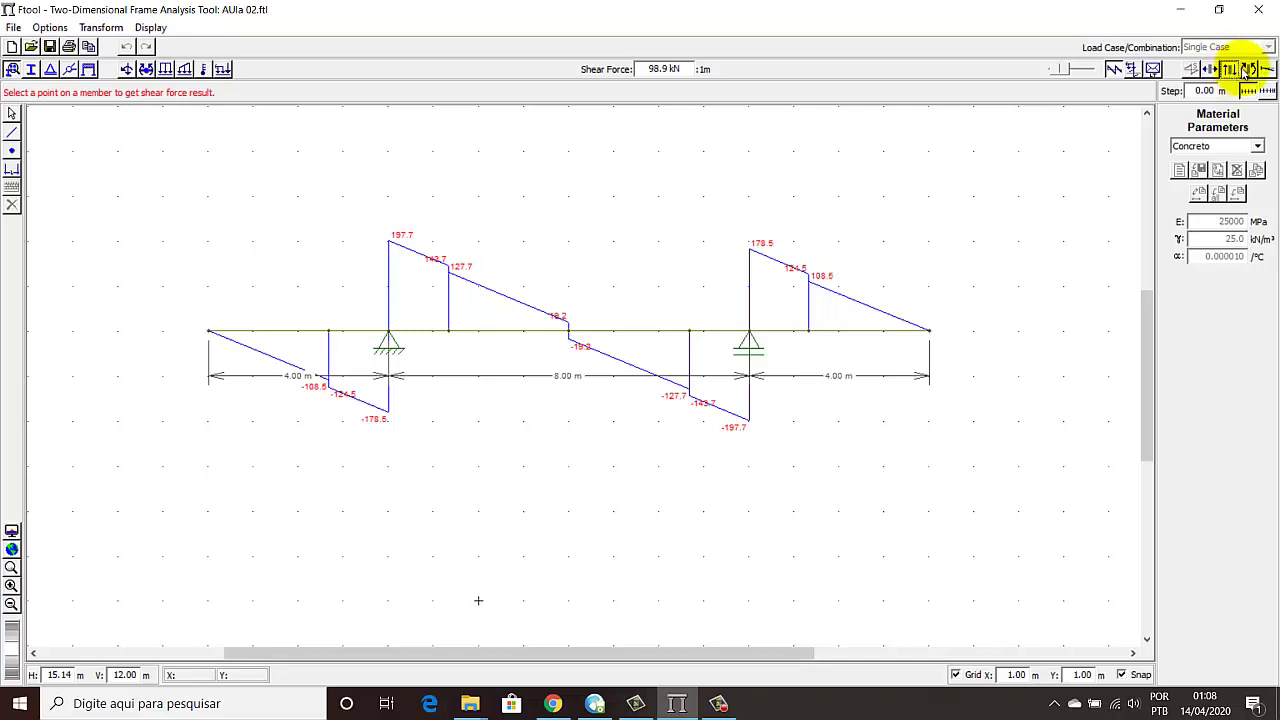
pyautogui.click(1250, 68)
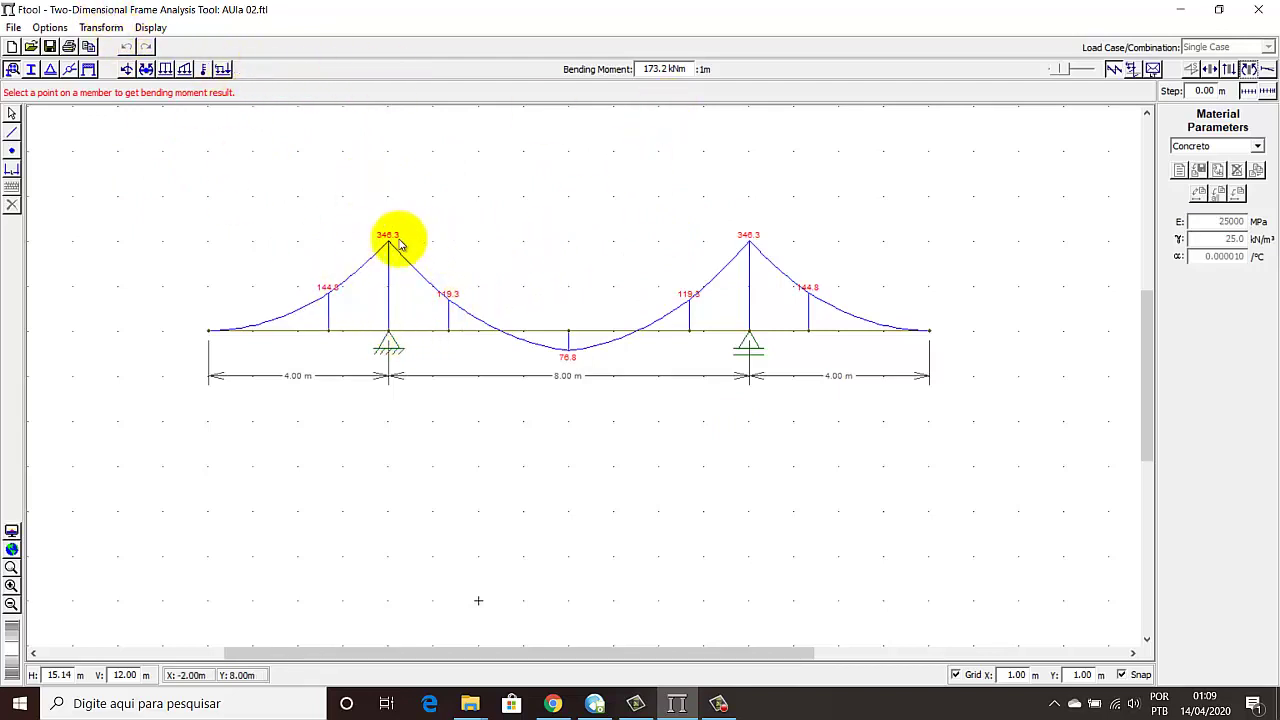
# Step: Open the units and number formatting settings and examine the unit choices for length, force and moment
pyautogui.click(101, 27)
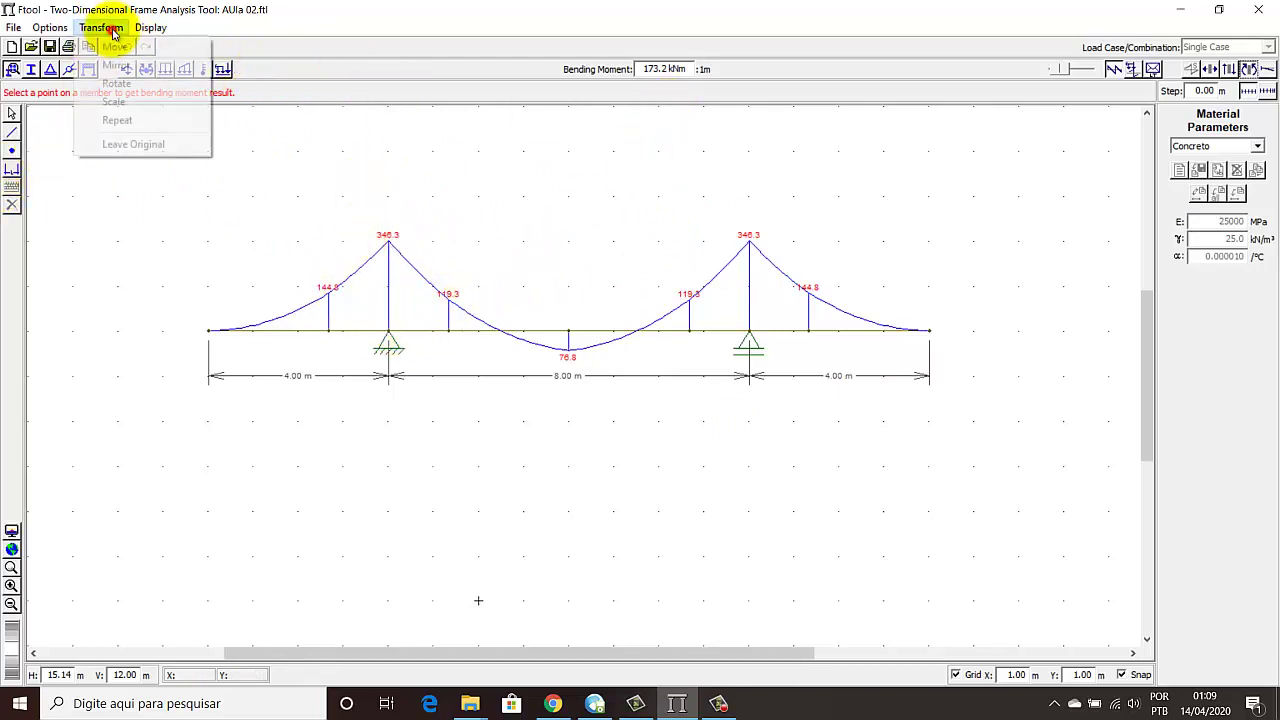
pyautogui.moveTo(47, 28)
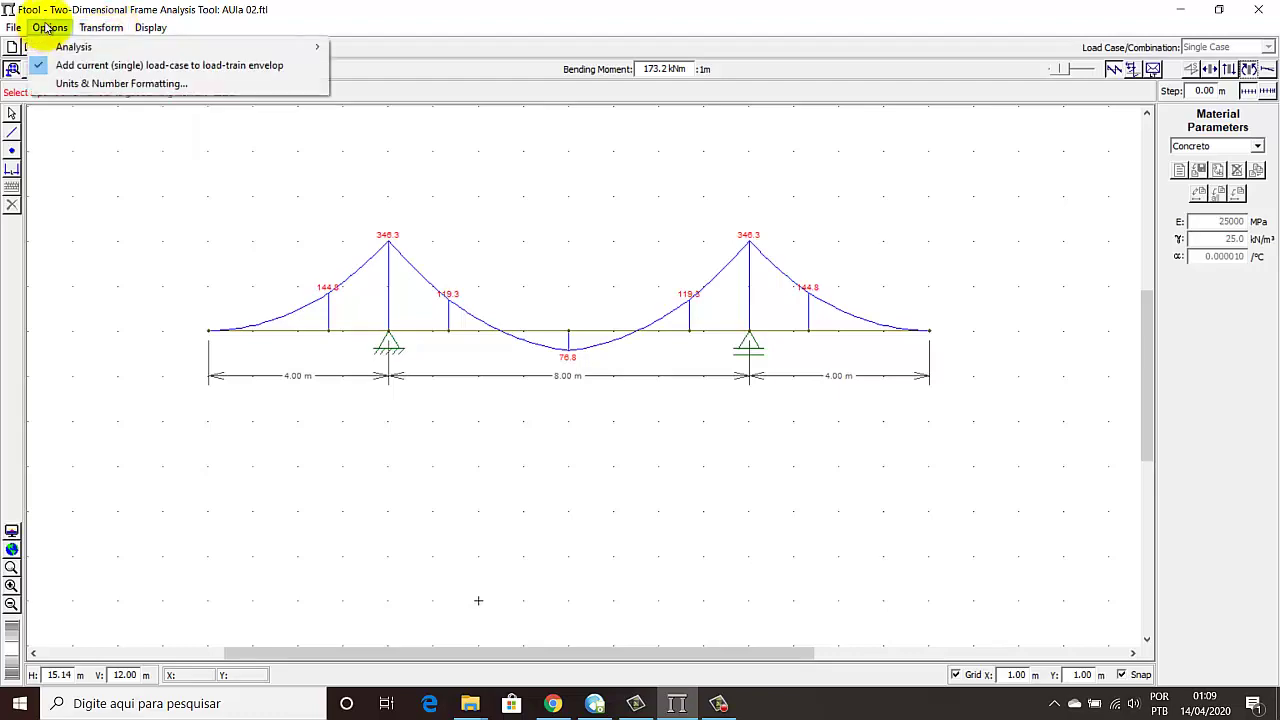
pyautogui.click(78, 83)
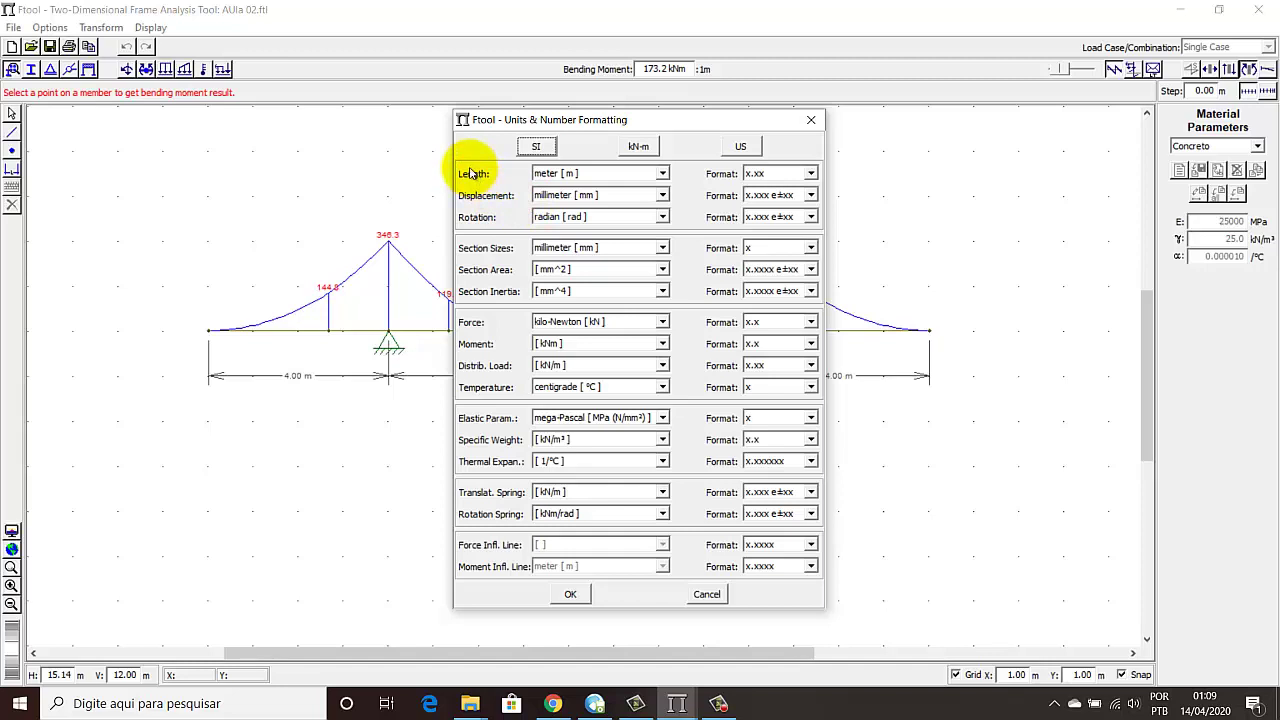
pyautogui.click(575, 178)
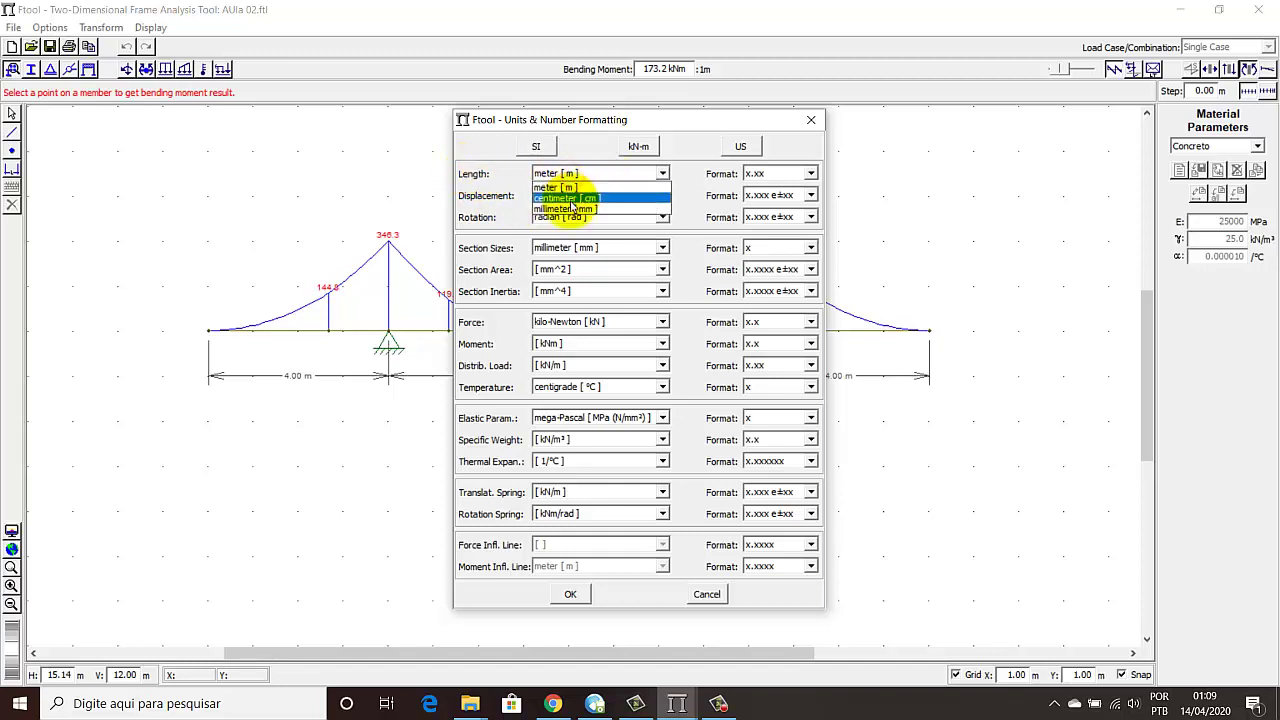
pyautogui.click(697, 159)
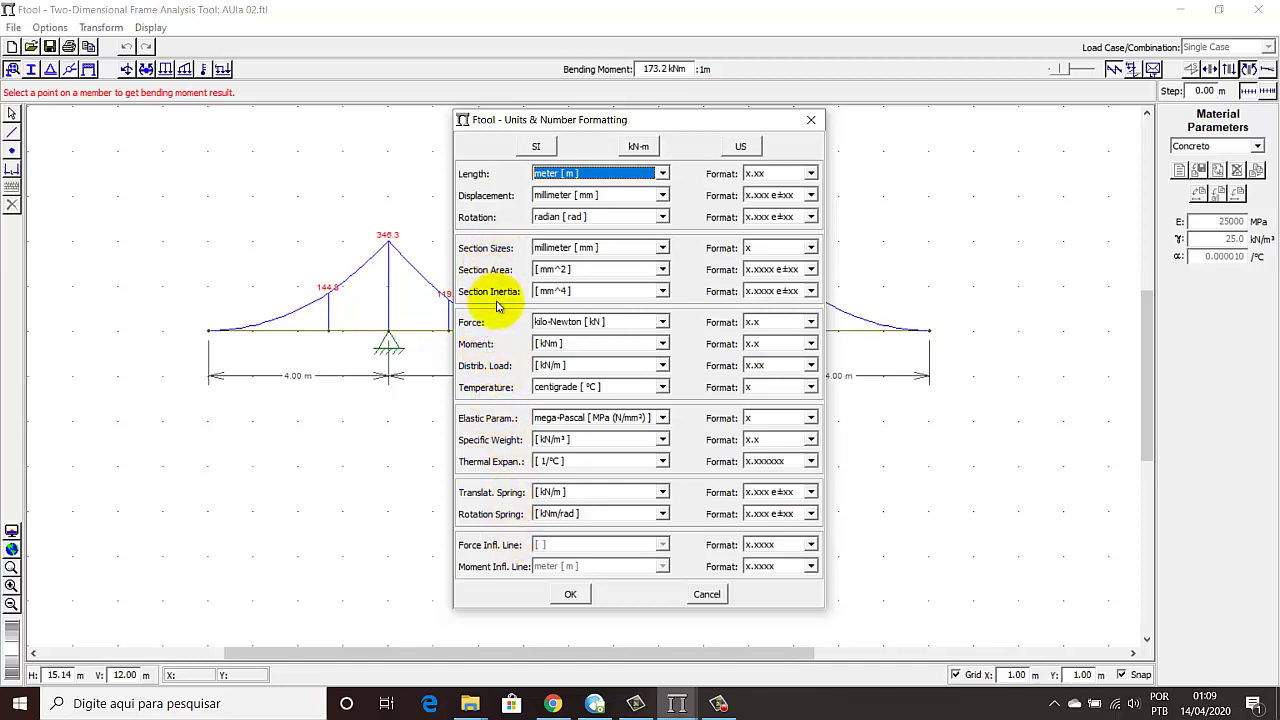
pyautogui.click(610, 321)
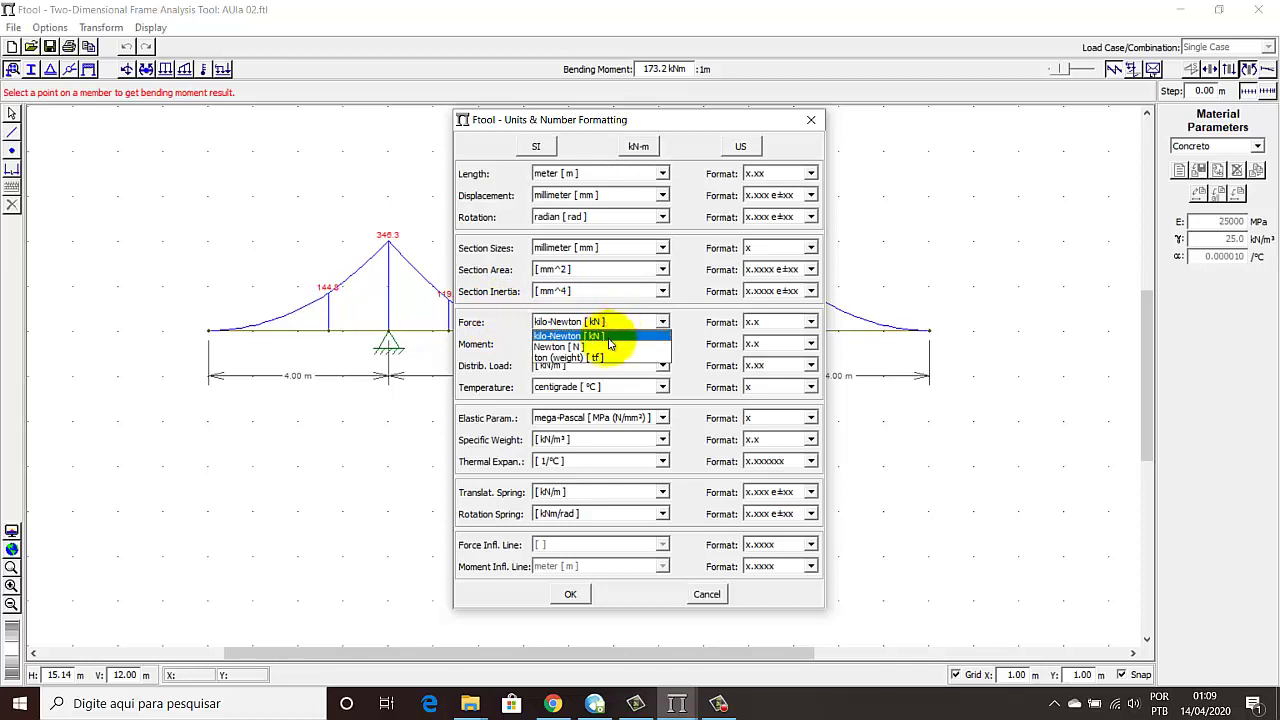
pyautogui.click(500, 321)
pyautogui.click(573, 349)
pyautogui.click(492, 352)
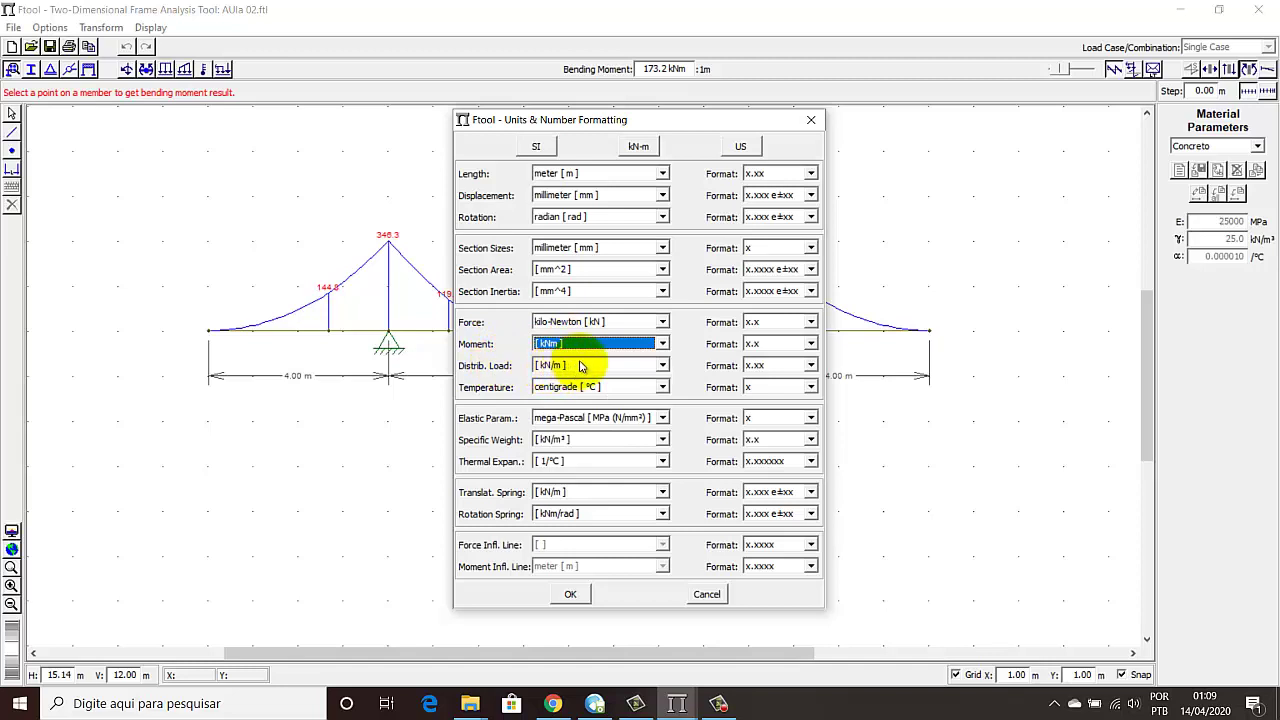
# Step: Set the moment number format to x.xx and apply the formatting settings
pyautogui.click(790, 345)
pyautogui.click(772, 370)
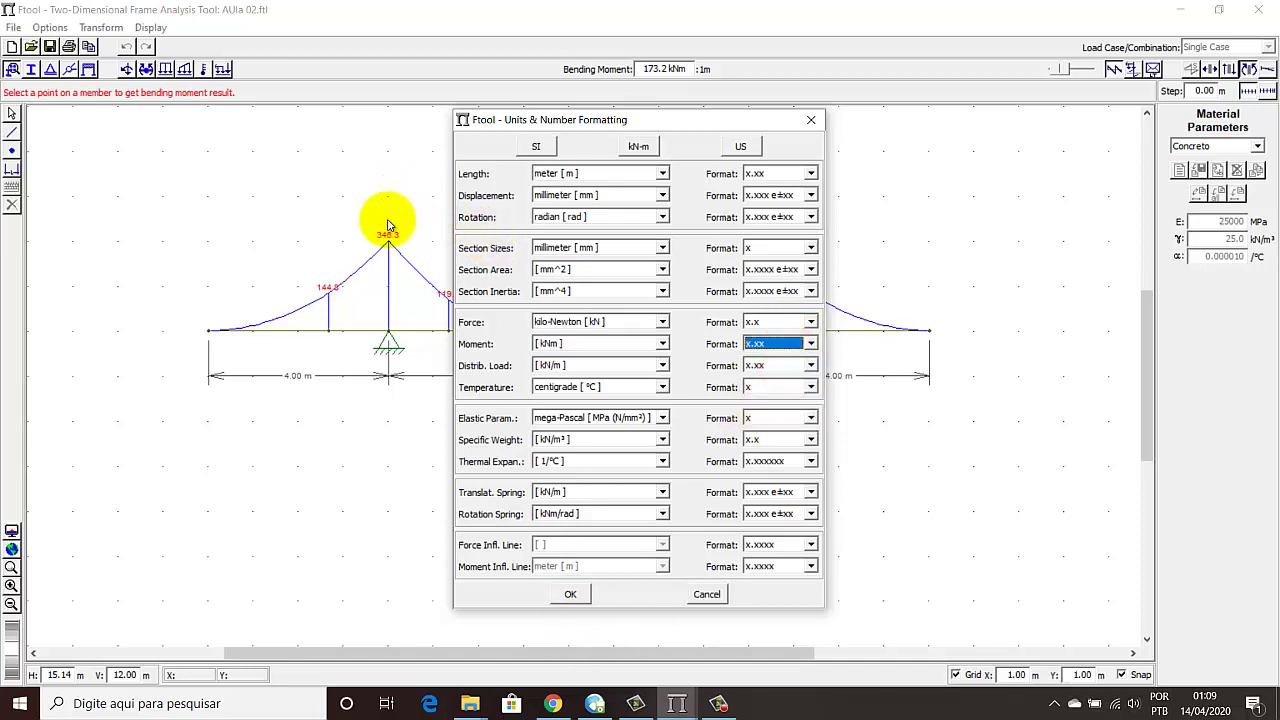
pyautogui.click(570, 593)
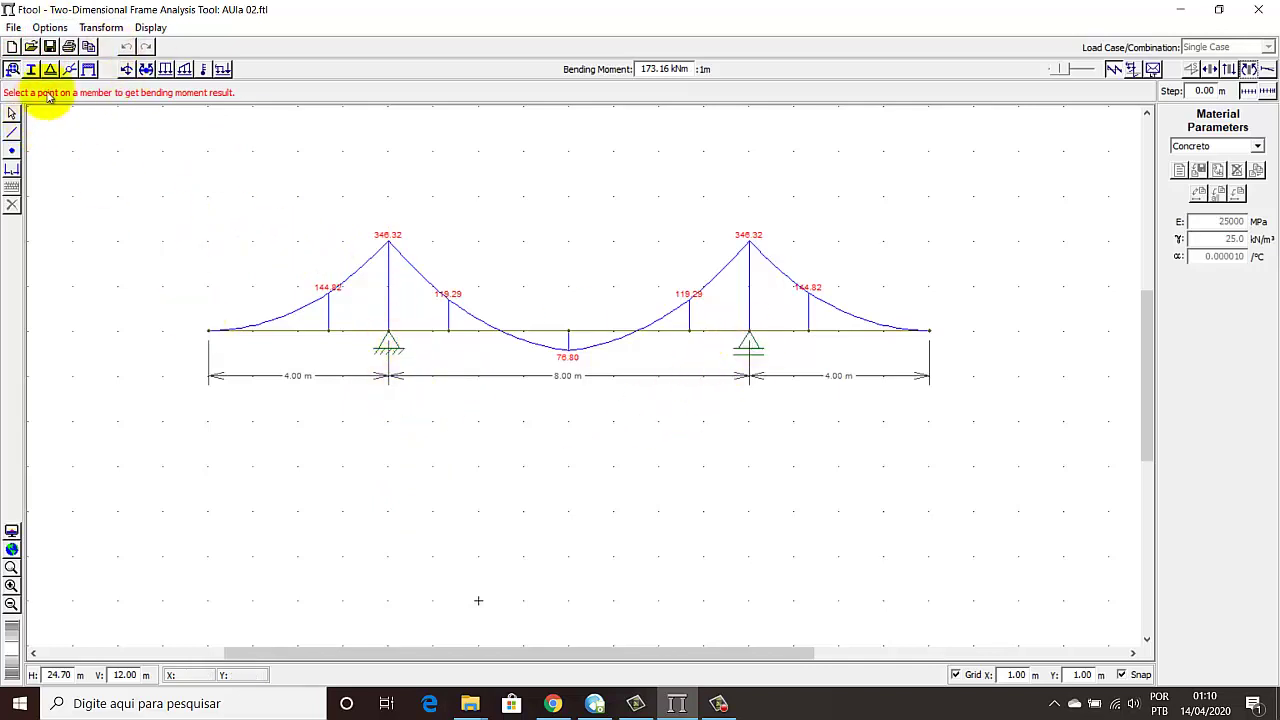
# Step: Turn on the display of reaction values at the beam's supports
pyautogui.click(100, 27)
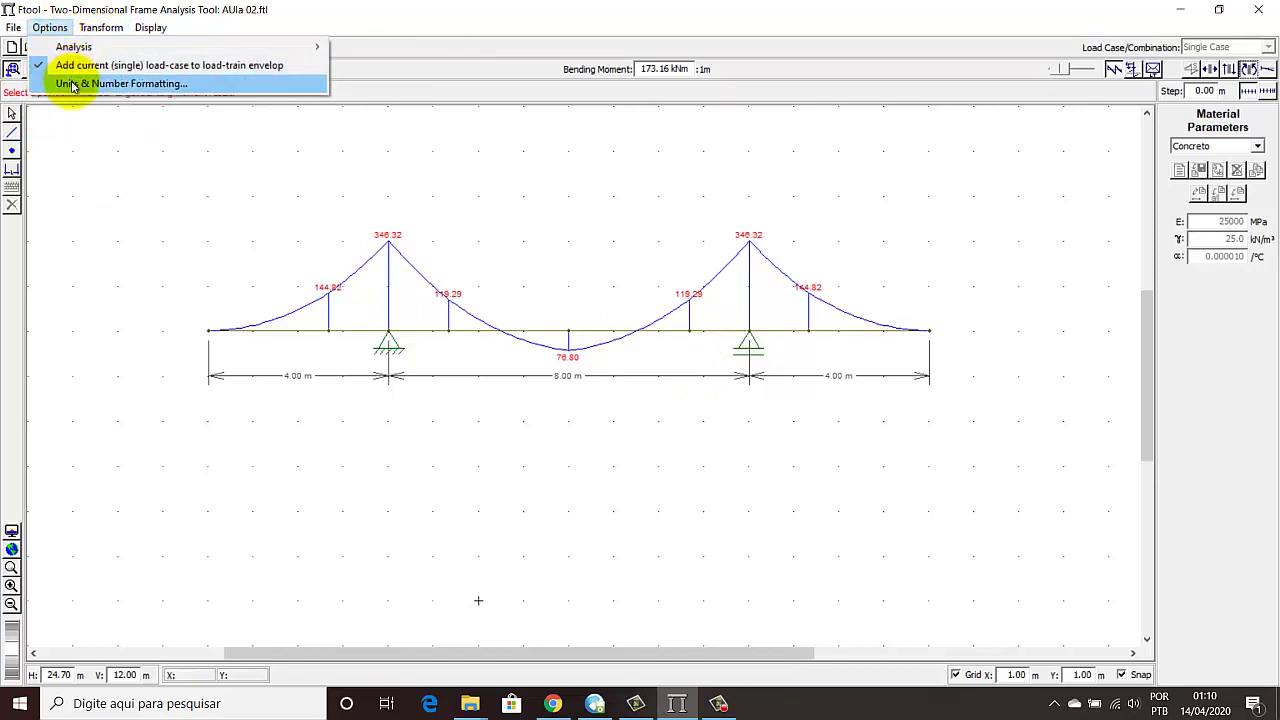
pyautogui.moveTo(155, 28)
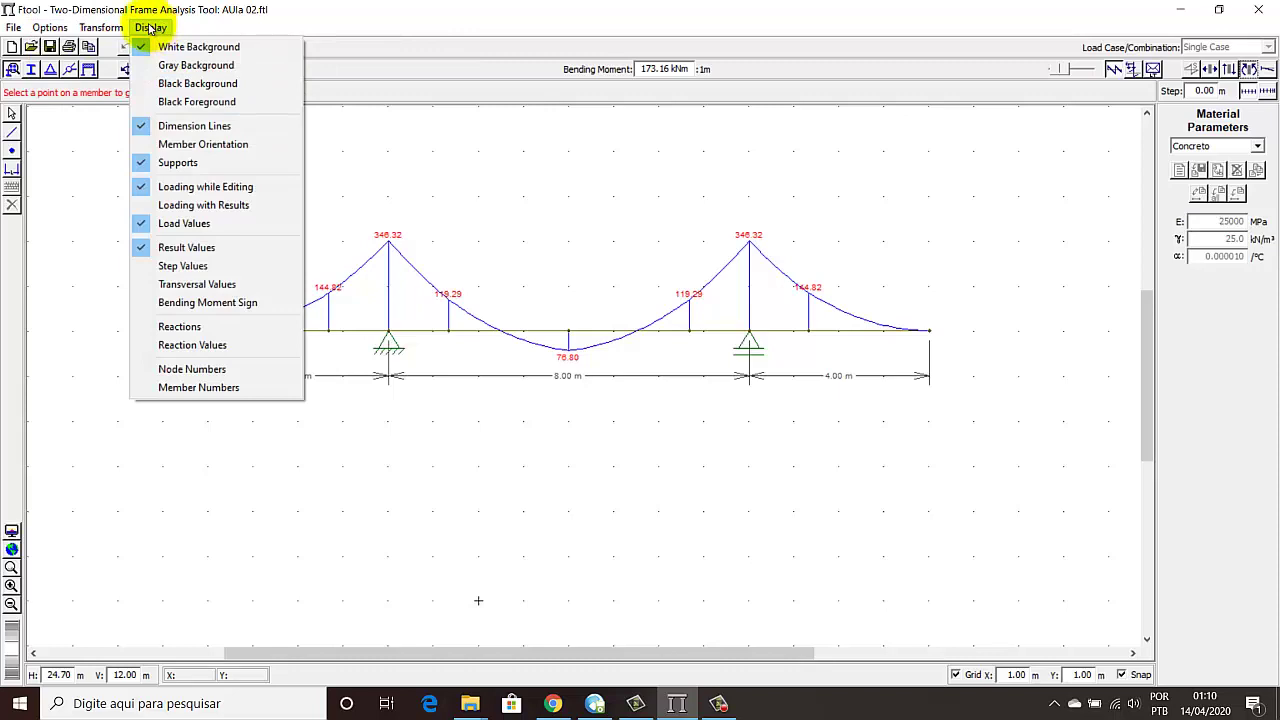
pyautogui.click(217, 353)
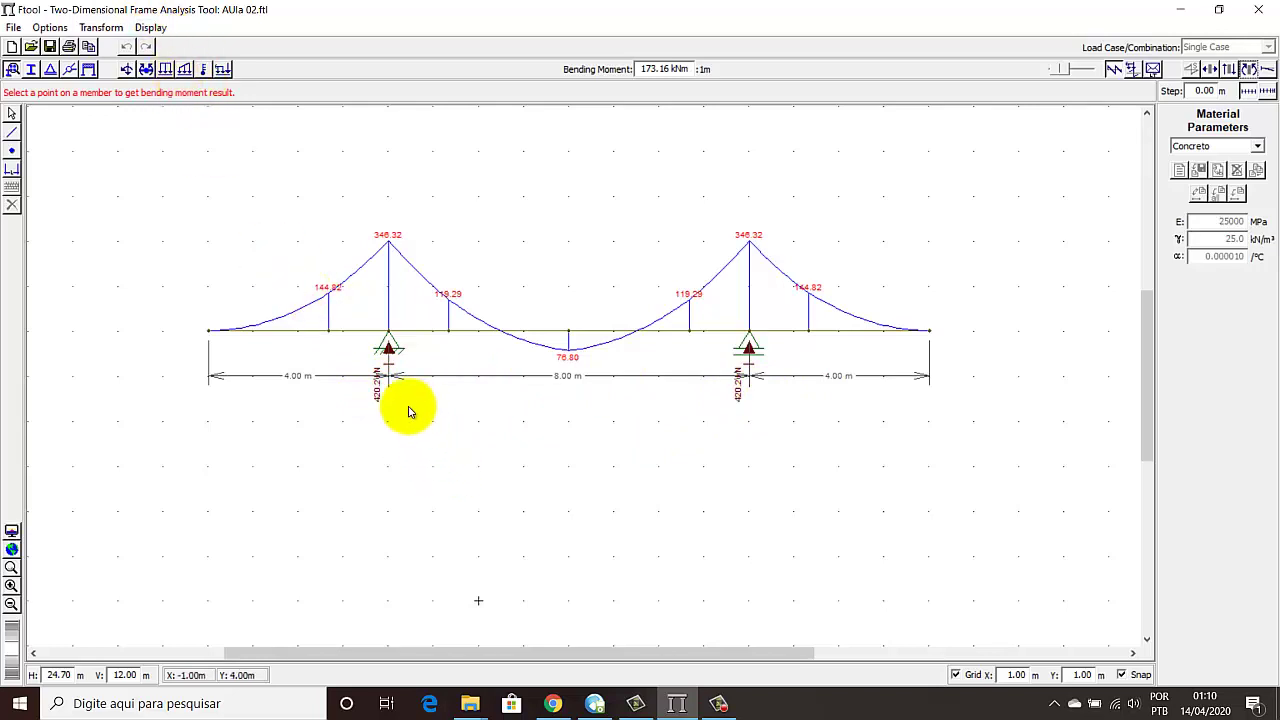
# Step: Set the number format to x.xx for force and x.xxxxxx for displacement, and apply the formatting settings
pyautogui.click(110, 28)
pyautogui.moveTo(50, 28)
pyautogui.click(83, 86)
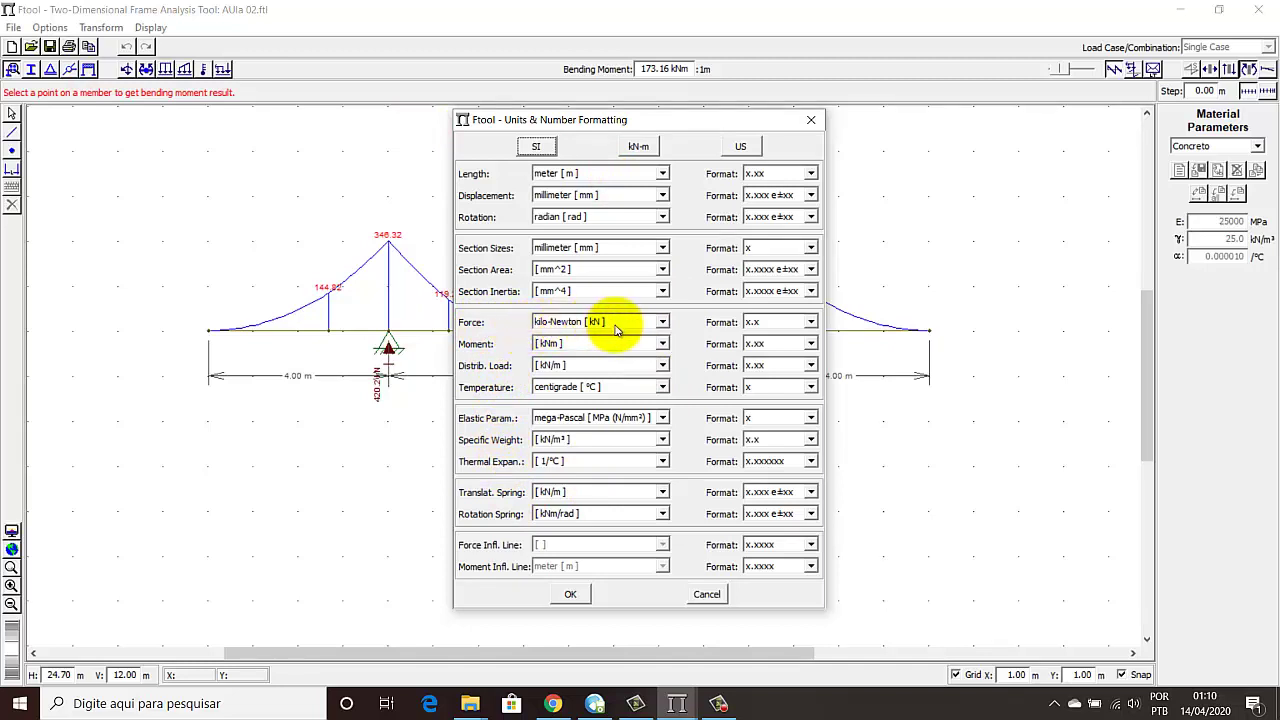
pyautogui.click(773, 322)
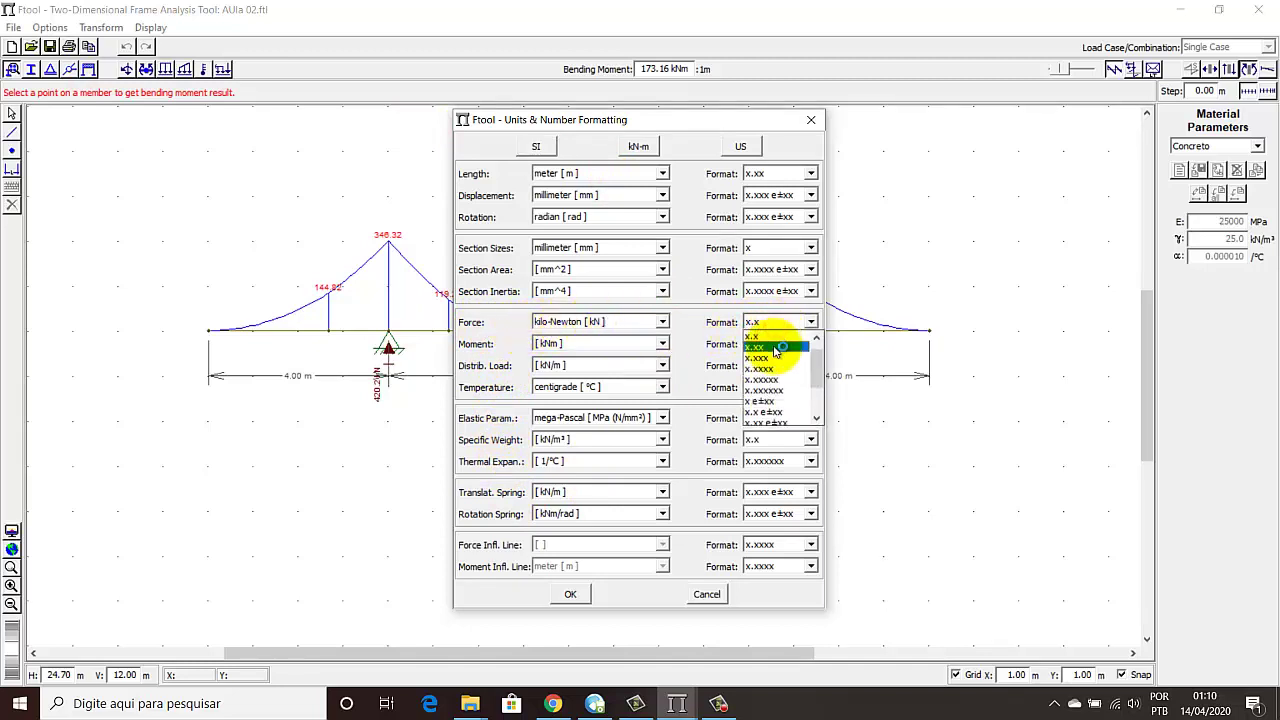
pyautogui.click(775, 347)
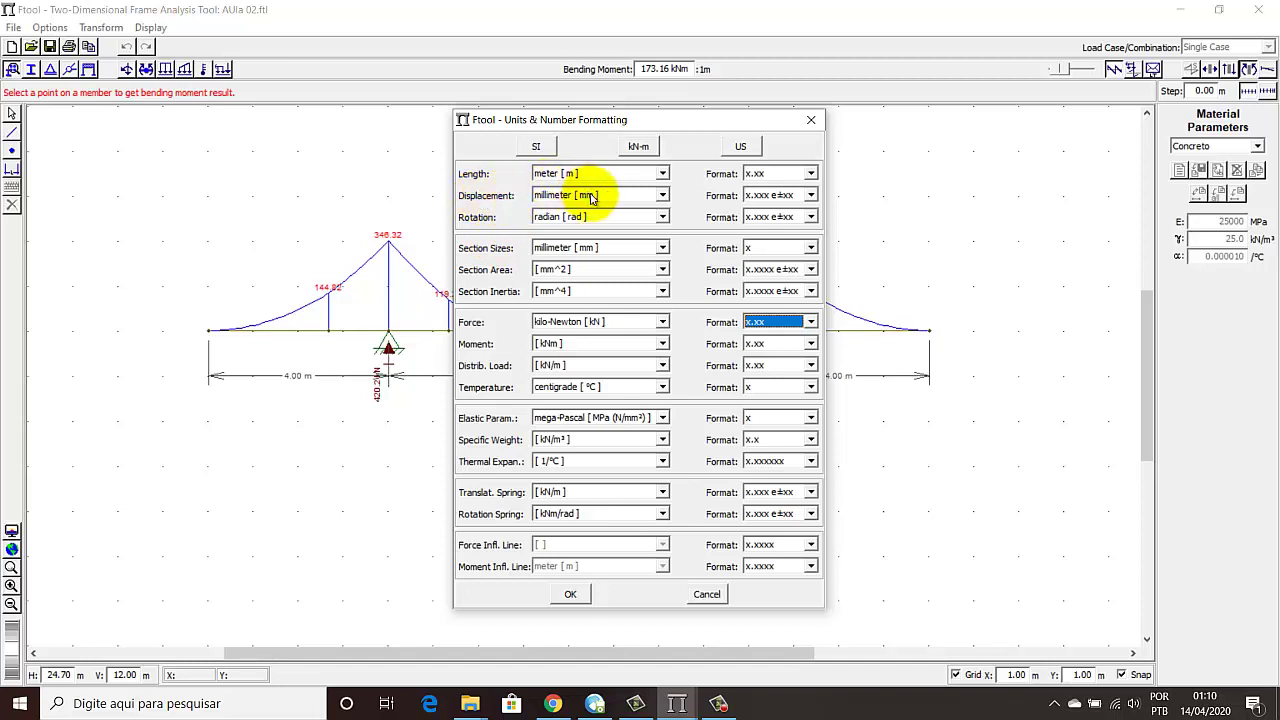
pyautogui.click(811, 195)
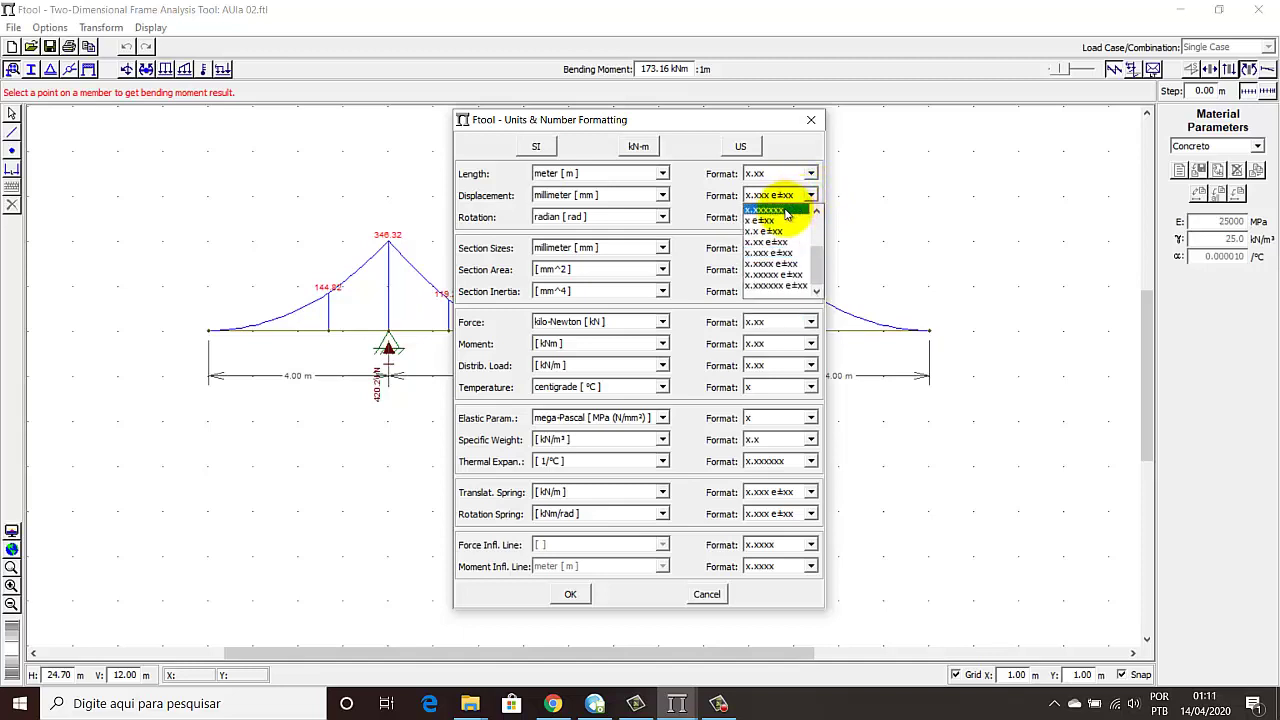
pyautogui.click(786, 212)
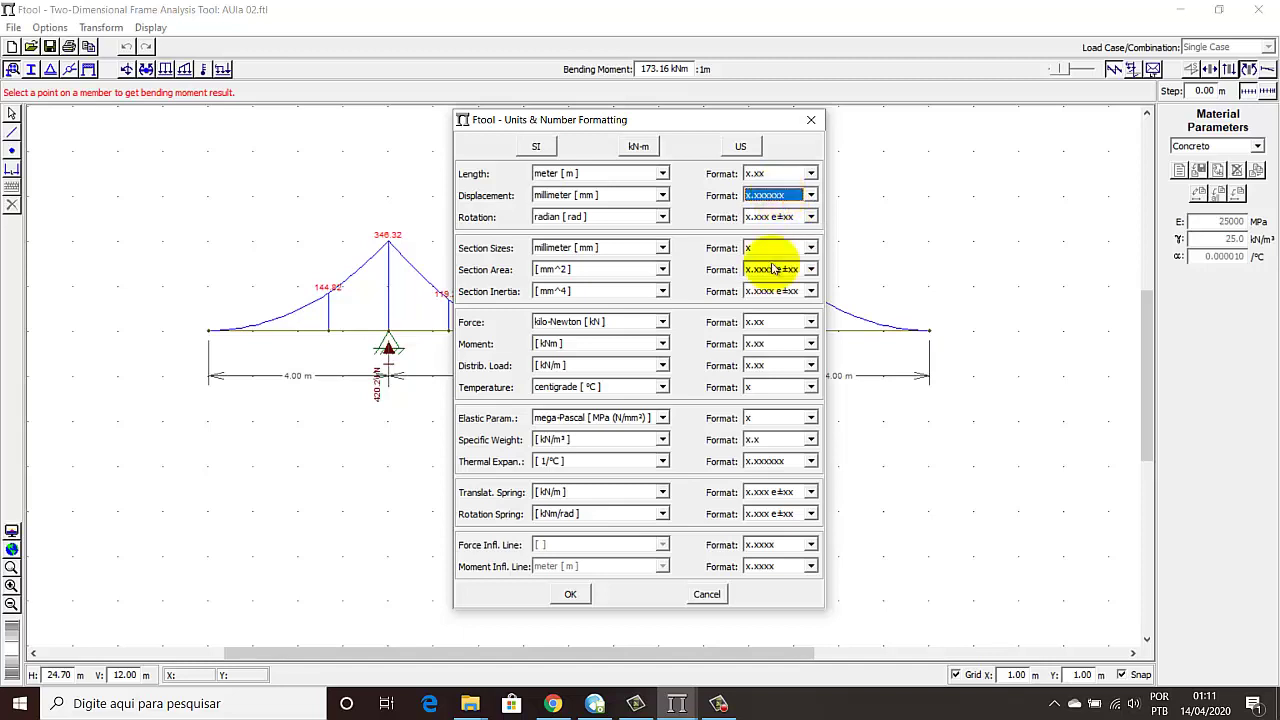
pyautogui.click(571, 593)
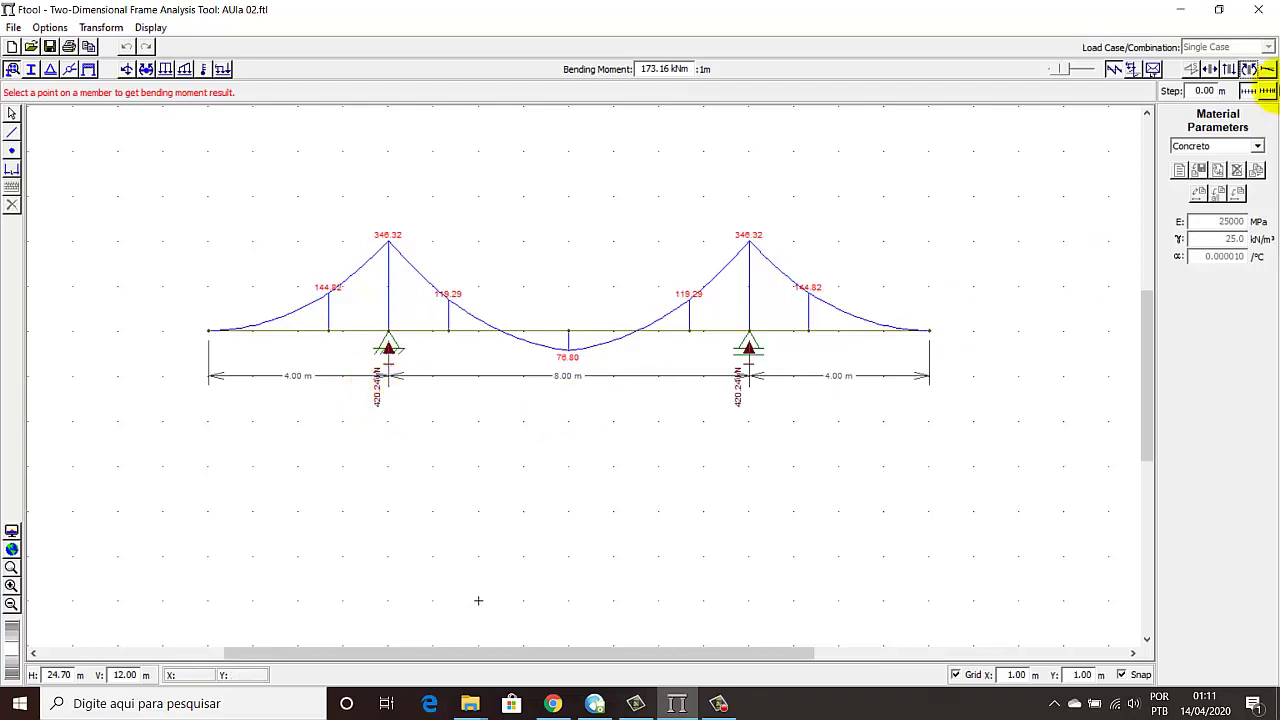
# Step: Display the deformed configuration and query the displacement at the left overhang's free end and at a point in the central span
pyautogui.click(1267, 69)
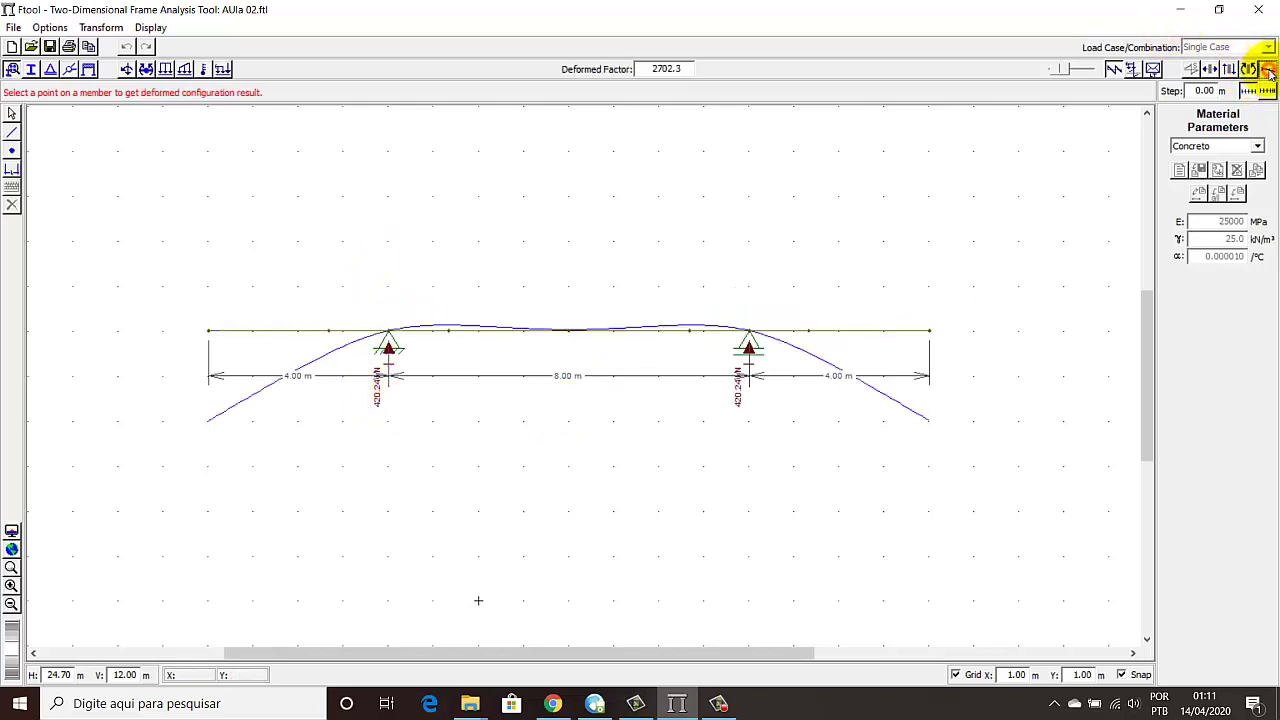
pyautogui.click(209, 336)
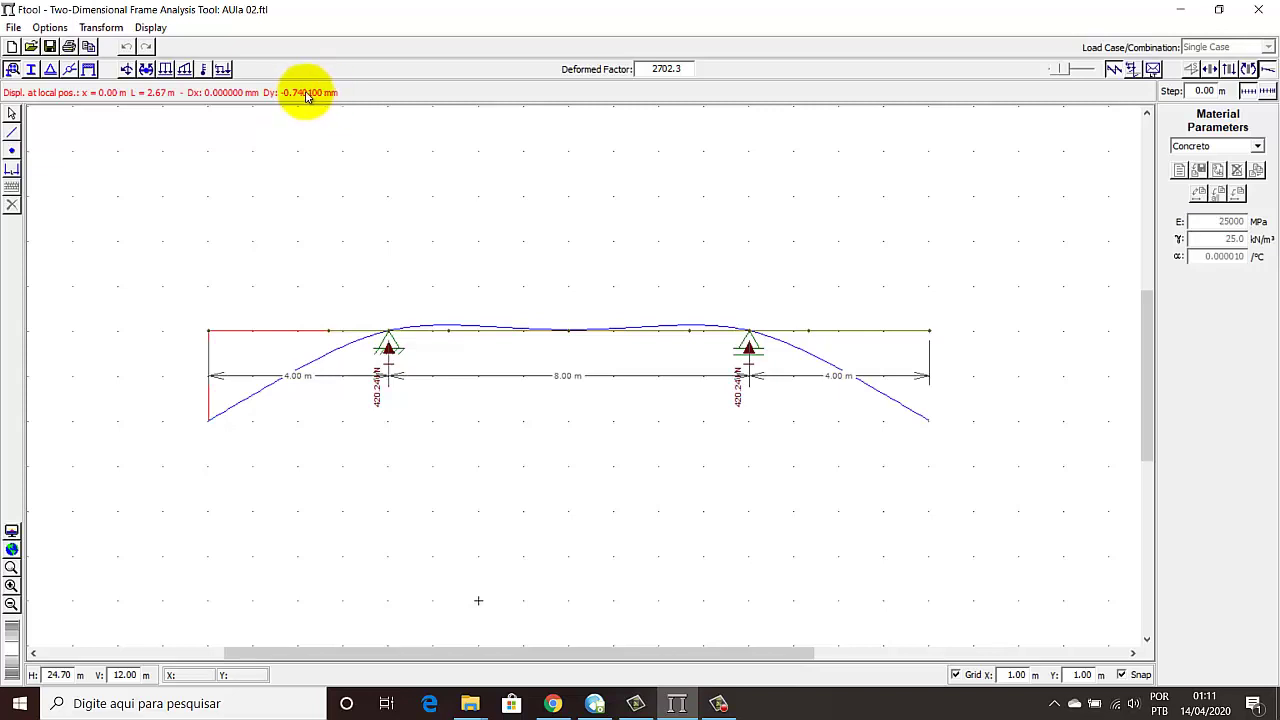
pyautogui.click(447, 333)
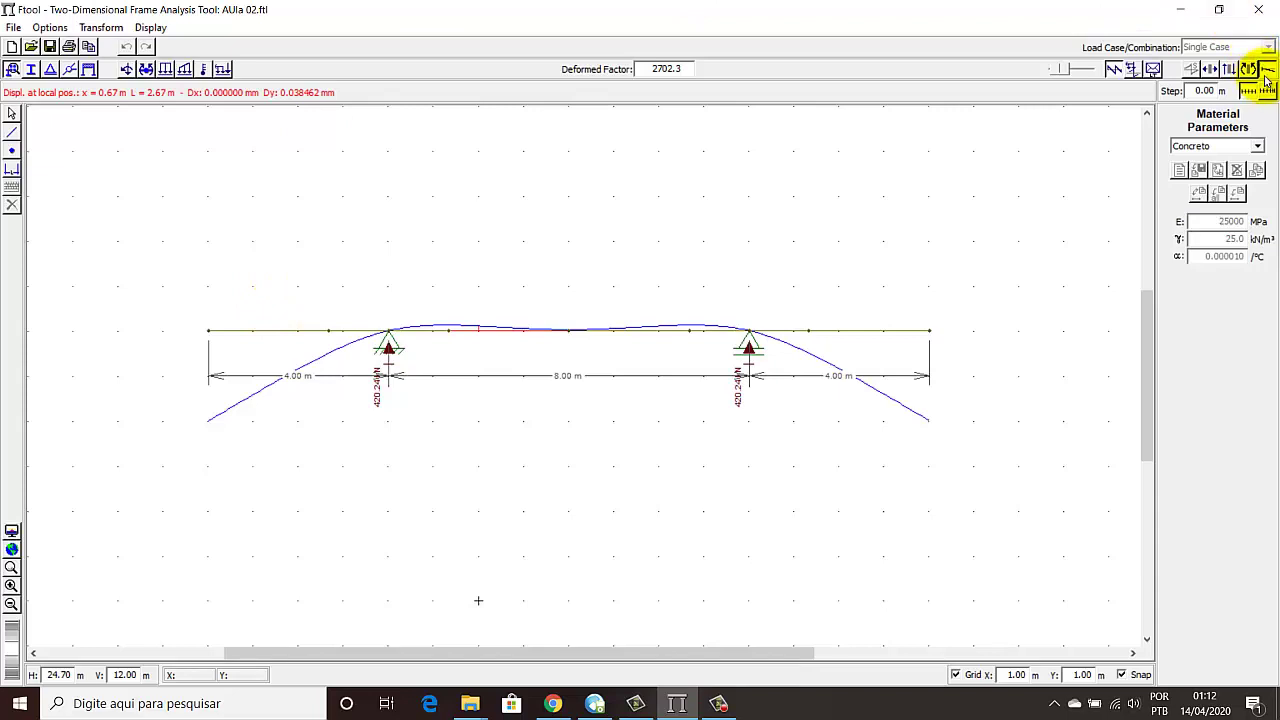
# Step: Display the shear force diagram and return to selection mode on the loaded beam model
pyautogui.click(1232, 68)
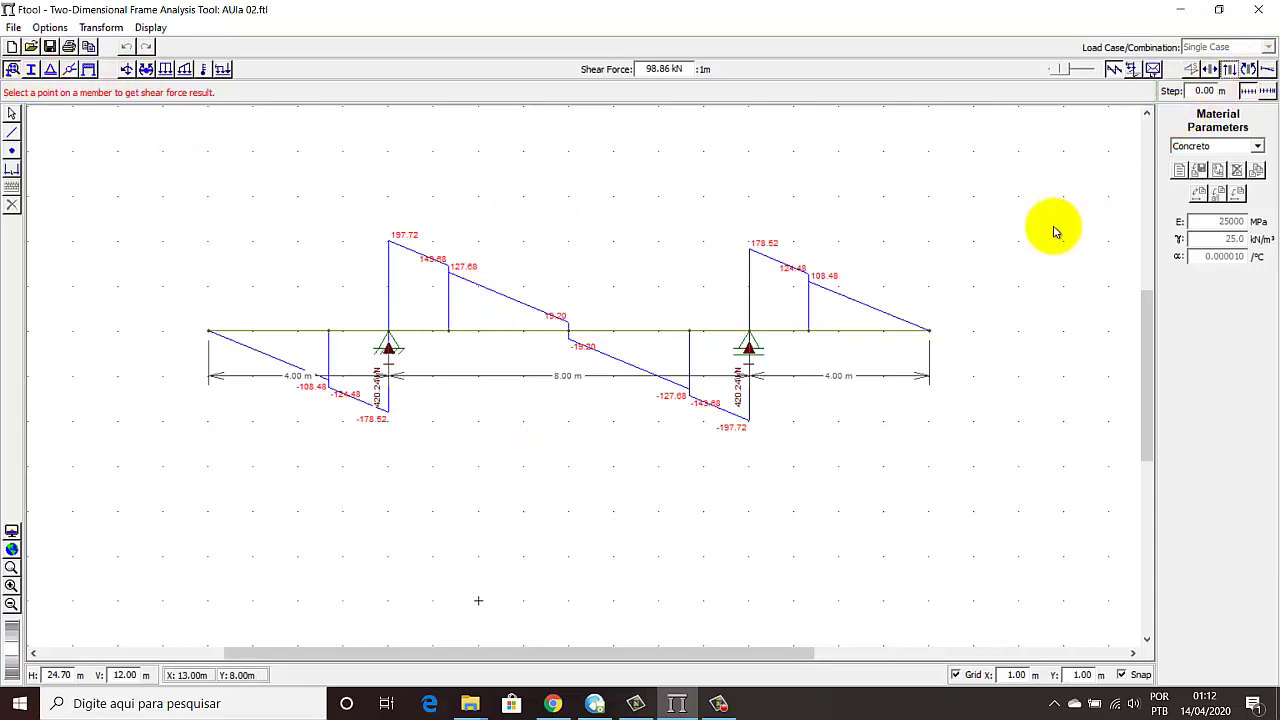
pyautogui.click(923, 274)
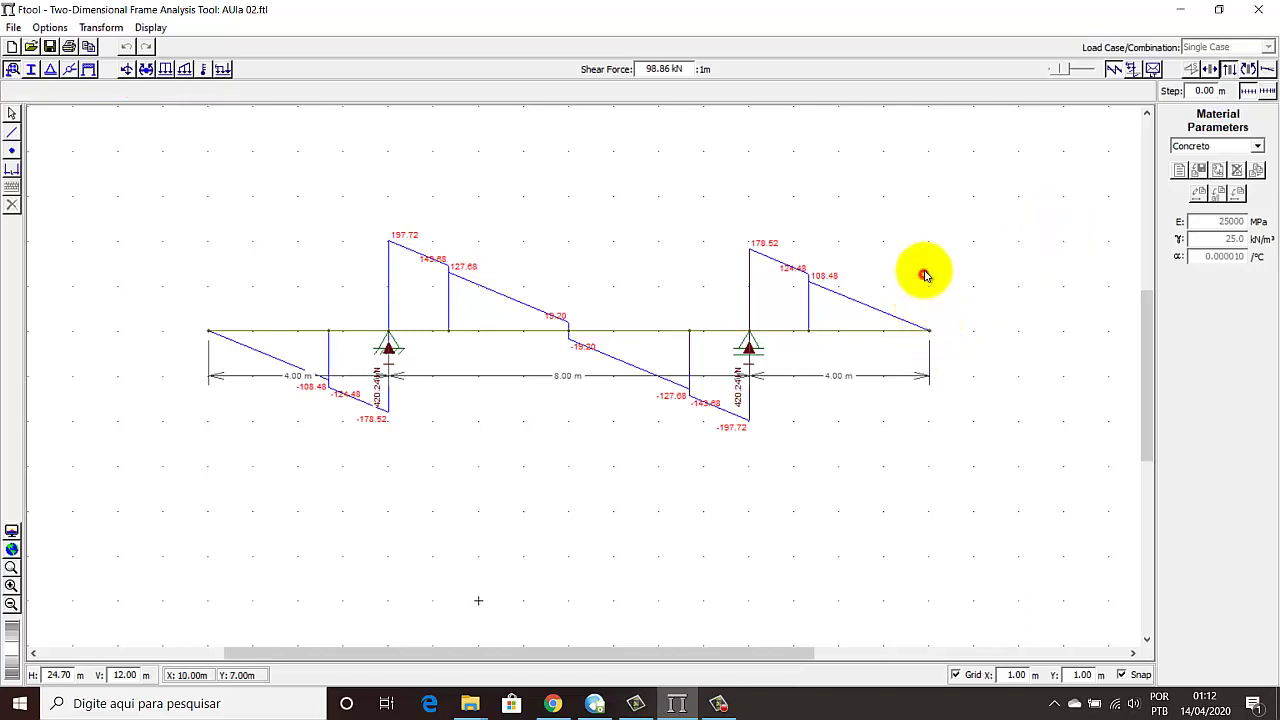
pyautogui.click(12, 113)
pyautogui.click(252, 239)
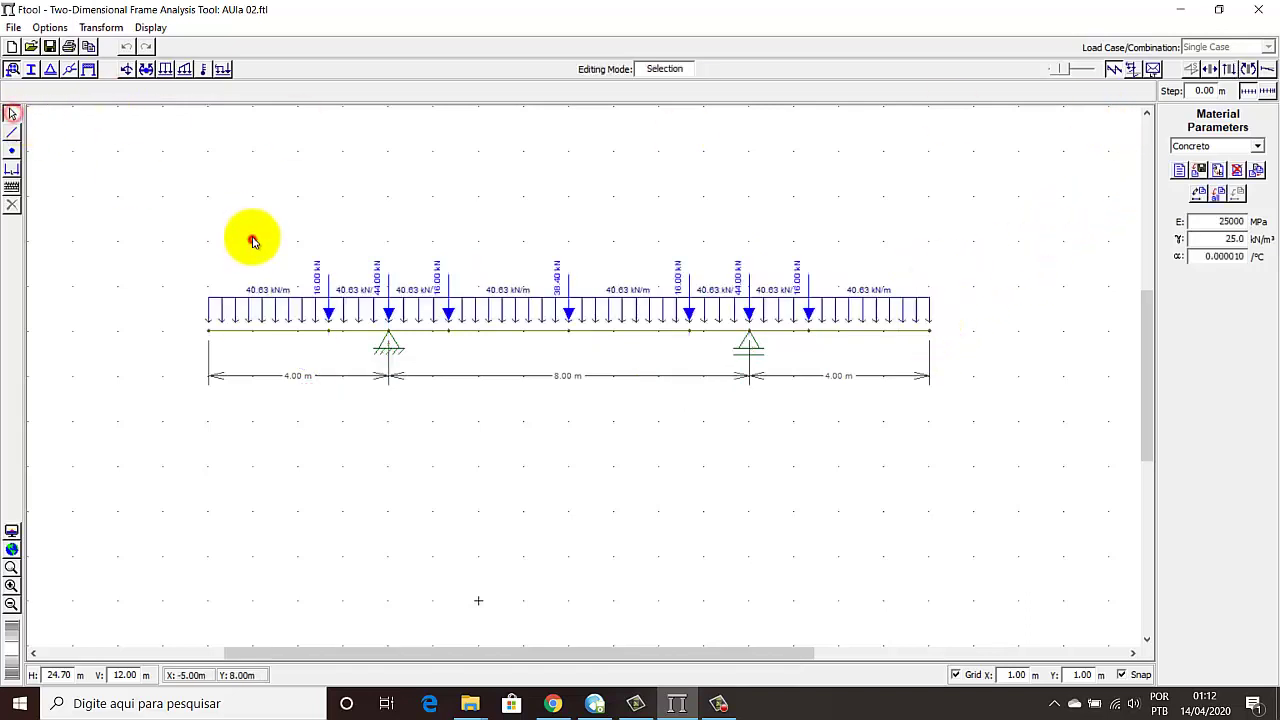